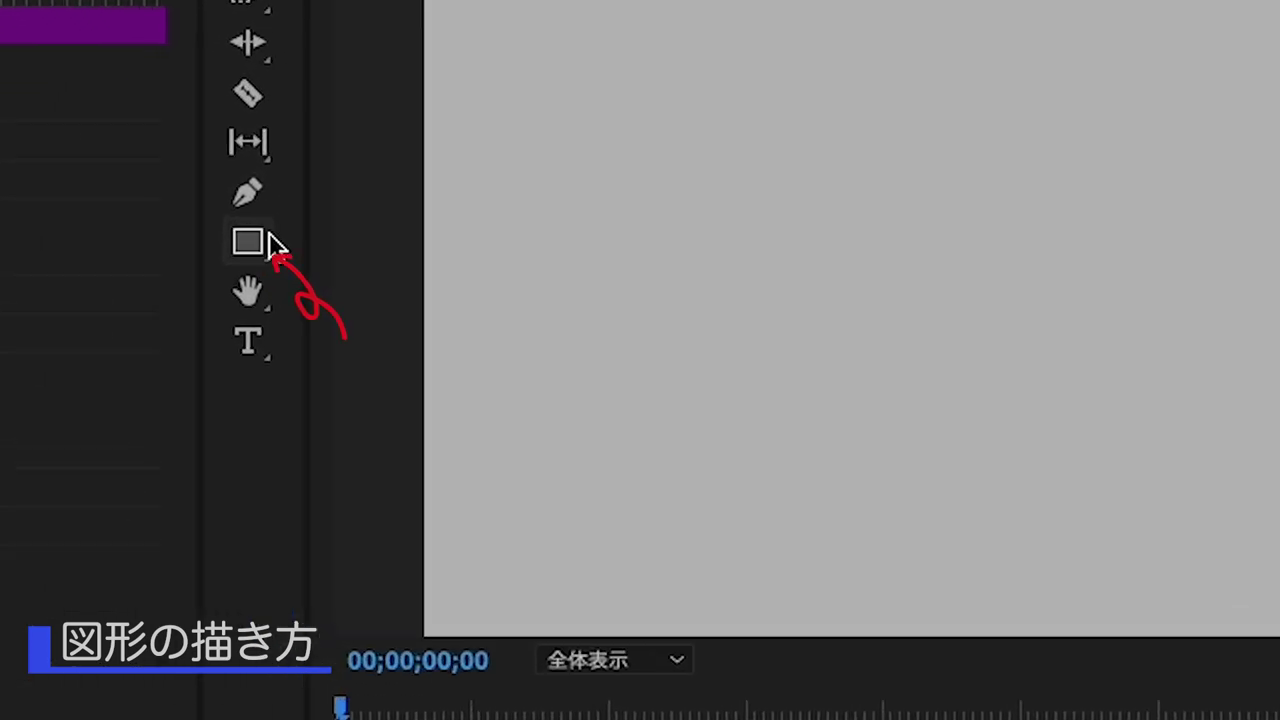
Step: Draw a grey rectangle, Shape 01, about 940 × 467 with the Rectangle Tool
{"action": "left_click", "coordinate": [336, 248]}
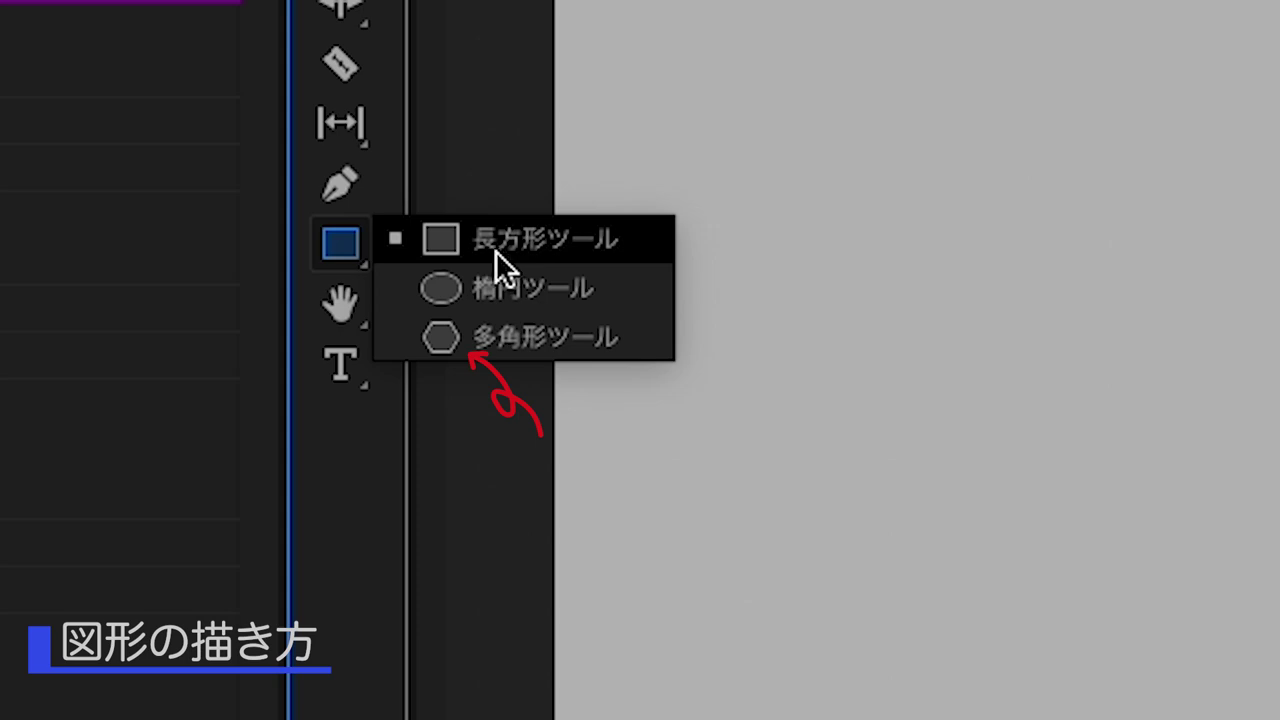
{"action": "left_click", "coordinate": [497, 262]}
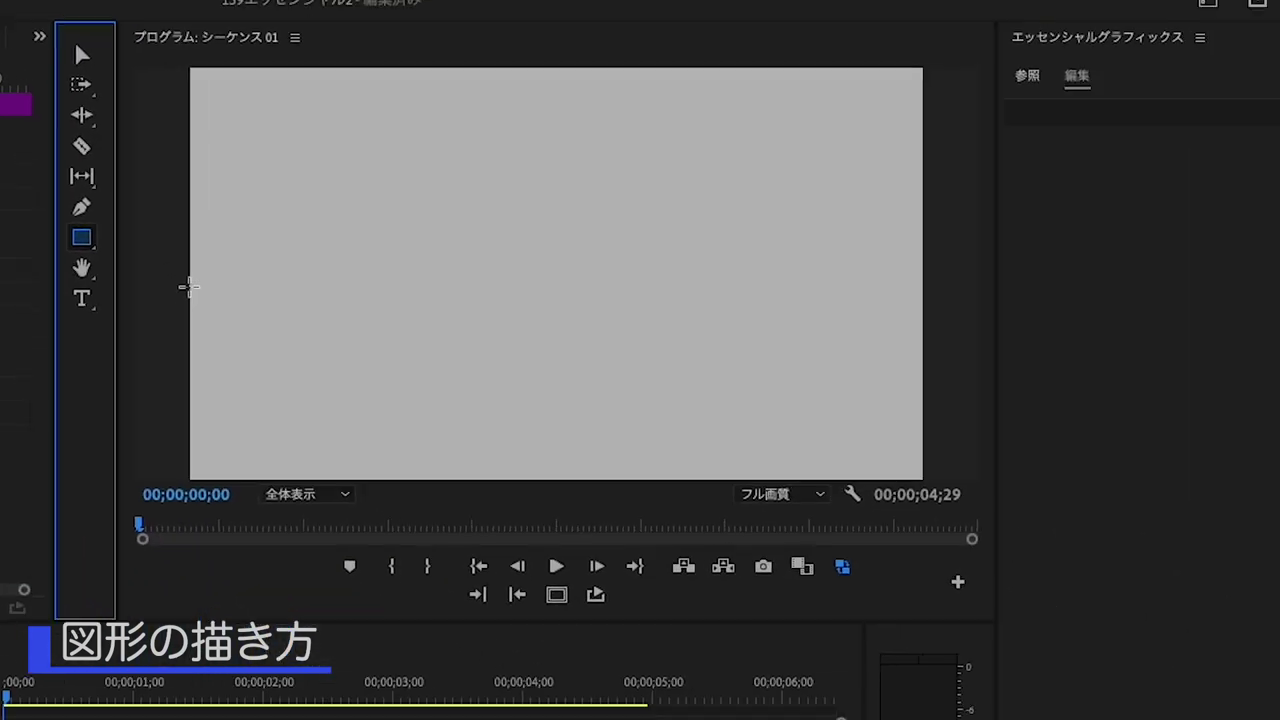
{"action": "left_click_drag", "start_coordinate": [488, 129], "coordinate": [820, 293]}
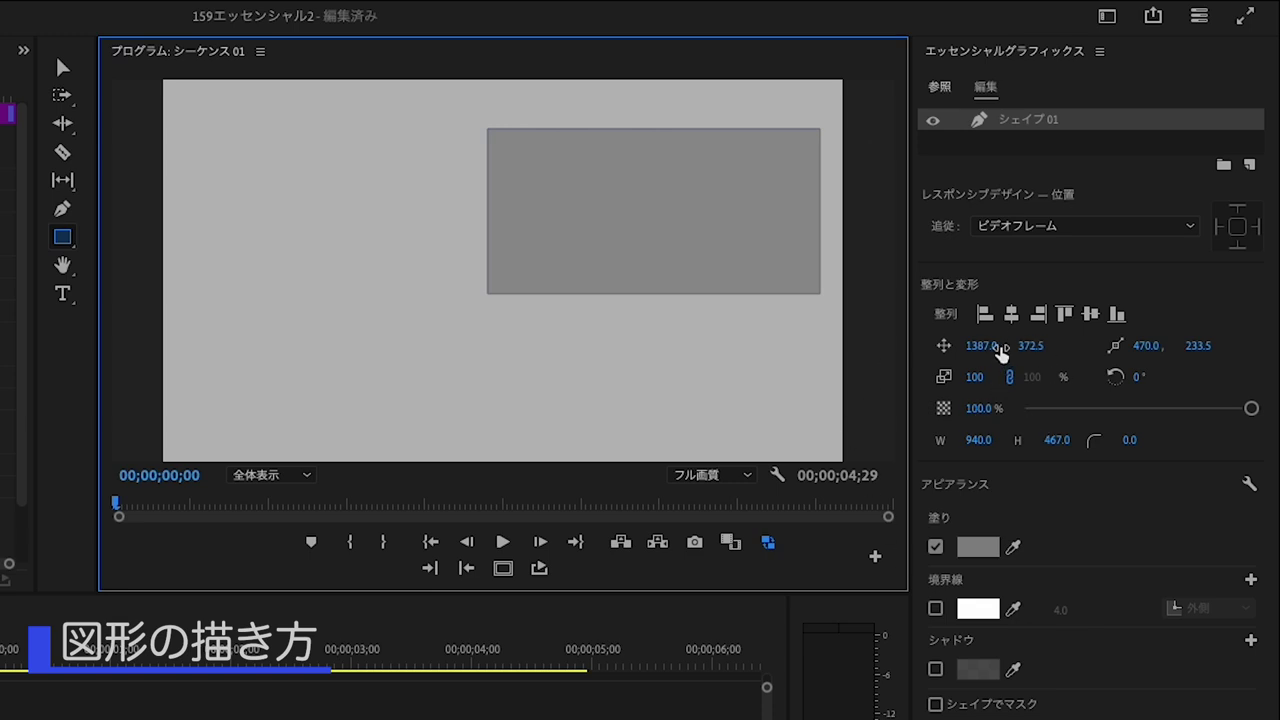
Step: Centre the rectangle horizontally and vertically, then nudge its X and Y position values
{"action": "left_click", "coordinate": [1012, 316]}
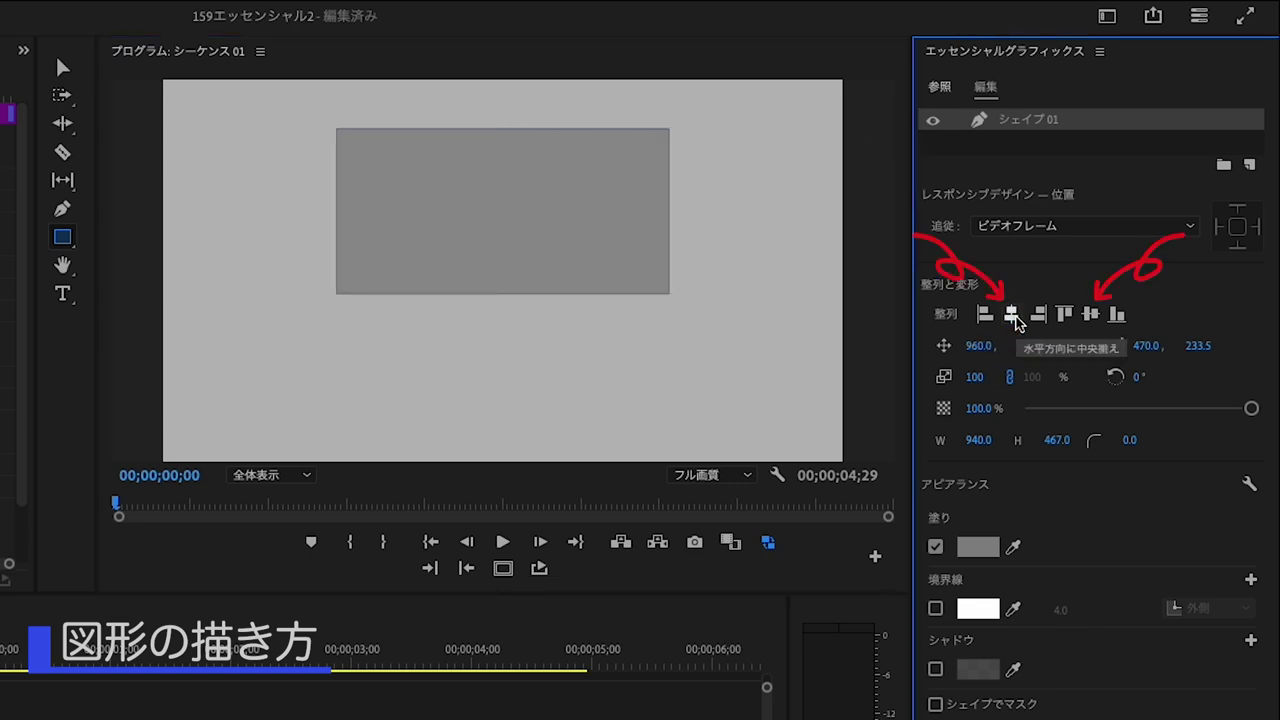
{"action": "left_click", "coordinate": [1090, 314]}
{"action": "left_click_drag", "start_coordinate": [978, 345], "coordinate": [960, 376]}
{"action": "left_click_drag", "start_coordinate": [1030, 345], "coordinate": [1070, 370]}
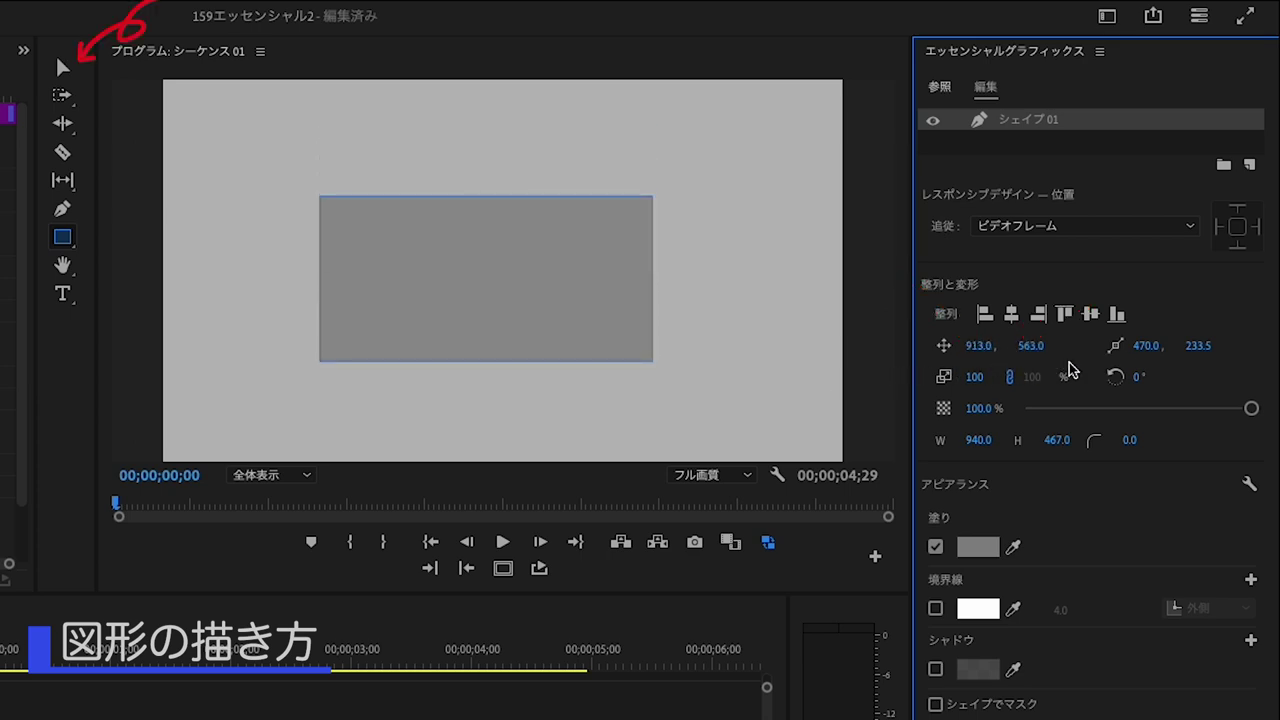
Step: Drag the rectangle to the upper right, at position 1220.6, 353.1
{"action": "left_click", "coordinate": [63, 68]}
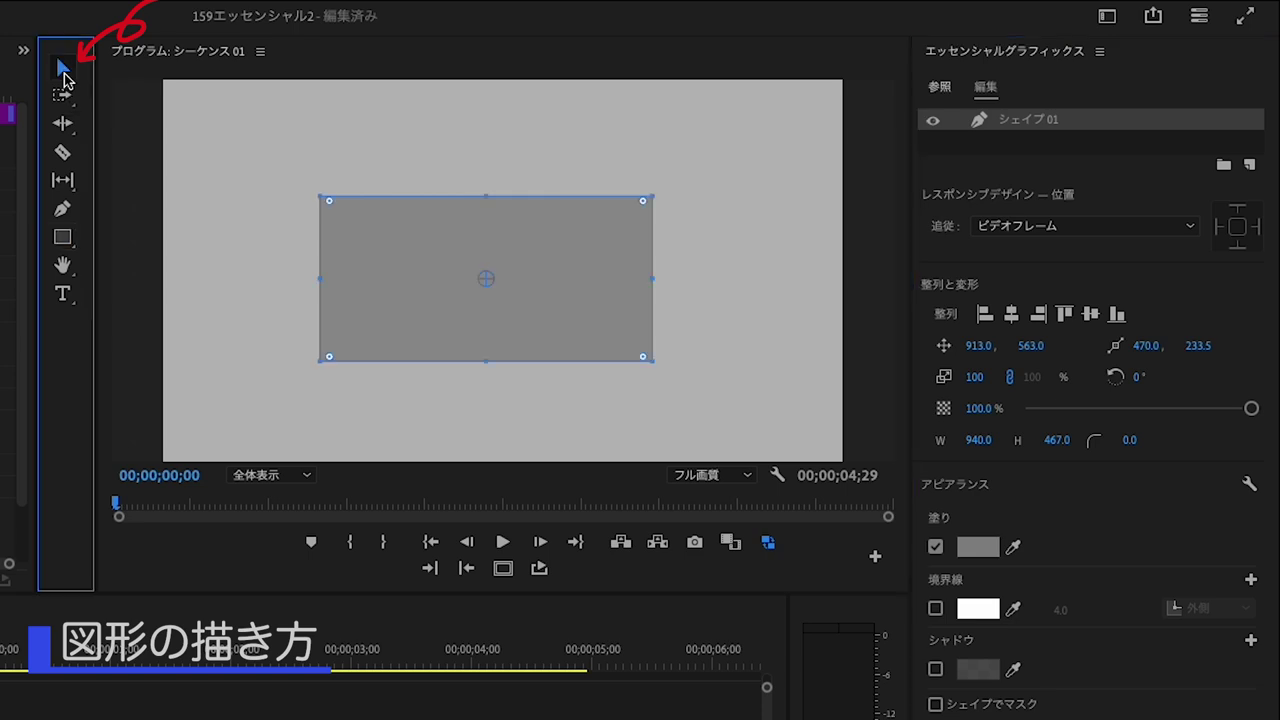
{"action": "left_click_drag", "start_coordinate": [430, 300], "coordinate": [534, 235]}
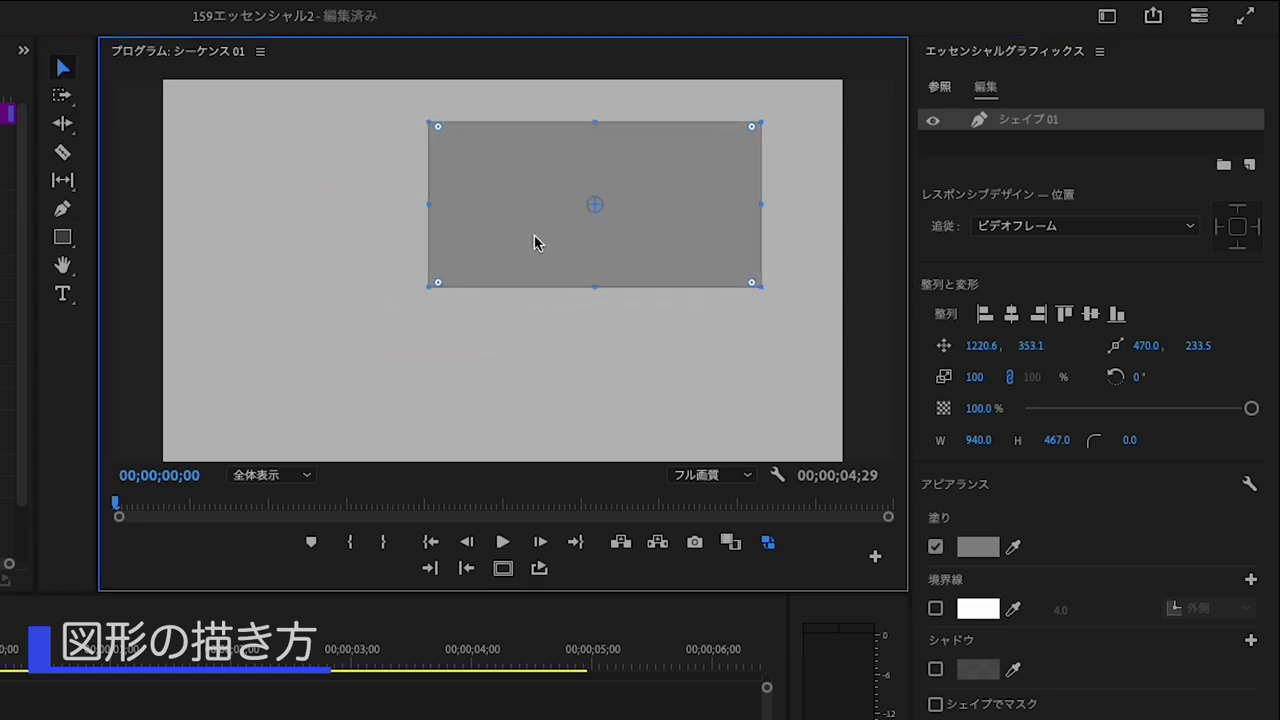
{"action": "left_click", "coordinate": [978, 546]}
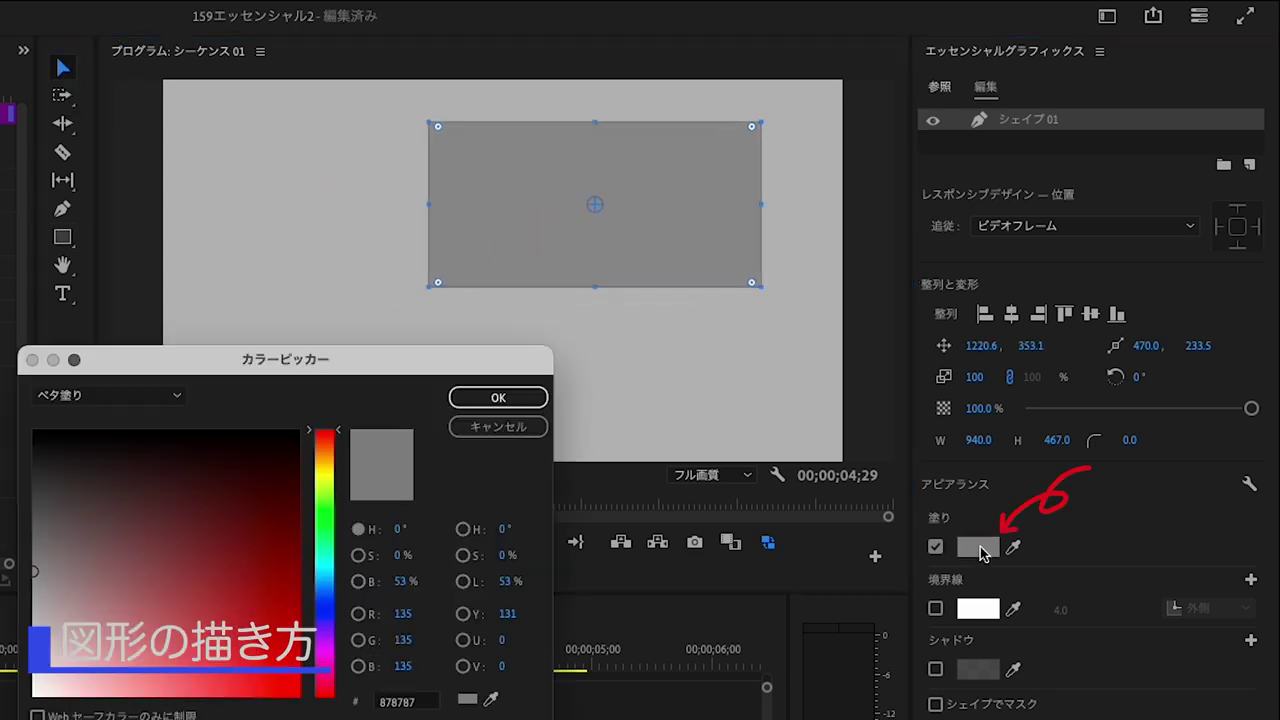
Step: Fill the rectangle with red, then change the fill to a red-to-white linear gradient
{"action": "left_click", "coordinate": [280, 655]}
{"action": "left_click", "coordinate": [502, 402]}
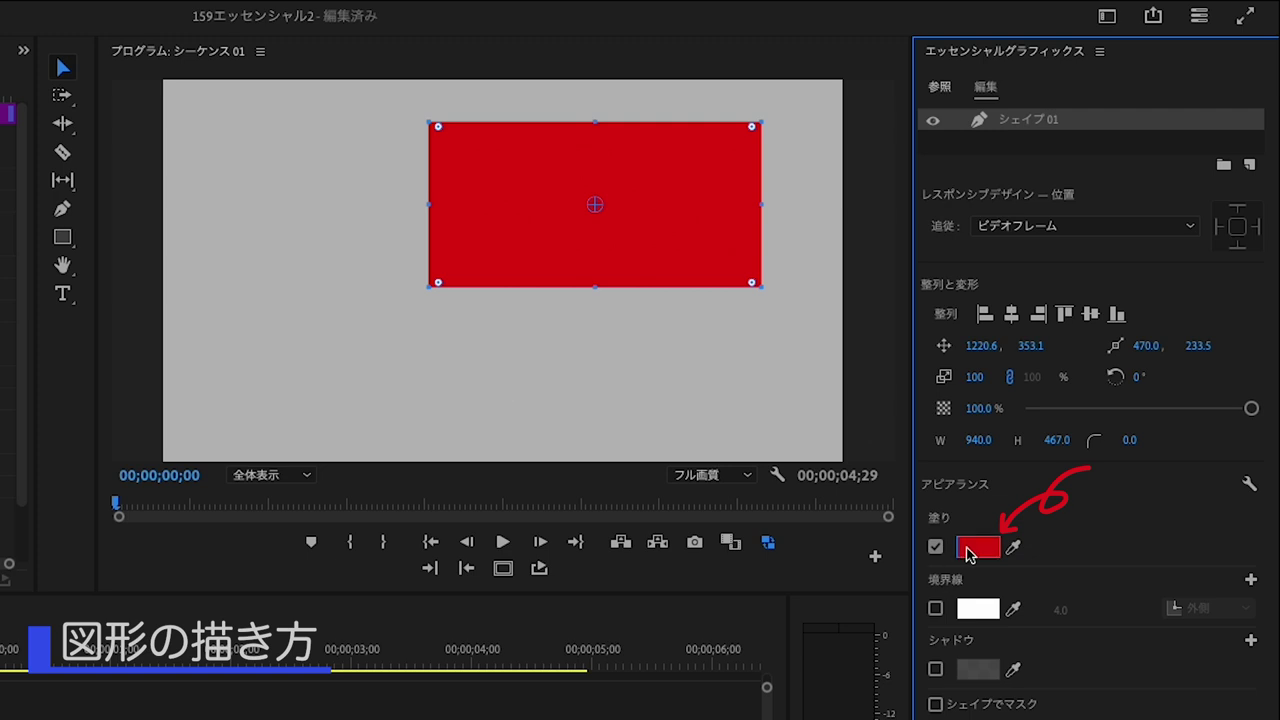
{"action": "left_click", "coordinate": [968, 550]}
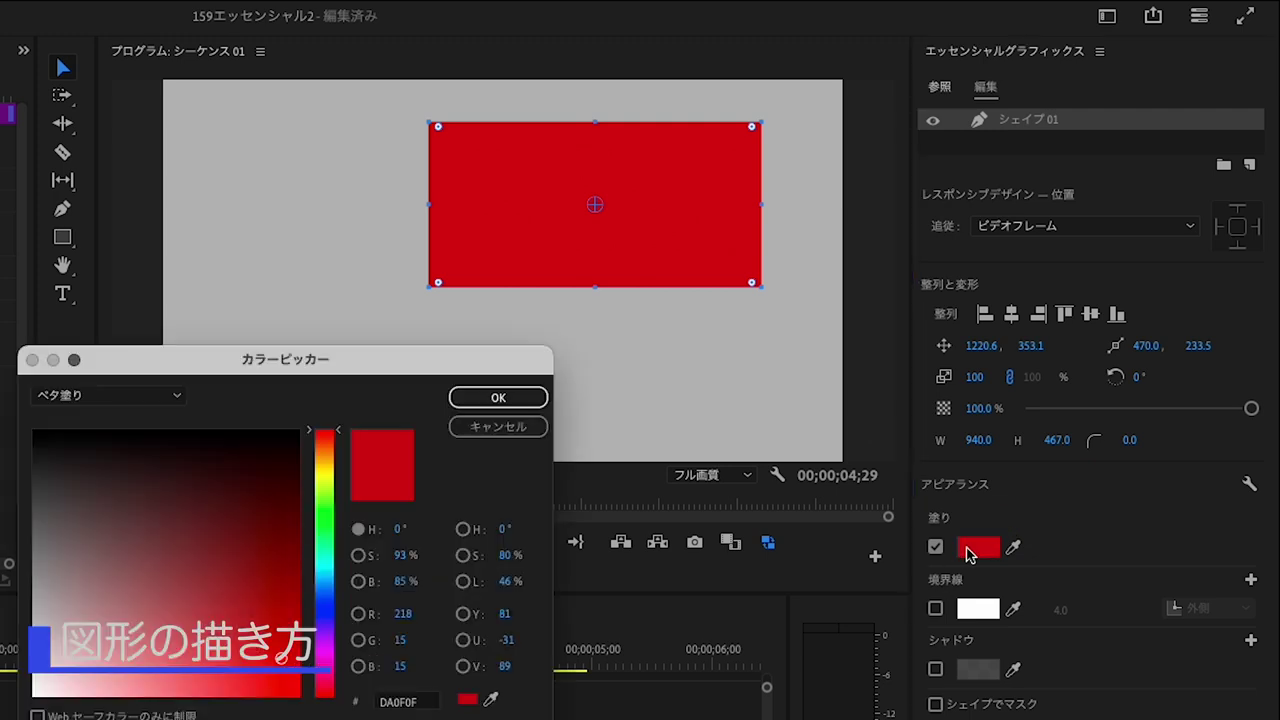
{"action": "left_click", "coordinate": [175, 398]}
{"action": "left_click", "coordinate": [155, 440]}
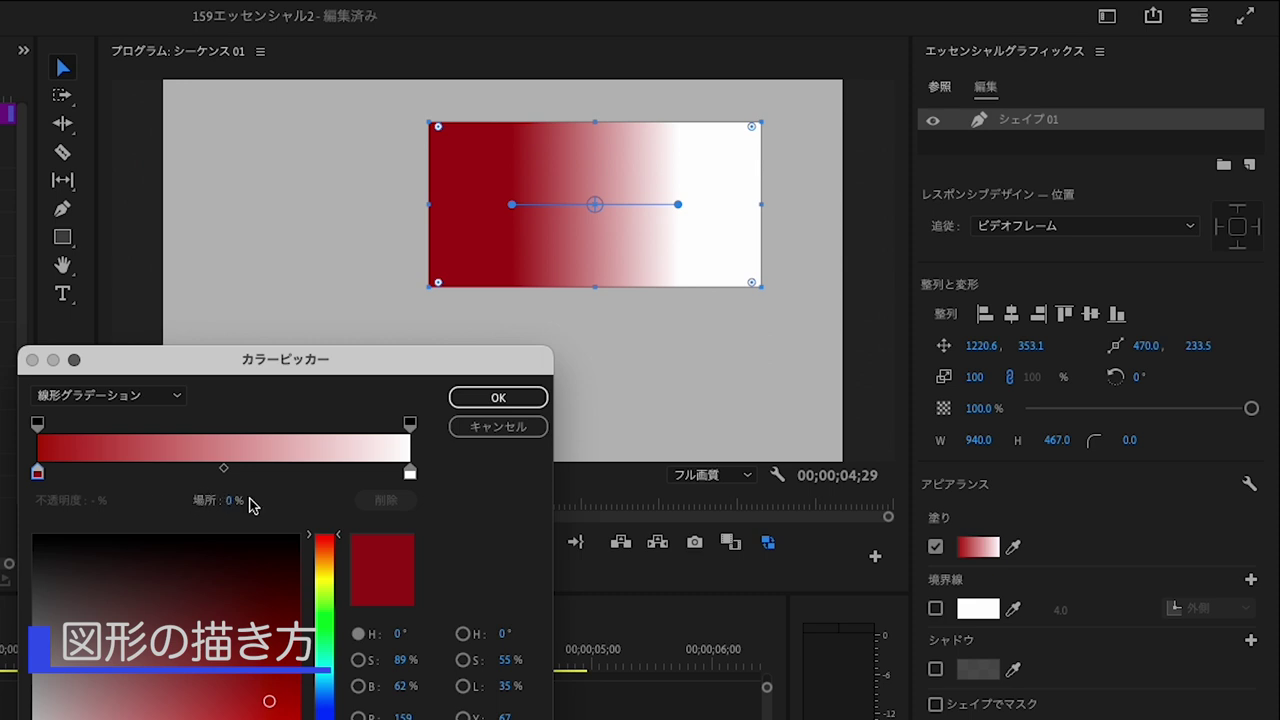
{"action": "left_click", "coordinate": [499, 402]}
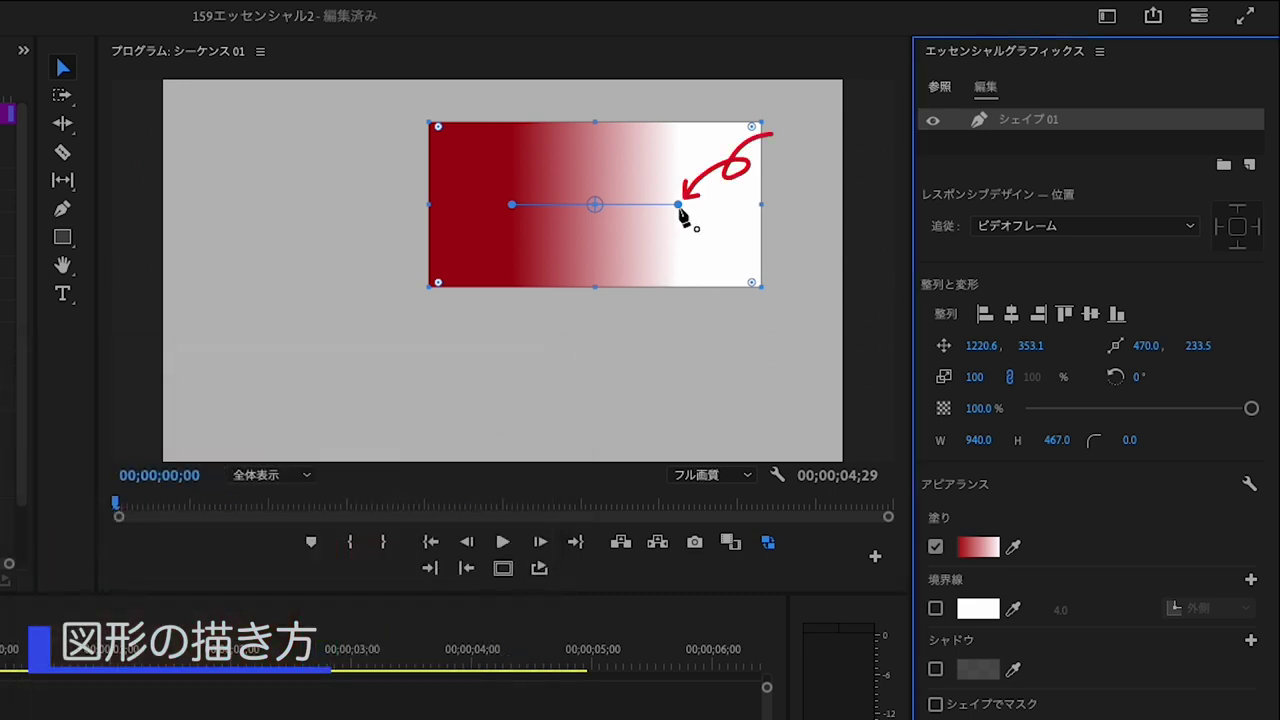
Step: Make the gradient run vertically from dark red at top, and shift the rectangle up-right
{"action": "left_click_drag", "start_coordinate": [679, 205], "coordinate": [510, 301]}
{"action": "left_click_drag", "start_coordinate": [511, 205], "coordinate": [510, 153]}
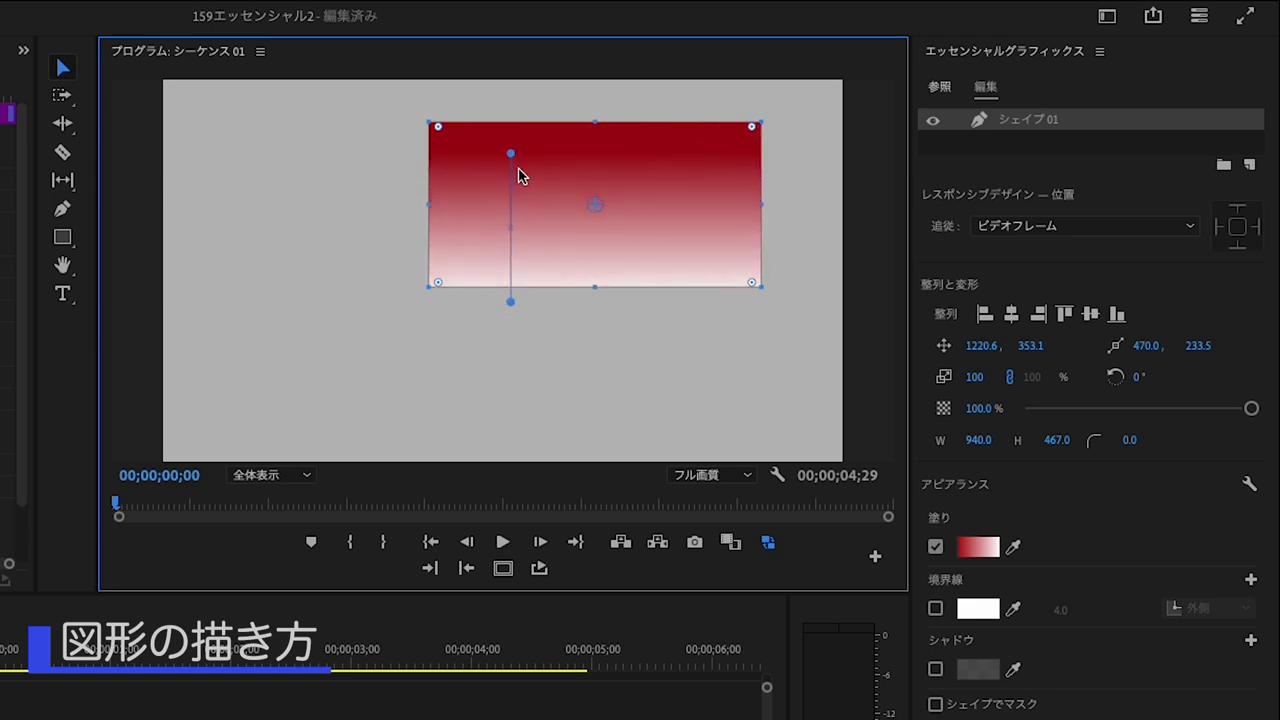
{"action": "left_click_drag", "start_coordinate": [595, 255], "coordinate": [658, 214]}
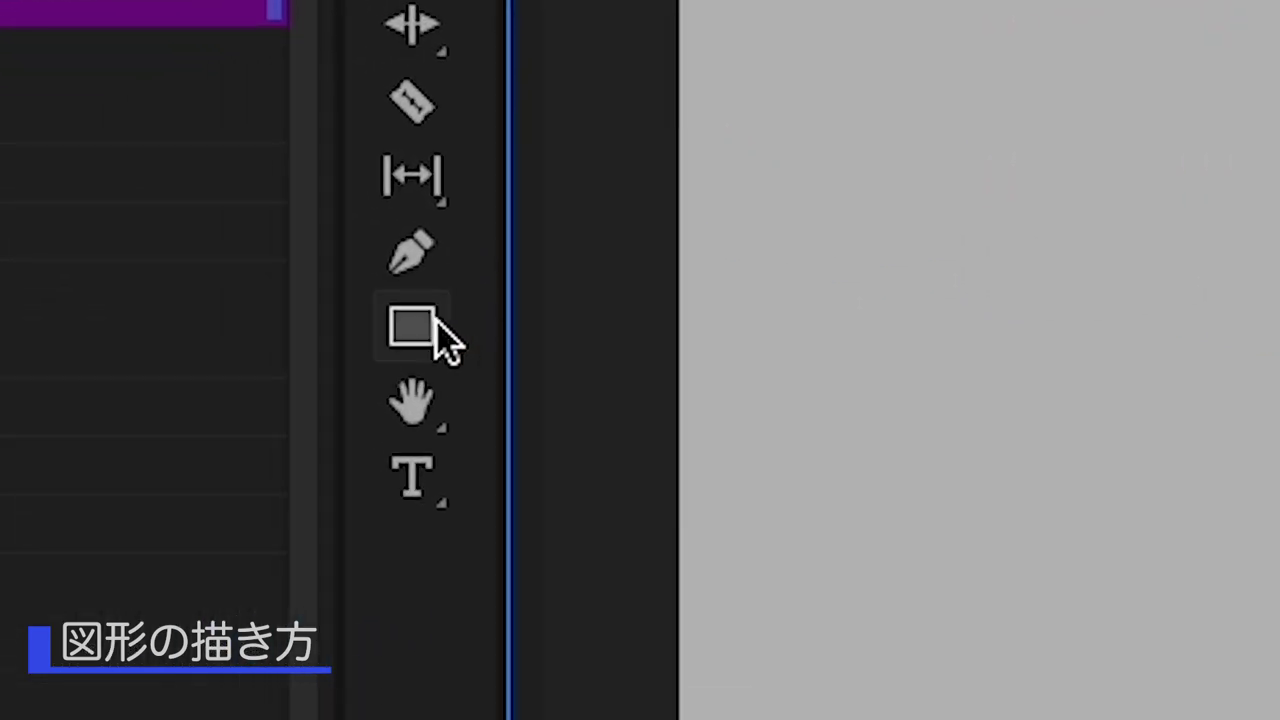
Step: Draw a wide ellipse left of the rectangle, resizing it to about 651 × 525
{"action": "left_click", "coordinate": [436, 318]}
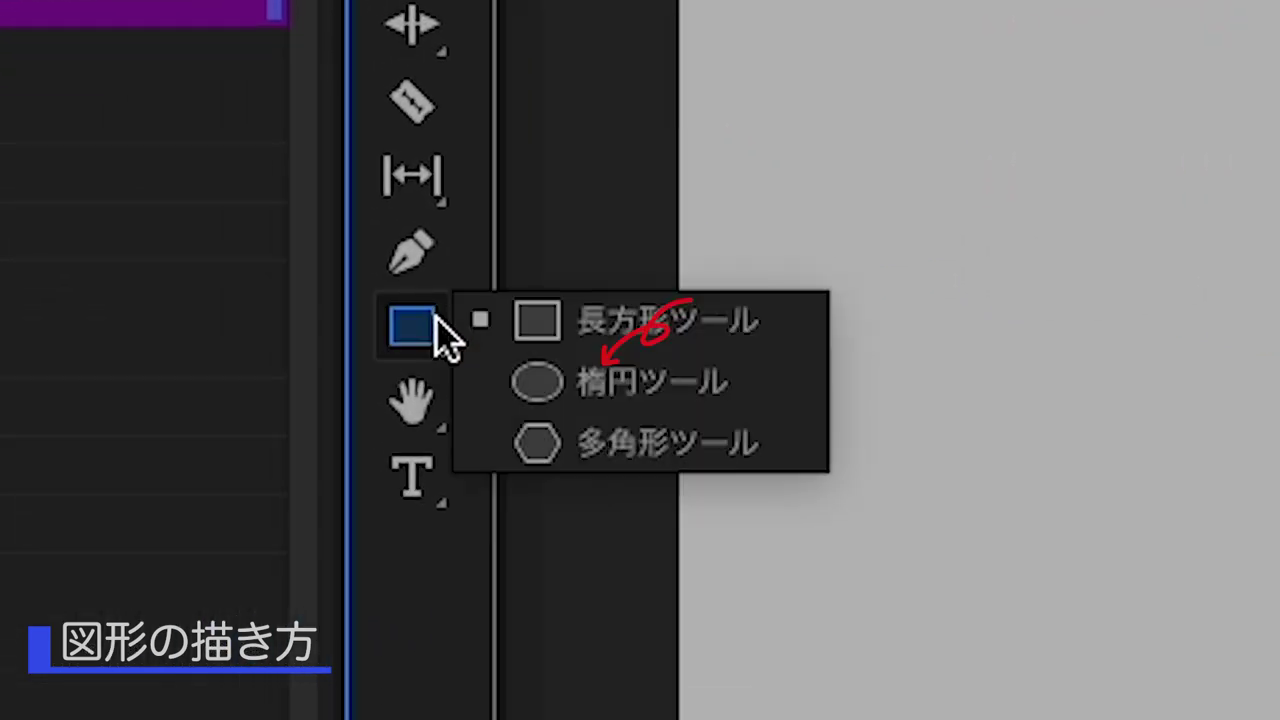
{"action": "left_click", "coordinate": [570, 385]}
{"action": "left_click_drag", "start_coordinate": [236, 155], "coordinate": [461, 337]}
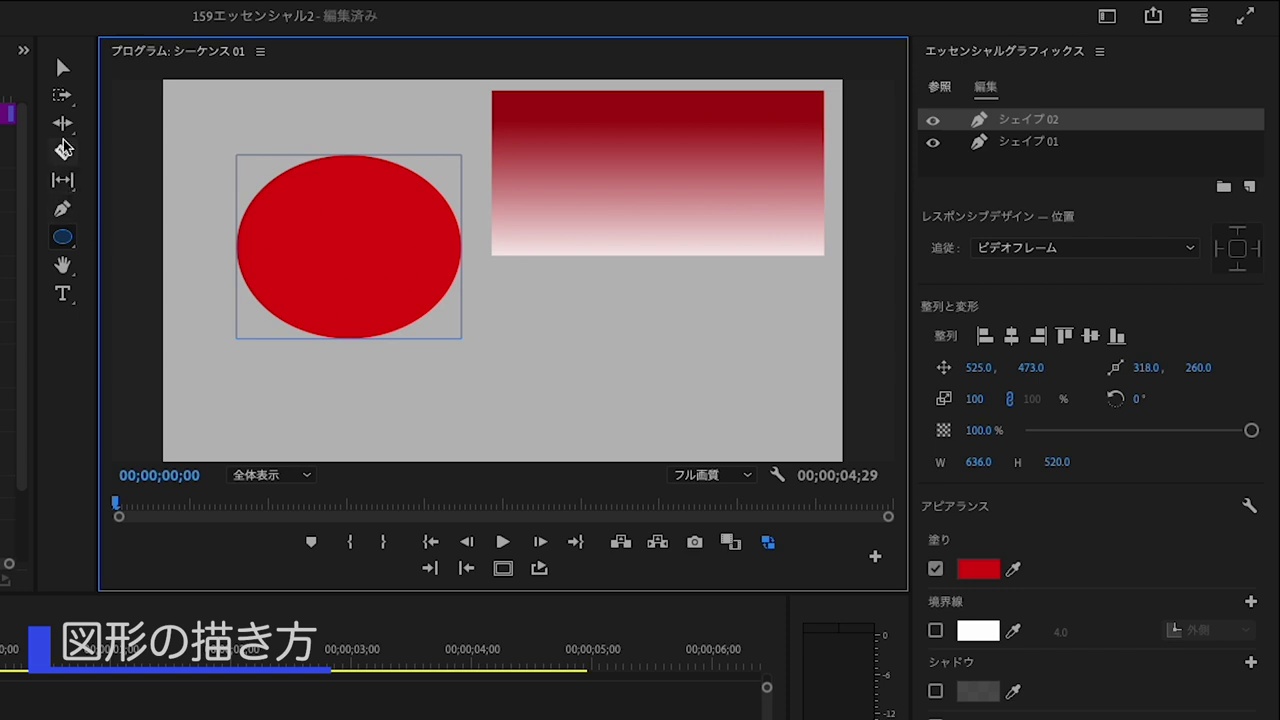
{"action": "left_click", "coordinate": [63, 67]}
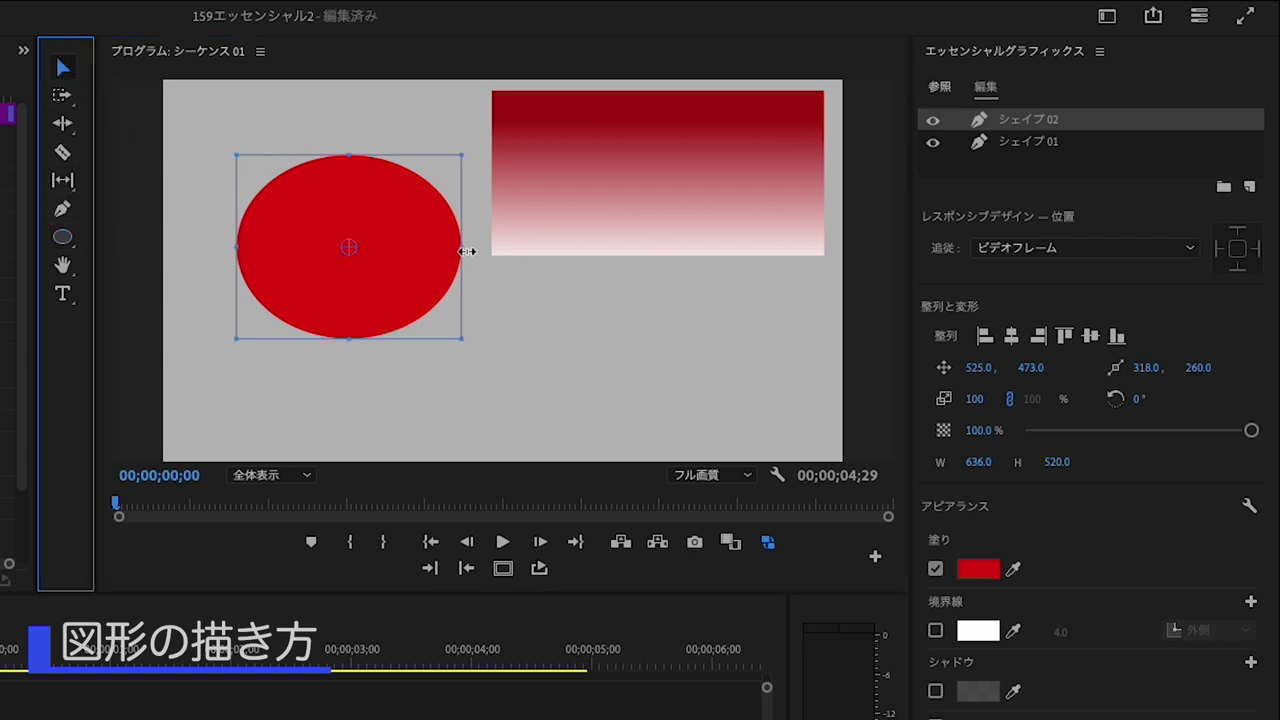
{"action": "left_click_drag", "start_coordinate": [466, 251], "coordinate": [341, 255]}
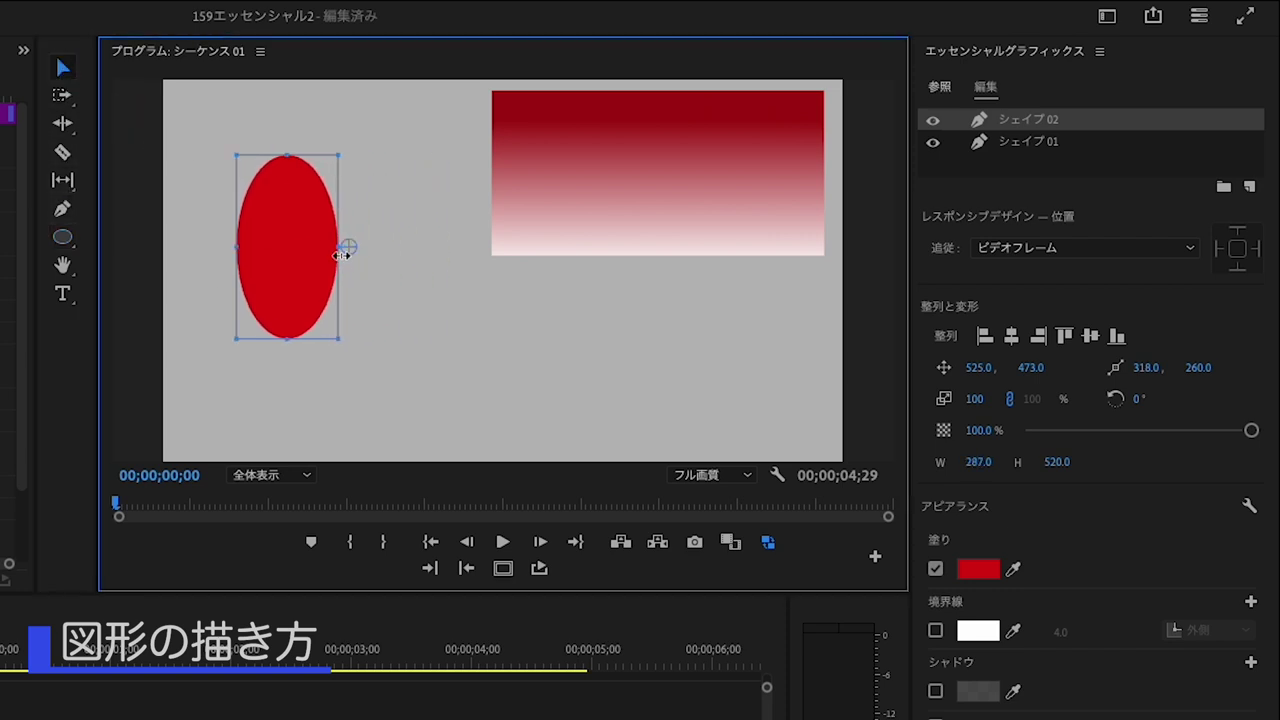
{"action": "left_click_drag", "start_coordinate": [341, 255], "coordinate": [469, 268]}
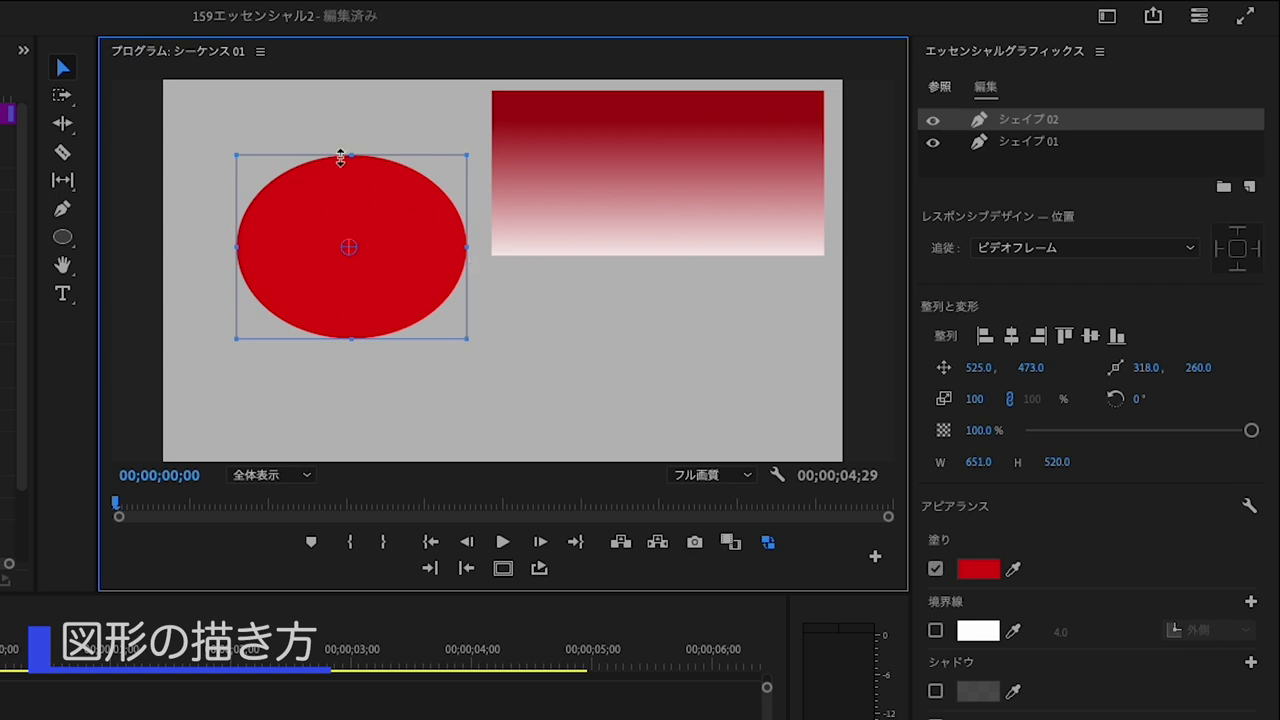
{"action": "mouse_move", "coordinate": [353, 160]}
{"action": "left_mouse_down"}
{"action": "mouse_move", "coordinate": [361, 273]}
{"action": "mouse_move", "coordinate": [363, 157]}
{"action": "left_mouse_up"}
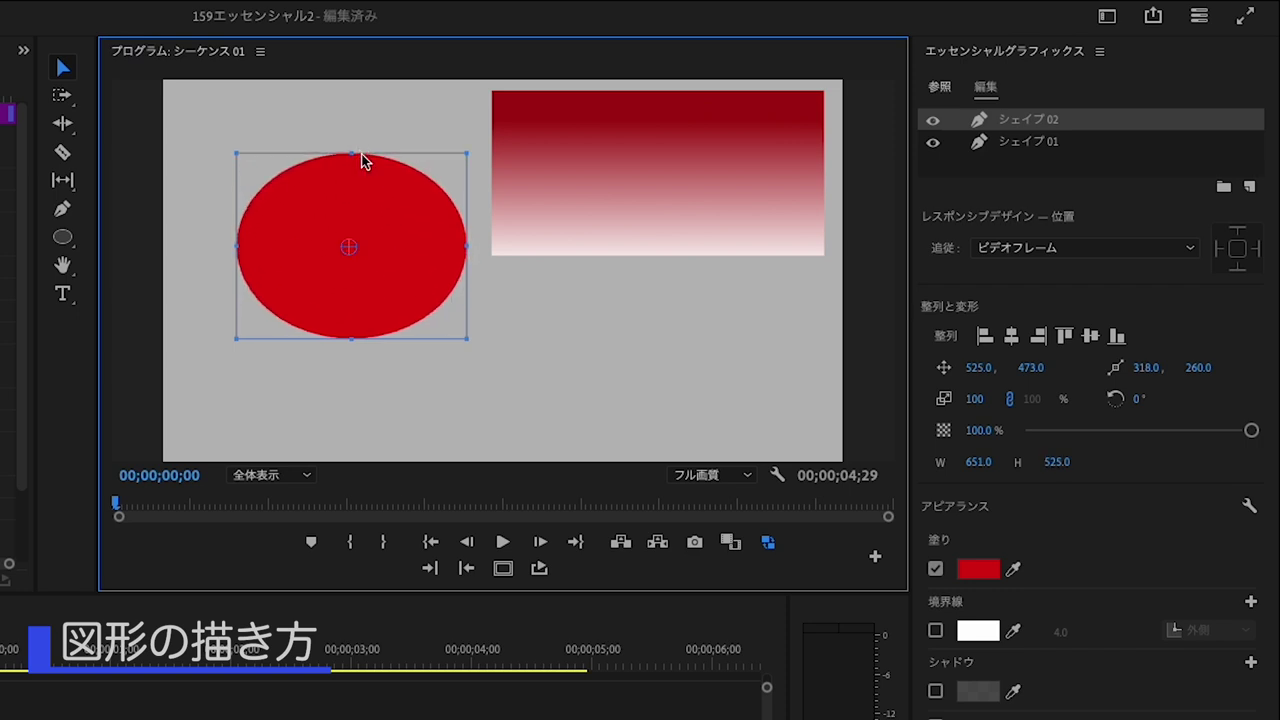
Step: Change the ellipse's fill colour from red to dark blue
{"action": "left_click", "coordinate": [980, 569]}
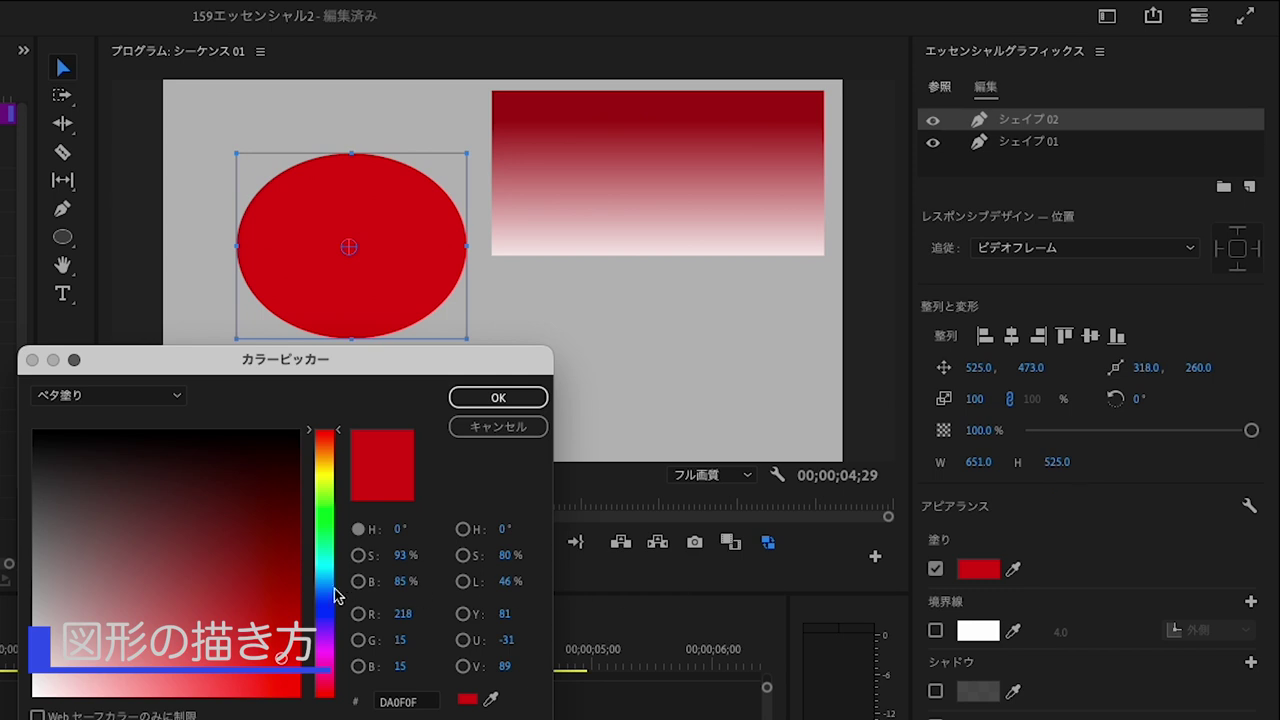
{"action": "left_click", "coordinate": [322, 617]}
{"action": "left_click_drag", "start_coordinate": [276, 576], "coordinate": [240, 570]}
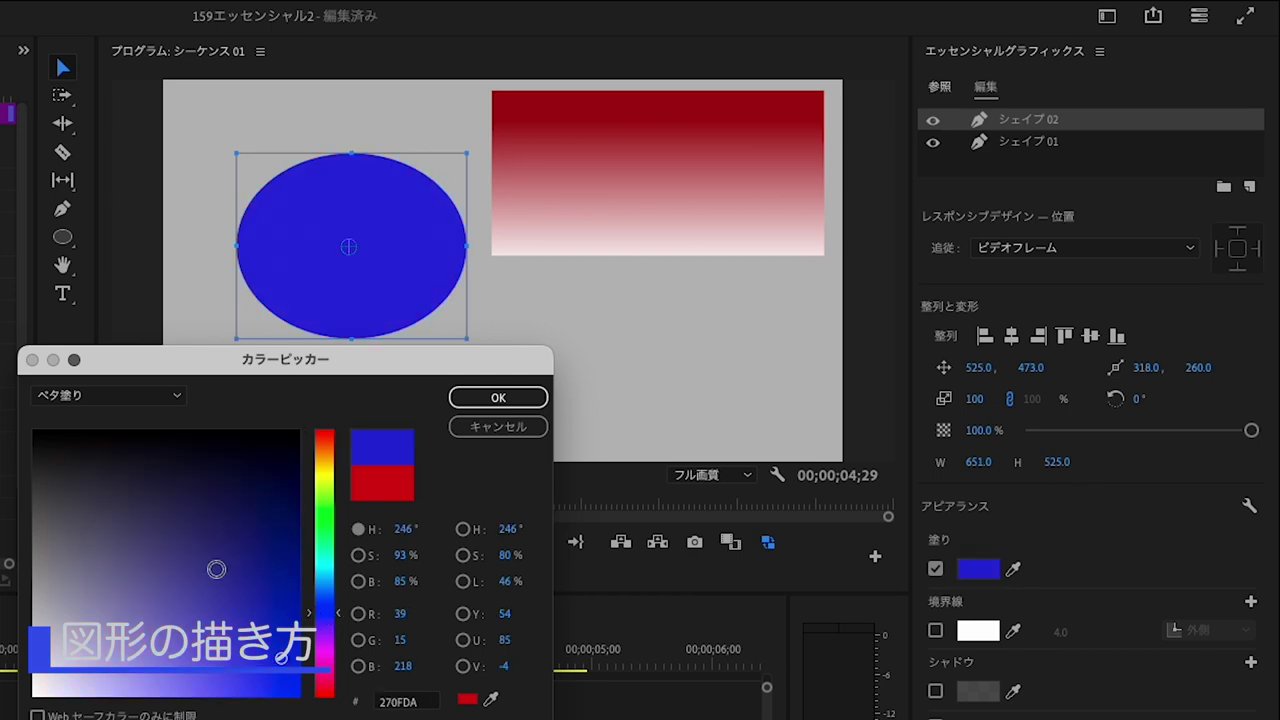
{"action": "left_click", "coordinate": [495, 402]}
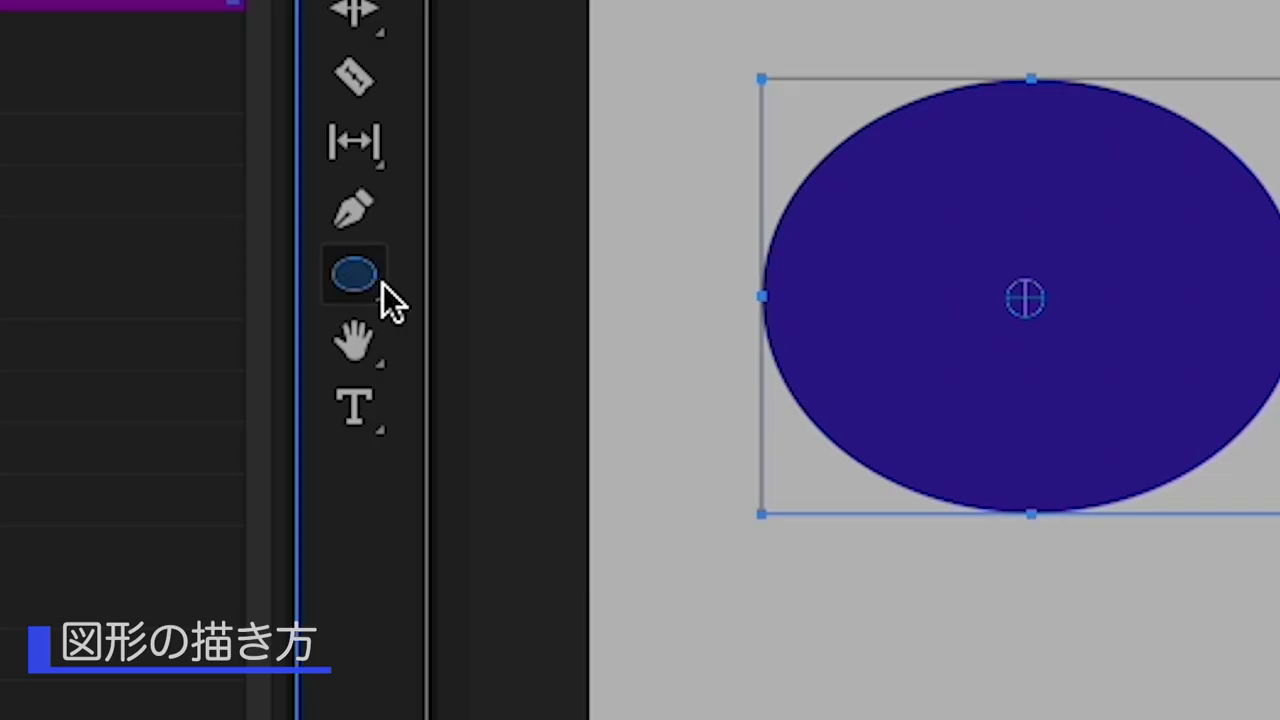
{"action": "left_click", "coordinate": [70, 240]}
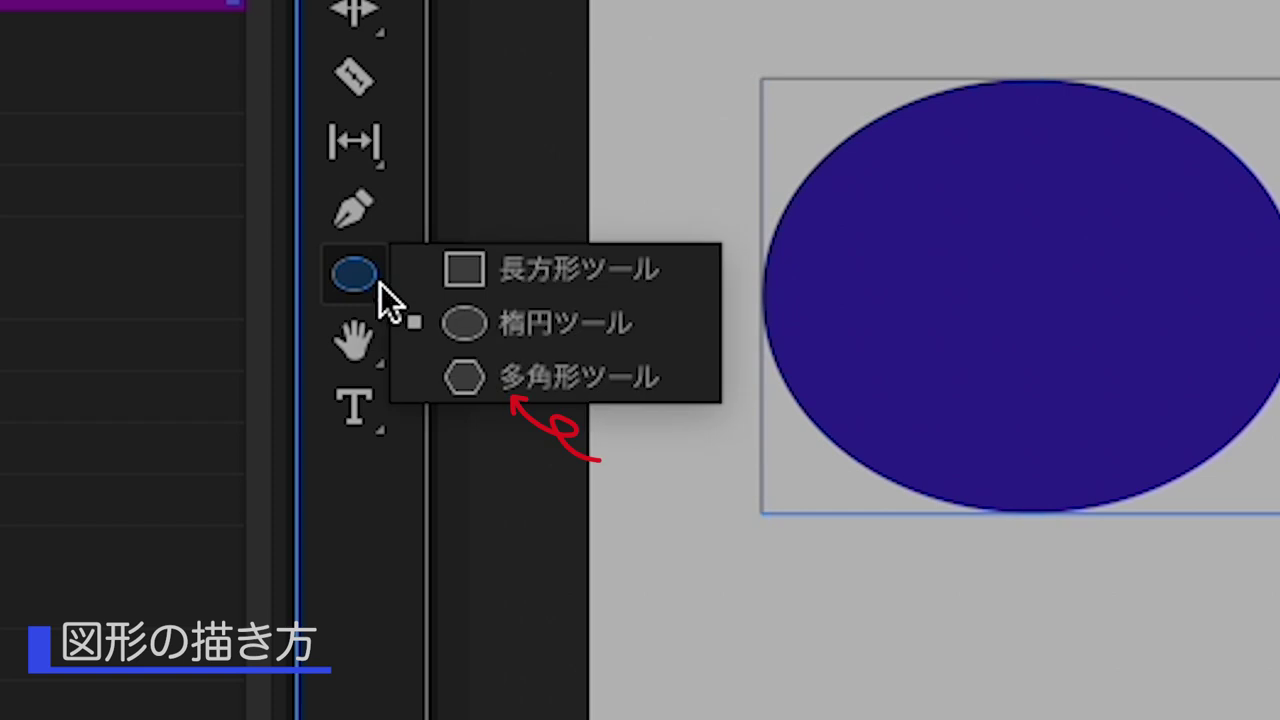
Step: Draw a 560 × 542 triangle below the gradient rectangle and fill it dark green
{"action": "left_click", "coordinate": [466, 378]}
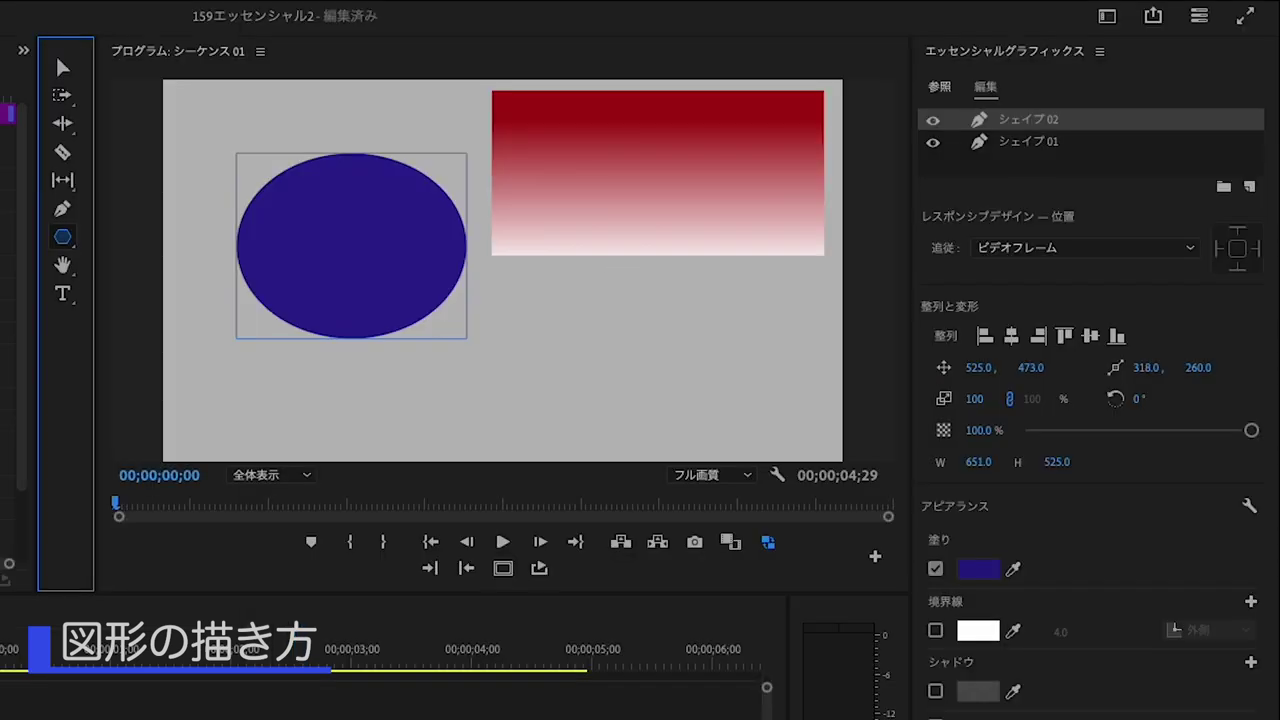
{"action": "left_click_drag", "start_coordinate": [629, 268], "coordinate": [813, 463]}
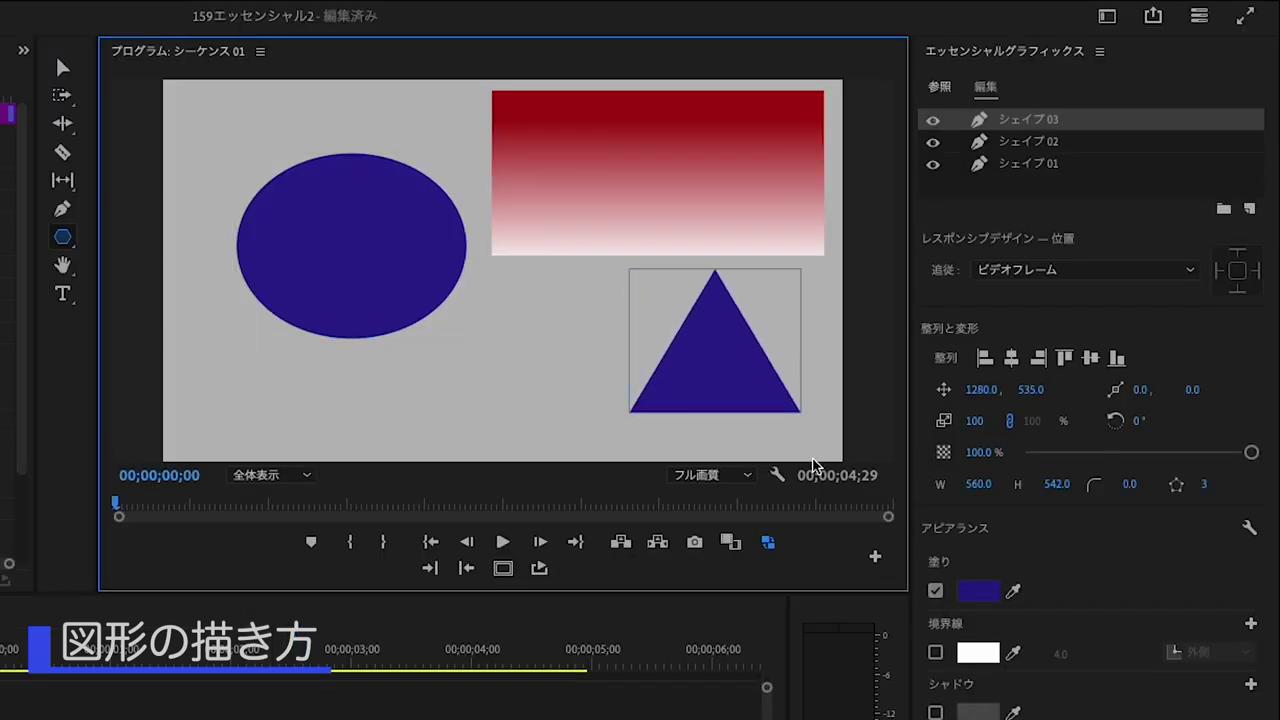
{"action": "left_click", "coordinate": [975, 591]}
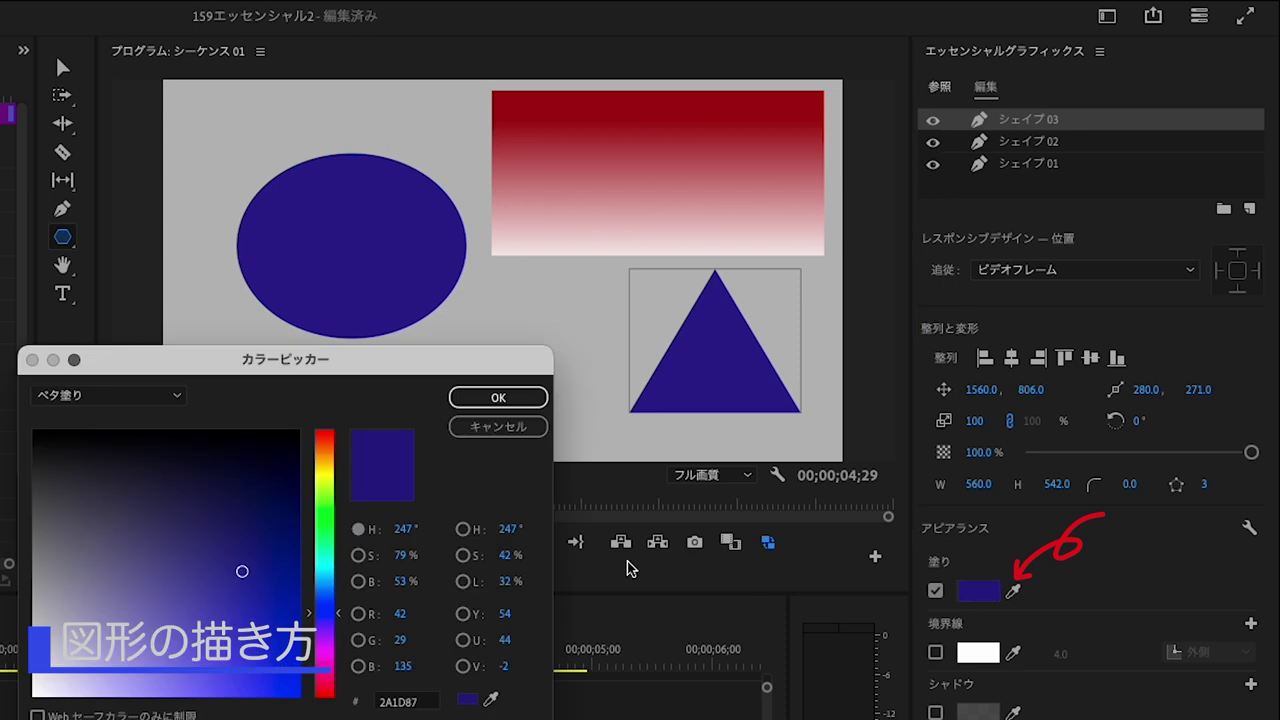
{"action": "left_click", "coordinate": [328, 519]}
{"action": "left_click_drag", "start_coordinate": [275, 570], "coordinate": [258, 524]}
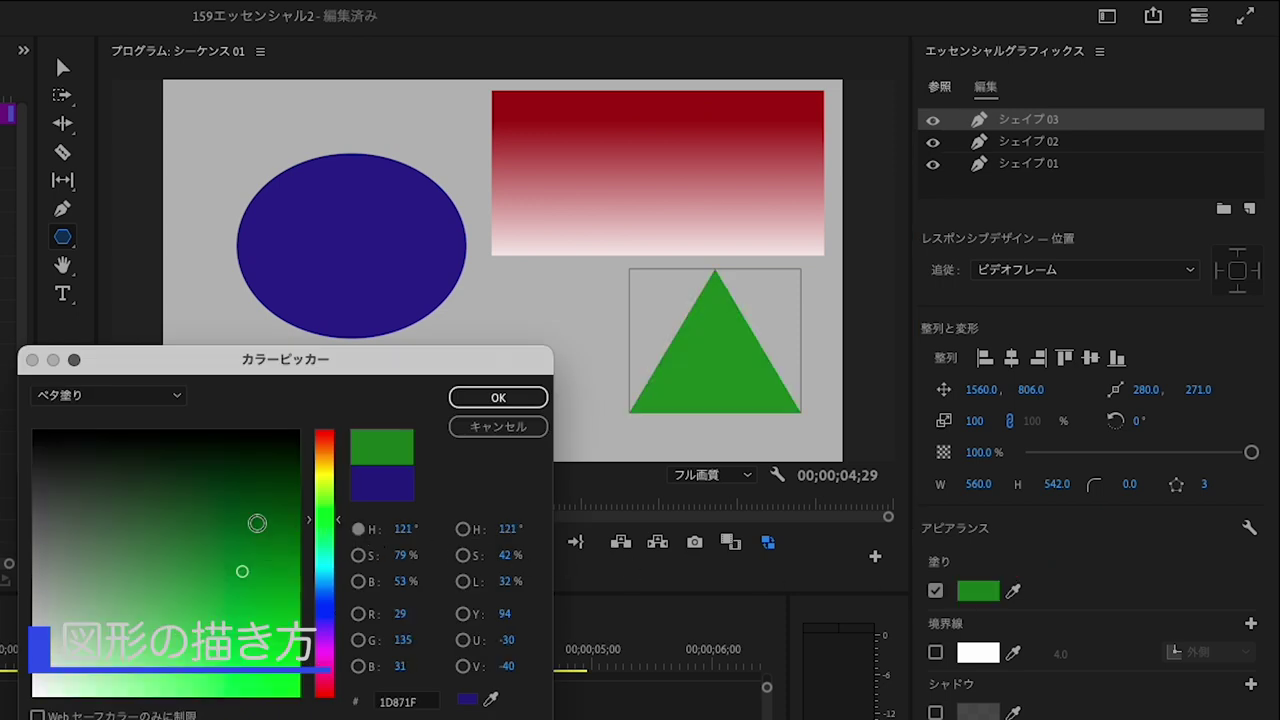
{"action": "left_click", "coordinate": [499, 400]}
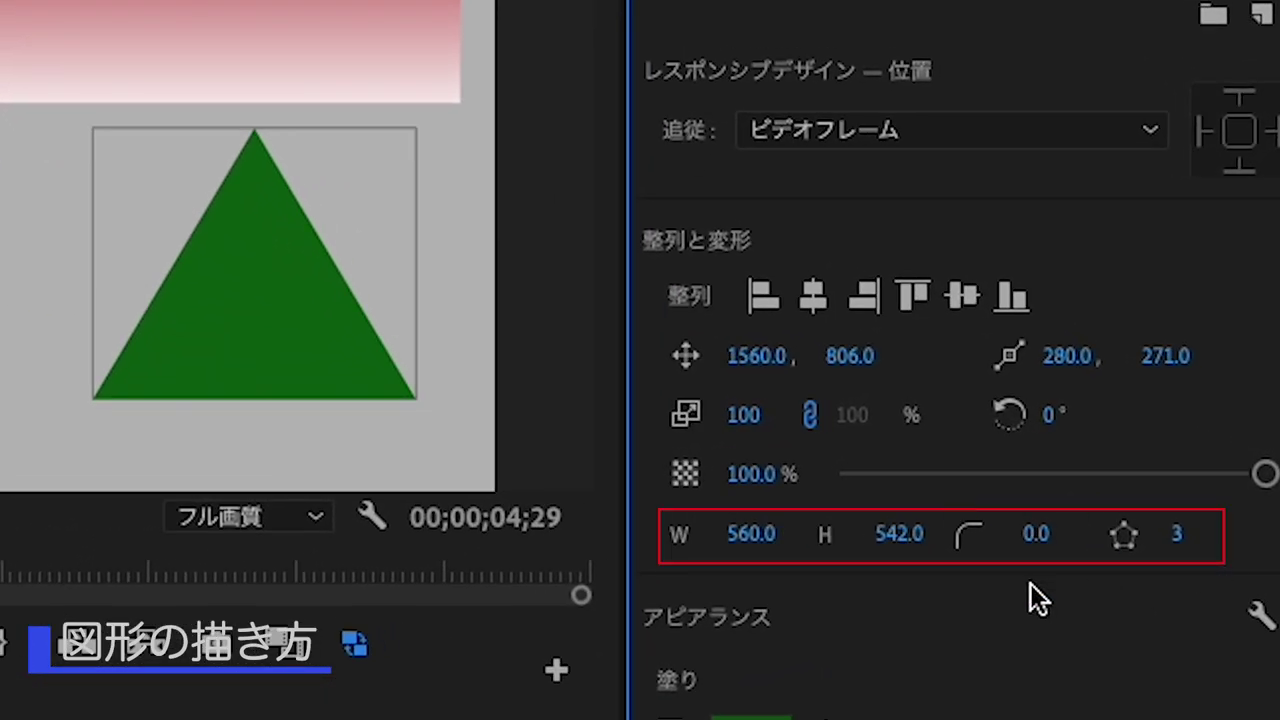
Step: Resize the triangle to 567 × 548, keep sharp corners, and set its sides to 5
{"action": "mouse_move", "coordinate": [745, 535]}
{"action": "left_mouse_down"}
{"action": "mouse_move", "coordinate": [520, 559]}
{"action": "mouse_move", "coordinate": [783, 571]}
{"action": "left_mouse_up"}
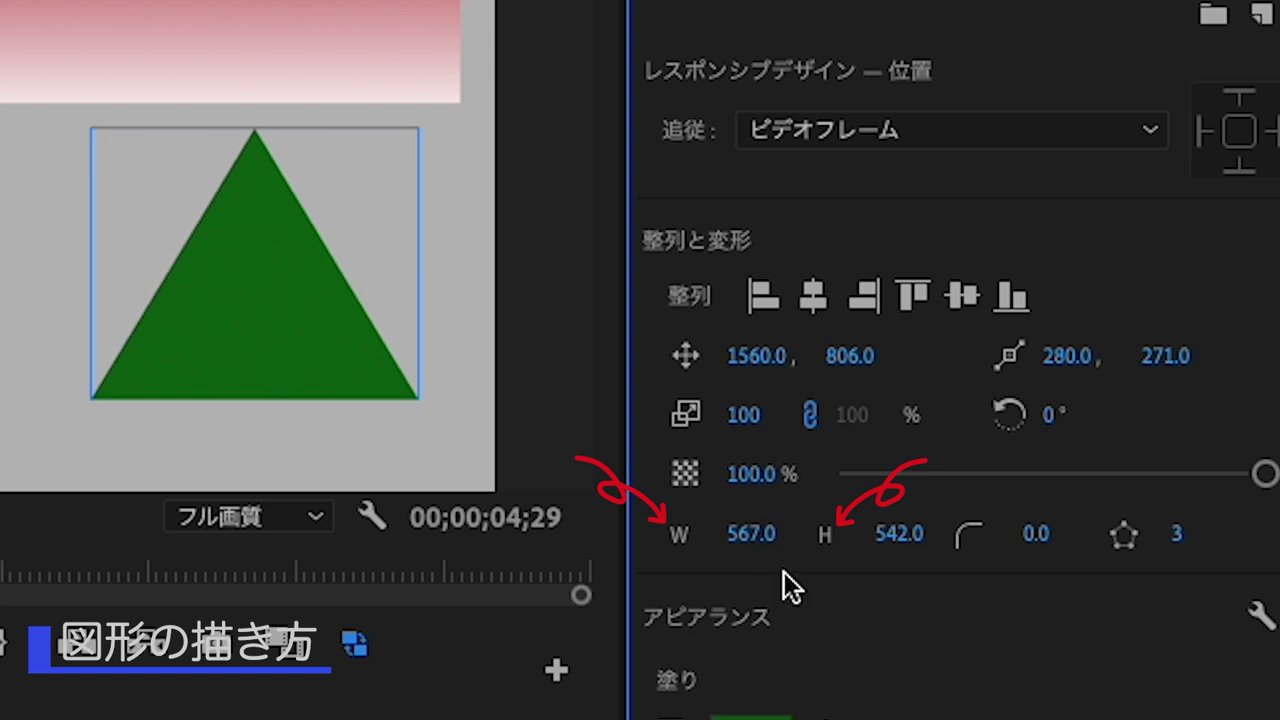
{"action": "mouse_move", "coordinate": [899, 540]}
{"action": "left_mouse_down"}
{"action": "mouse_move", "coordinate": [527, 598]}
{"action": "mouse_move", "coordinate": [957, 585]}
{"action": "left_mouse_up"}
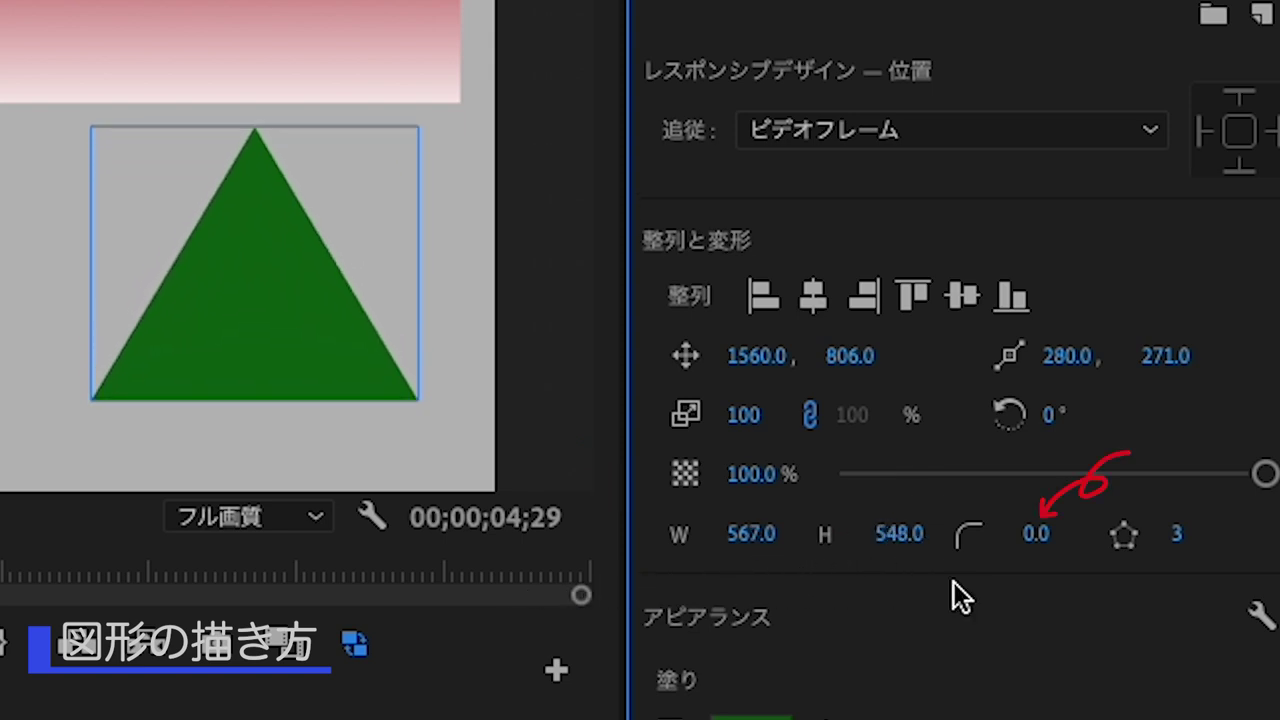
{"action": "left_click_drag", "start_coordinate": [1043, 548], "coordinate": [1230, 548]}
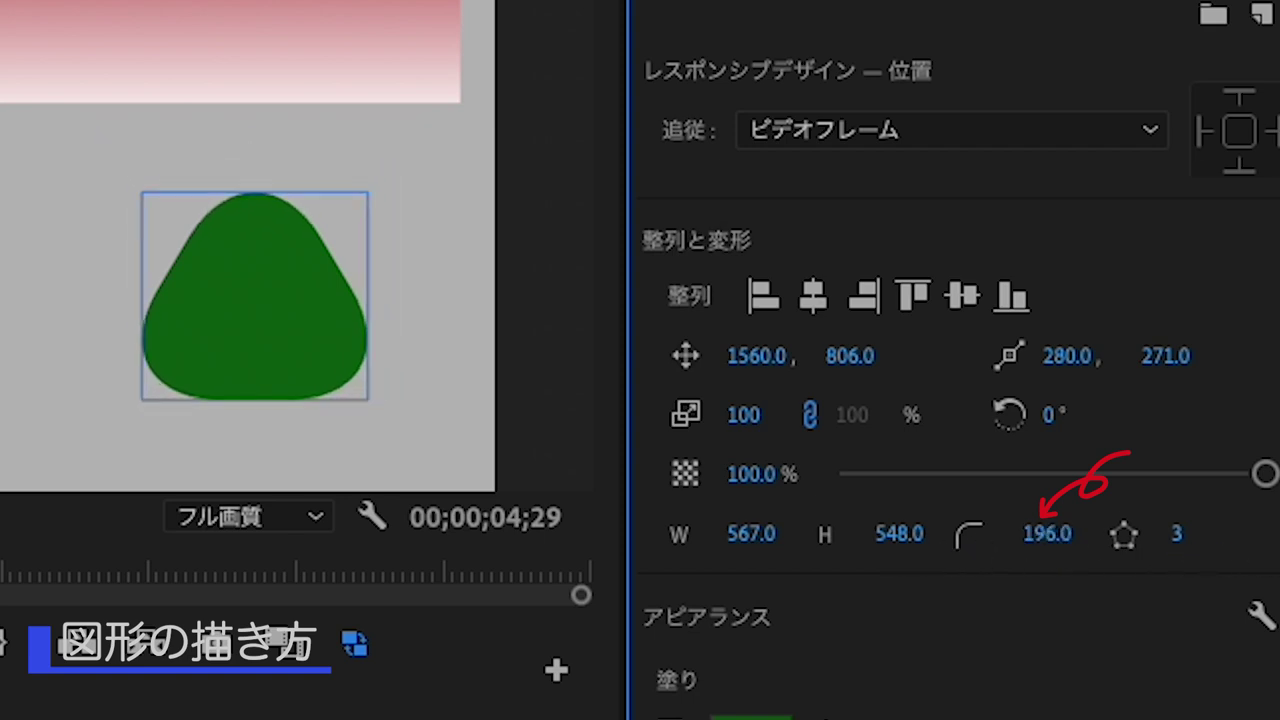
{"action": "left_click_drag", "start_coordinate": [1030, 538], "coordinate": [675, 613]}
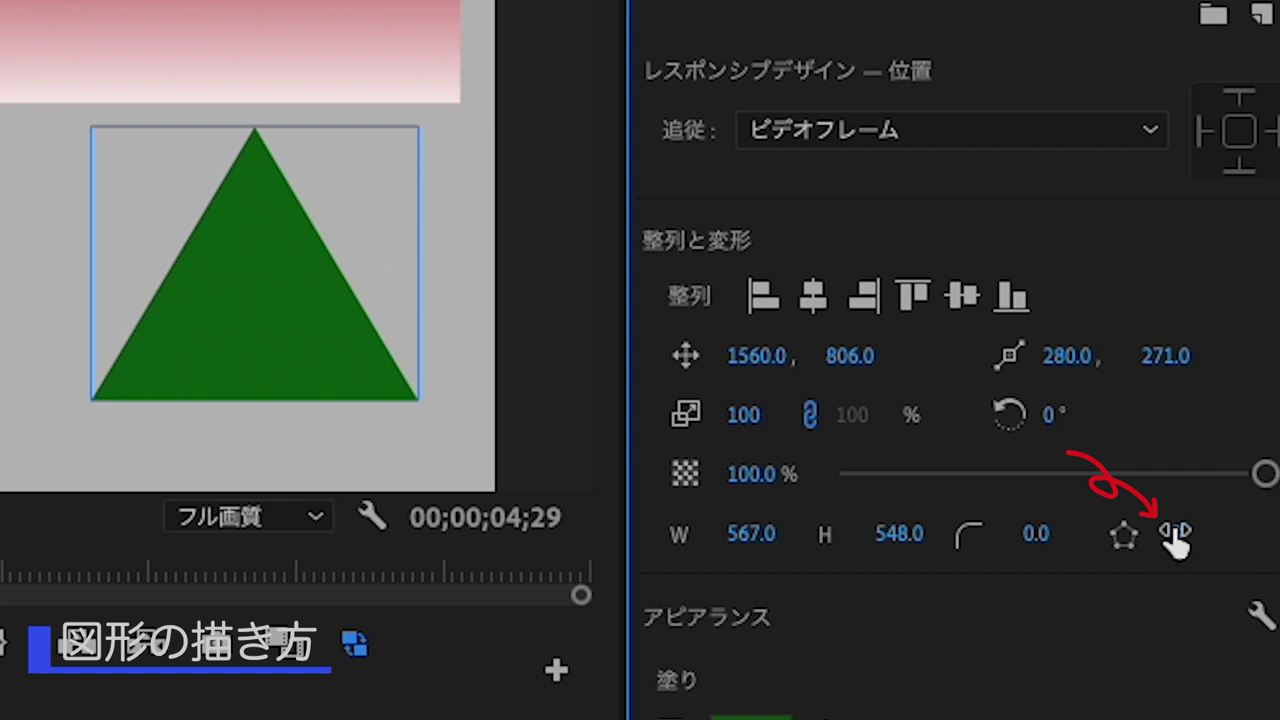
{"action": "left_click_drag", "start_coordinate": [1175, 538], "coordinate": [1195, 537]}
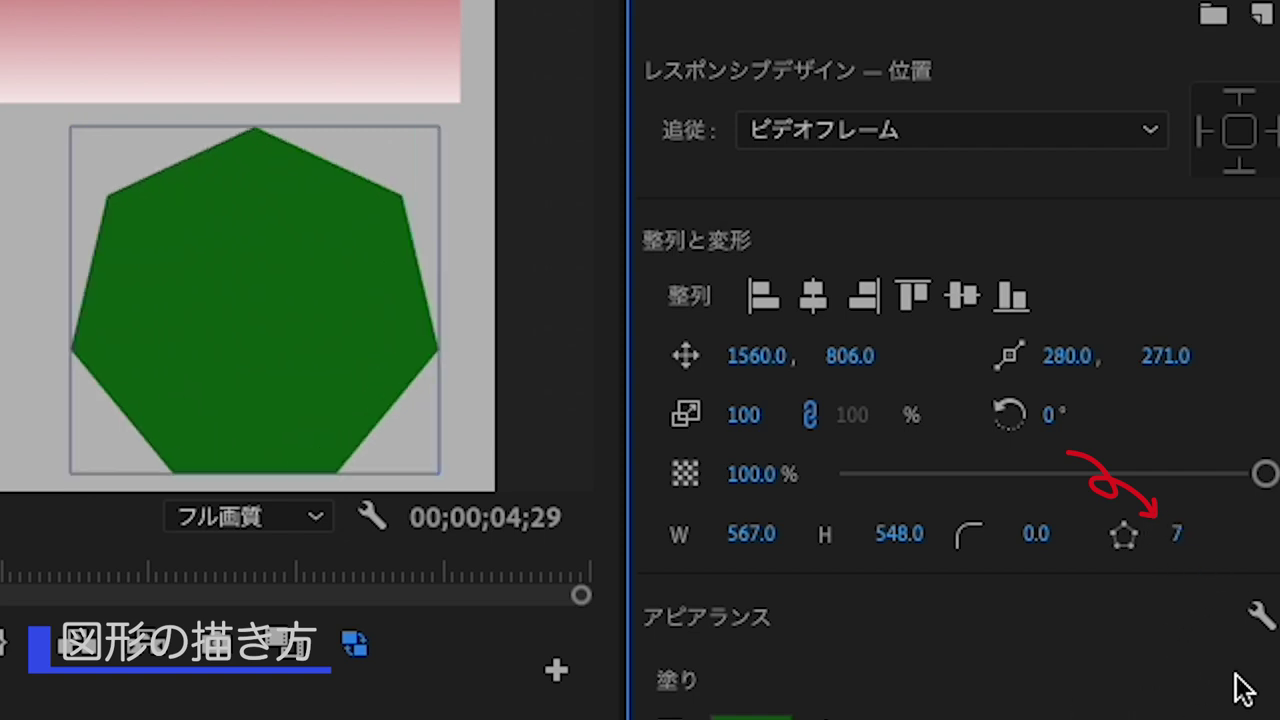
{"action": "mouse_move", "coordinate": [1176, 541]}
{"action": "left_mouse_down"}
{"action": "mouse_move", "coordinate": [1153, 543]}
{"action": "mouse_move", "coordinate": [1191, 540]}
{"action": "mouse_move", "coordinate": [1163, 557]}
{"action": "mouse_move", "coordinate": [1180, 557]}
{"action": "left_mouse_up"}
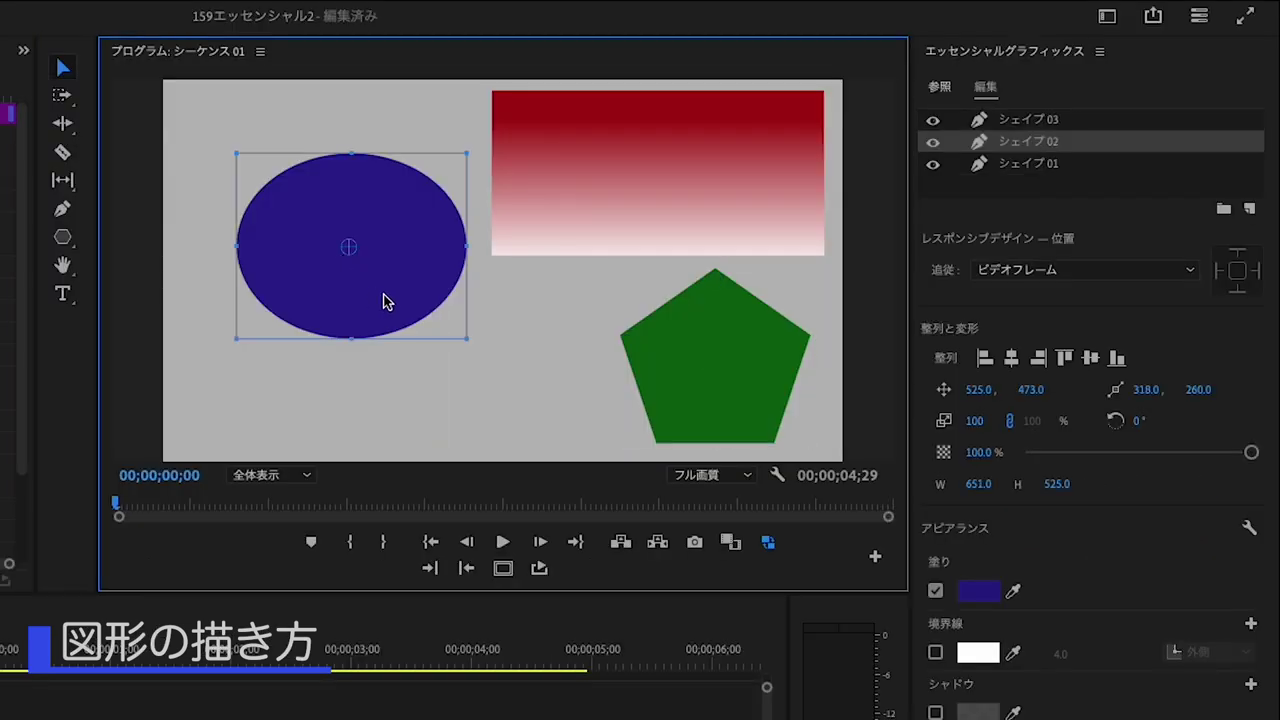
{"action": "left_click_drag", "start_coordinate": [388, 302], "coordinate": [389, 233]}
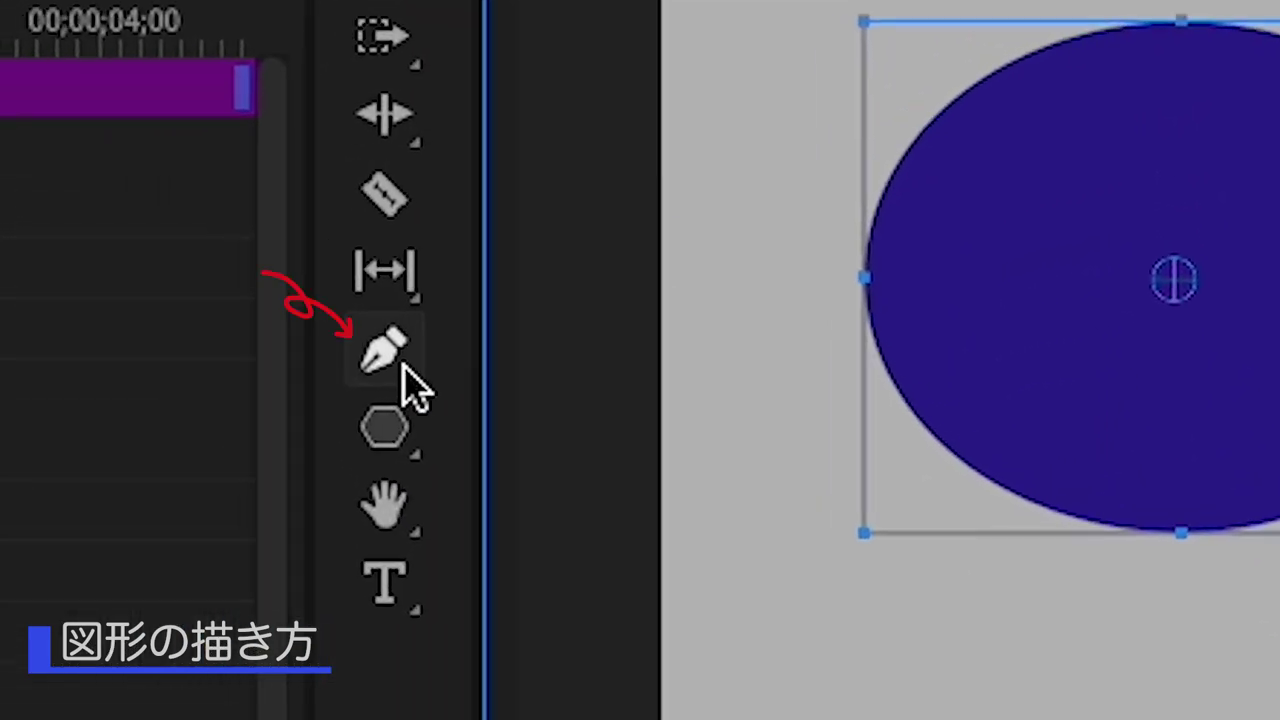
Step: Draw a closed six-pointed star below the ellipse with the Pen tool
{"action": "left_click", "coordinate": [298, 316]}
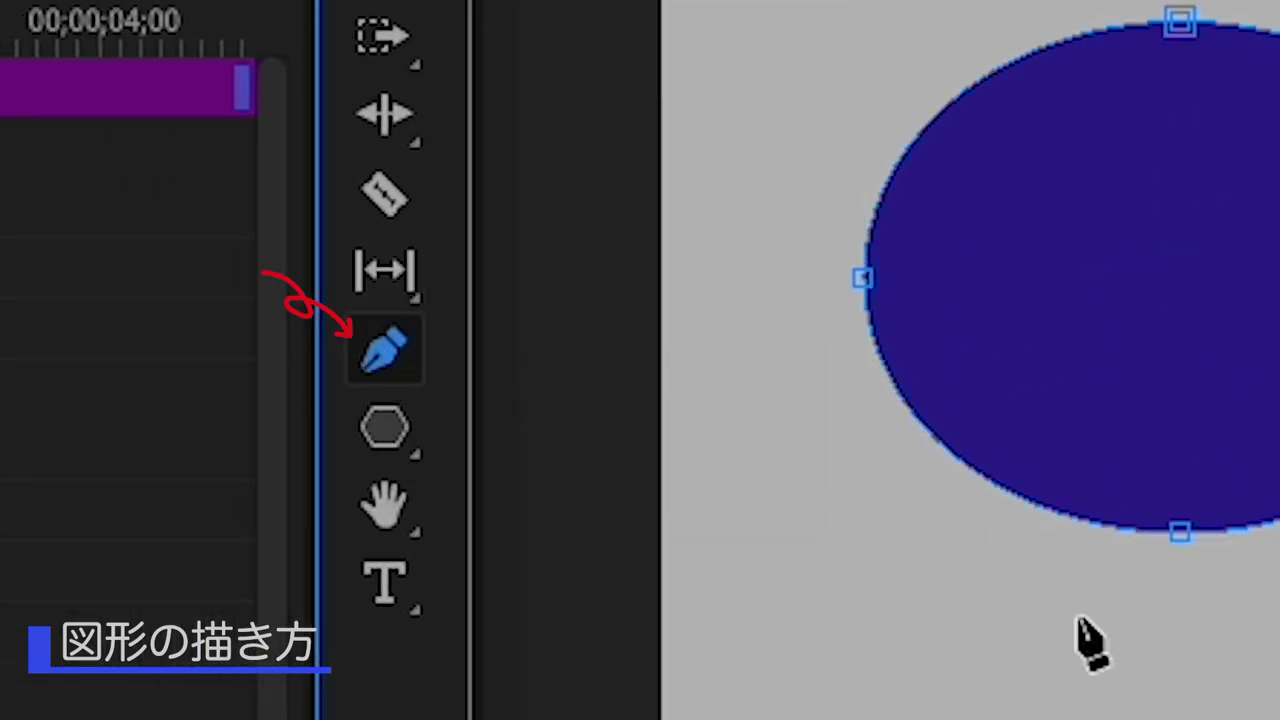
{"action": "left_click", "coordinate": [425, 284]}
{"action": "left_click", "coordinate": [392, 321]}
{"action": "left_click", "coordinate": [300, 323]}
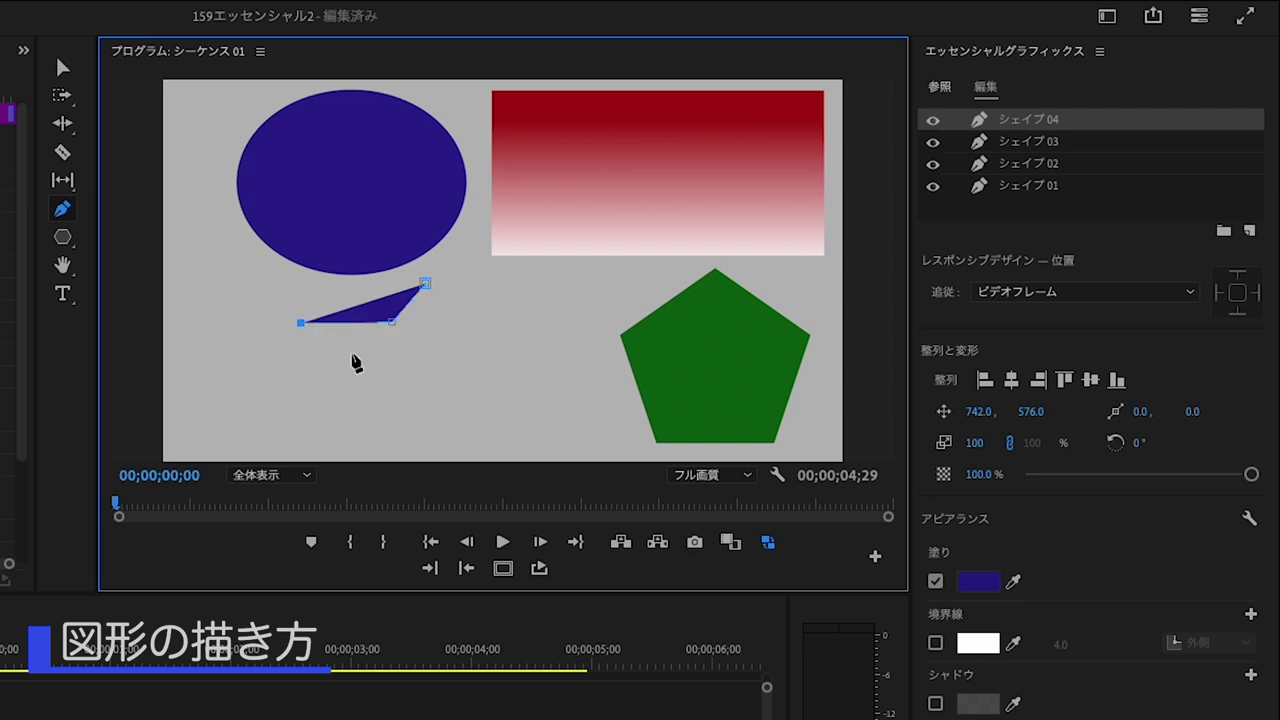
{"action": "left_click", "coordinate": [358, 377]}
{"action": "left_click", "coordinate": [331, 419]}
{"action": "left_click", "coordinate": [394, 420]}
{"action": "left_click", "coordinate": [428, 450]}
{"action": "left_click", "coordinate": [458, 419]}
{"action": "left_click", "coordinate": [531, 409]}
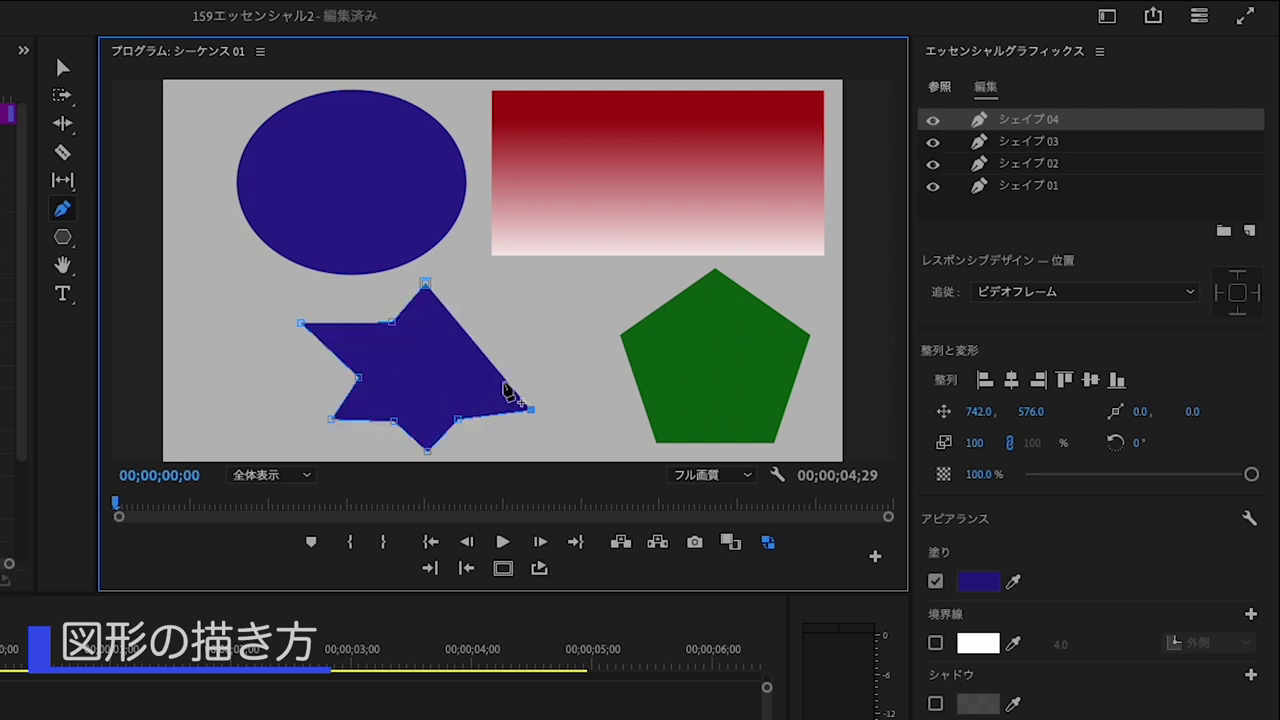
{"action": "left_click", "coordinate": [479, 370]}
{"action": "left_click", "coordinate": [527, 316]}
{"action": "left_click", "coordinate": [447, 320]}
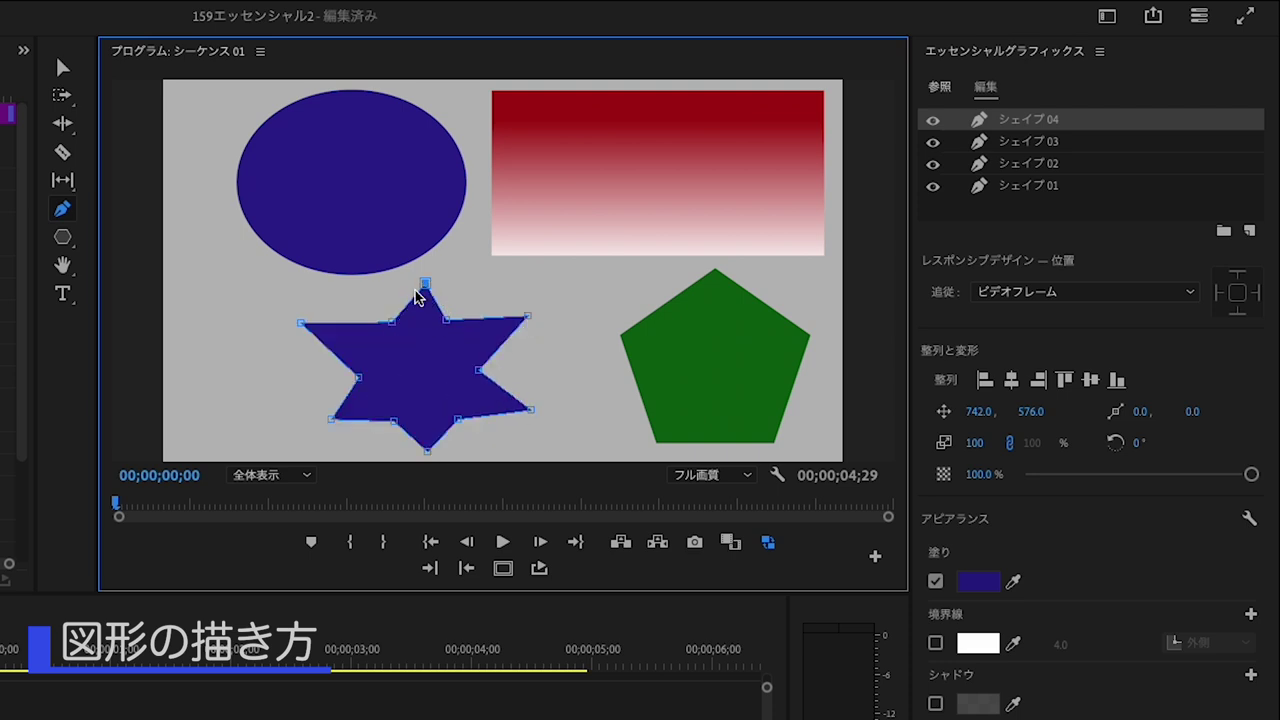
Step: Fill the star olive green, 586414
{"action": "left_click", "coordinate": [989, 582]}
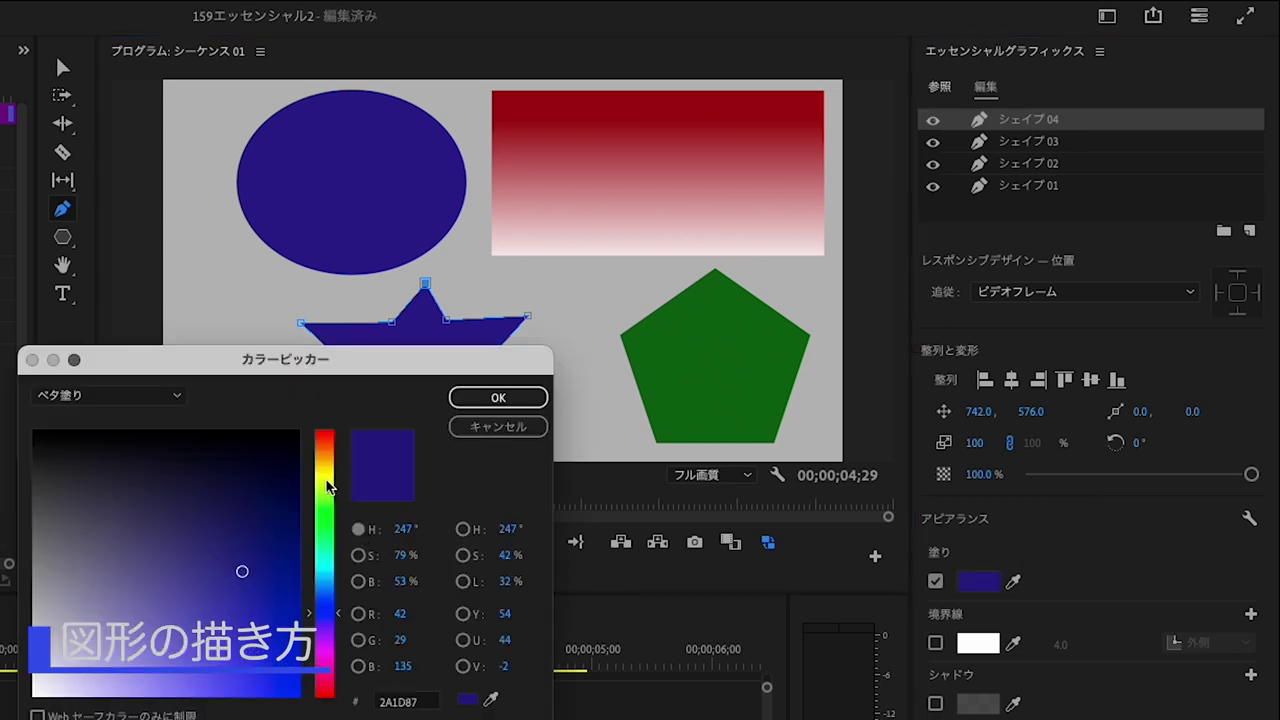
{"action": "left_click", "coordinate": [327, 482]}
{"action": "left_click", "coordinate": [231, 528]}
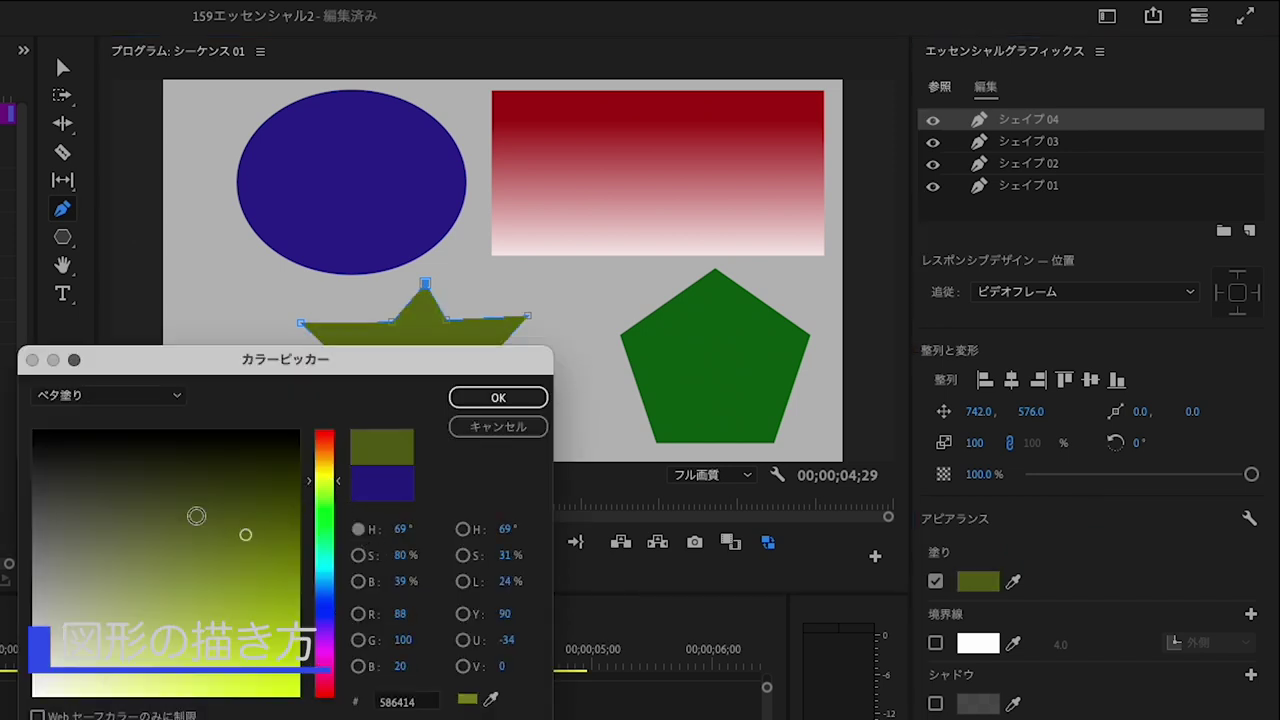
{"action": "left_click", "coordinate": [492, 399]}
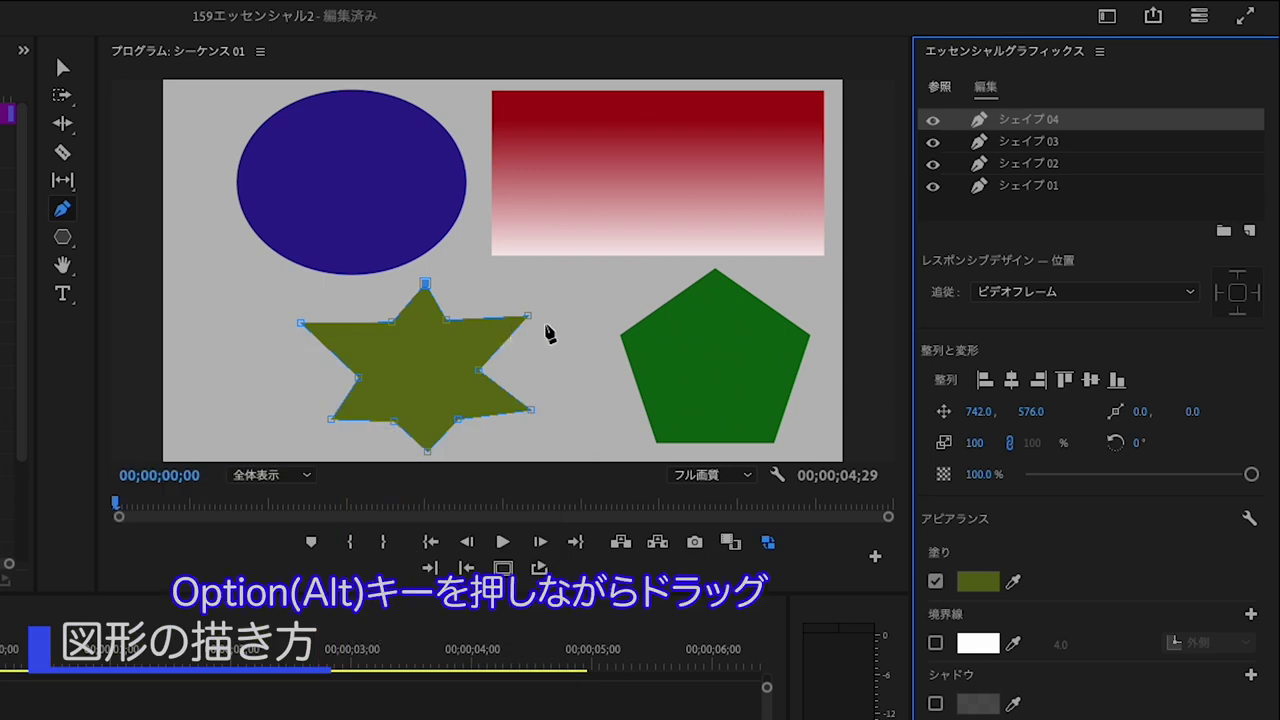
Step: Pull Bezier handles from the star's six vertices to round them into flower petals
{"action": "left_click_drag", "start_coordinate": [528, 318], "coordinate": [512, 300]}
{"action": "left_click_drag", "start_coordinate": [425, 284], "coordinate": [445, 280]}
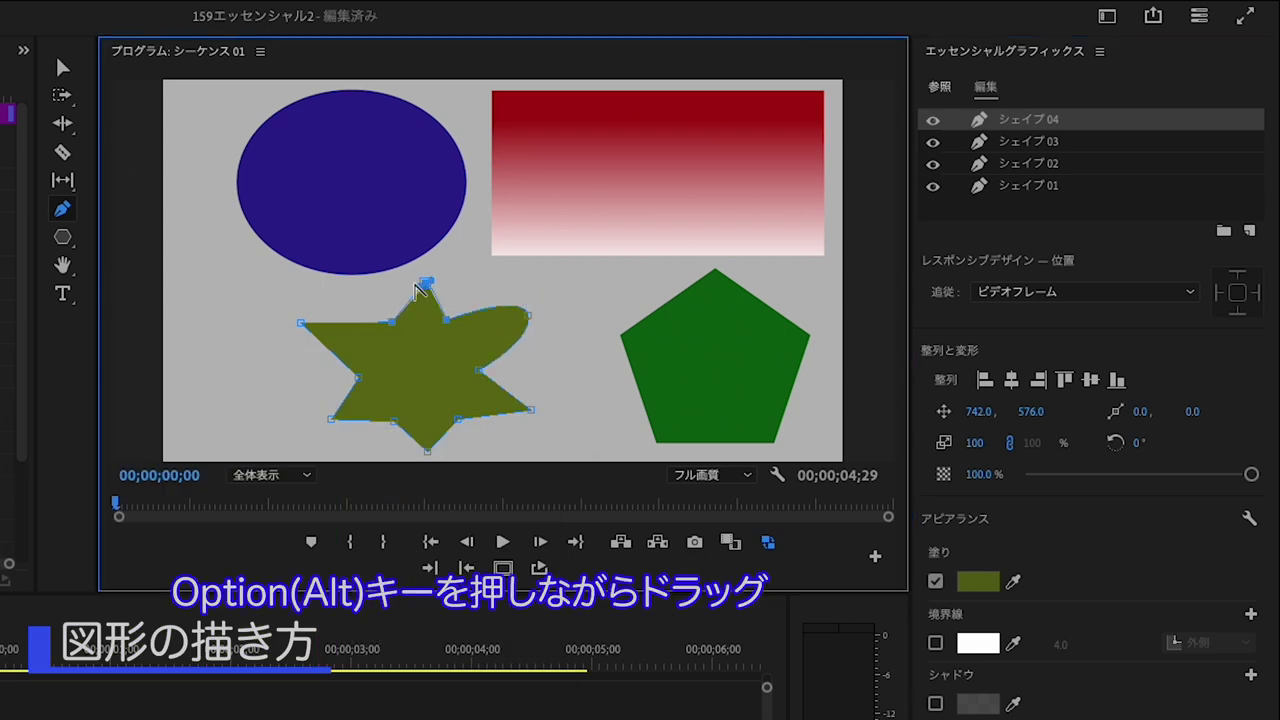
{"action": "left_click_drag", "start_coordinate": [303, 324], "coordinate": [298, 292]}
{"action": "left_click_drag", "start_coordinate": [331, 418], "coordinate": [343, 431]}
{"action": "left_click_drag", "start_coordinate": [427, 449], "coordinate": [456, 460]}
{"action": "left_click_drag", "start_coordinate": [530, 409], "coordinate": [540, 382]}
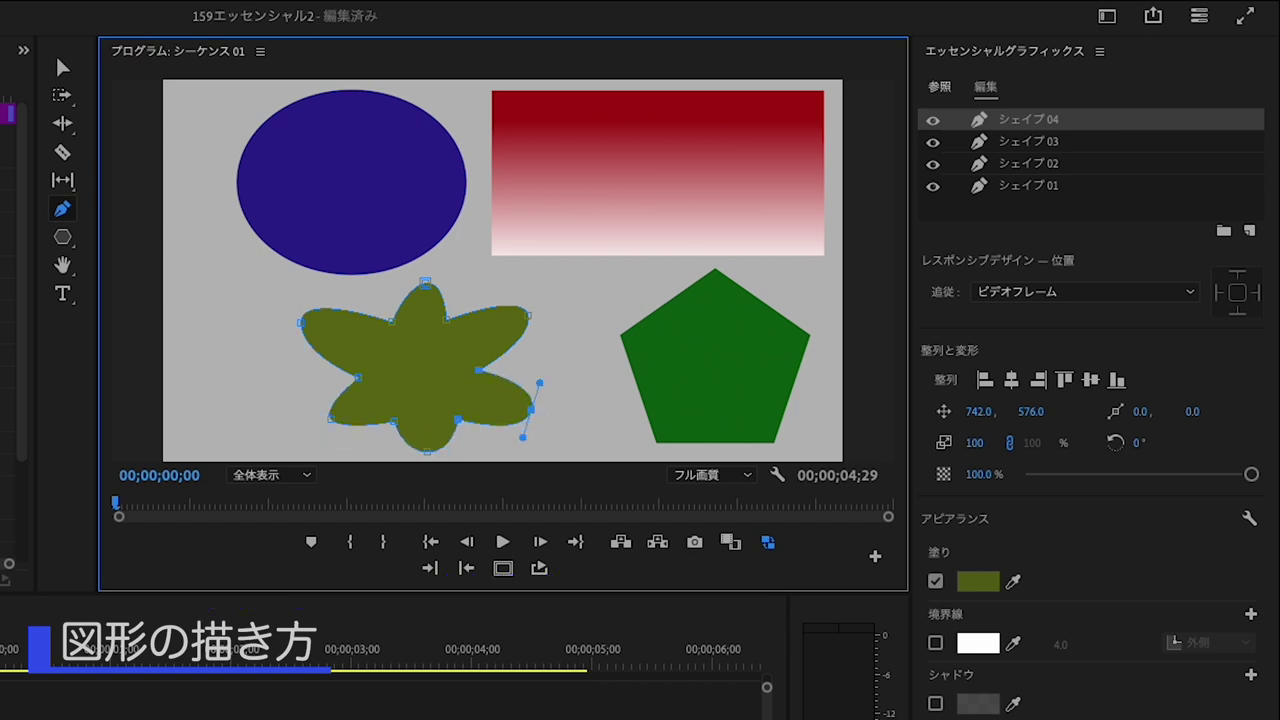
{"action": "key", "text": "v"}
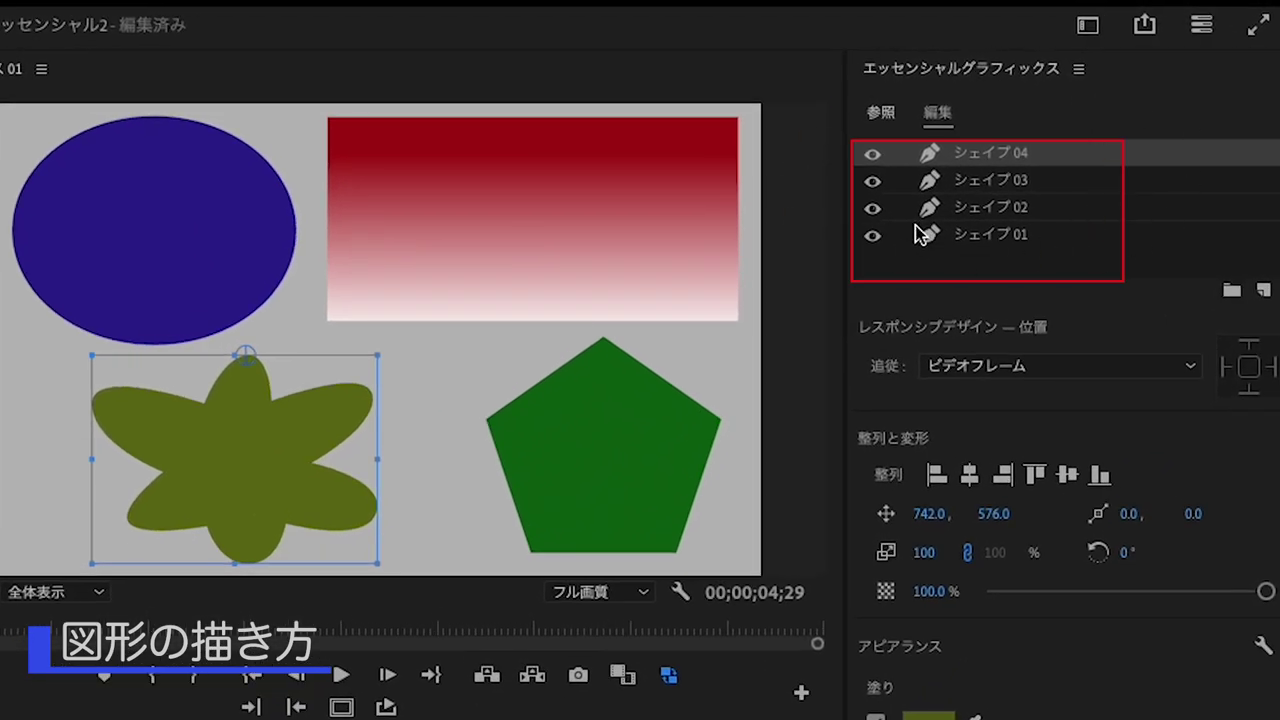
Step: Move the flower up-right, rectangle down-left, ellipse down-right and pentagon left so they overlap
{"action": "left_click", "coordinate": [967, 186]}
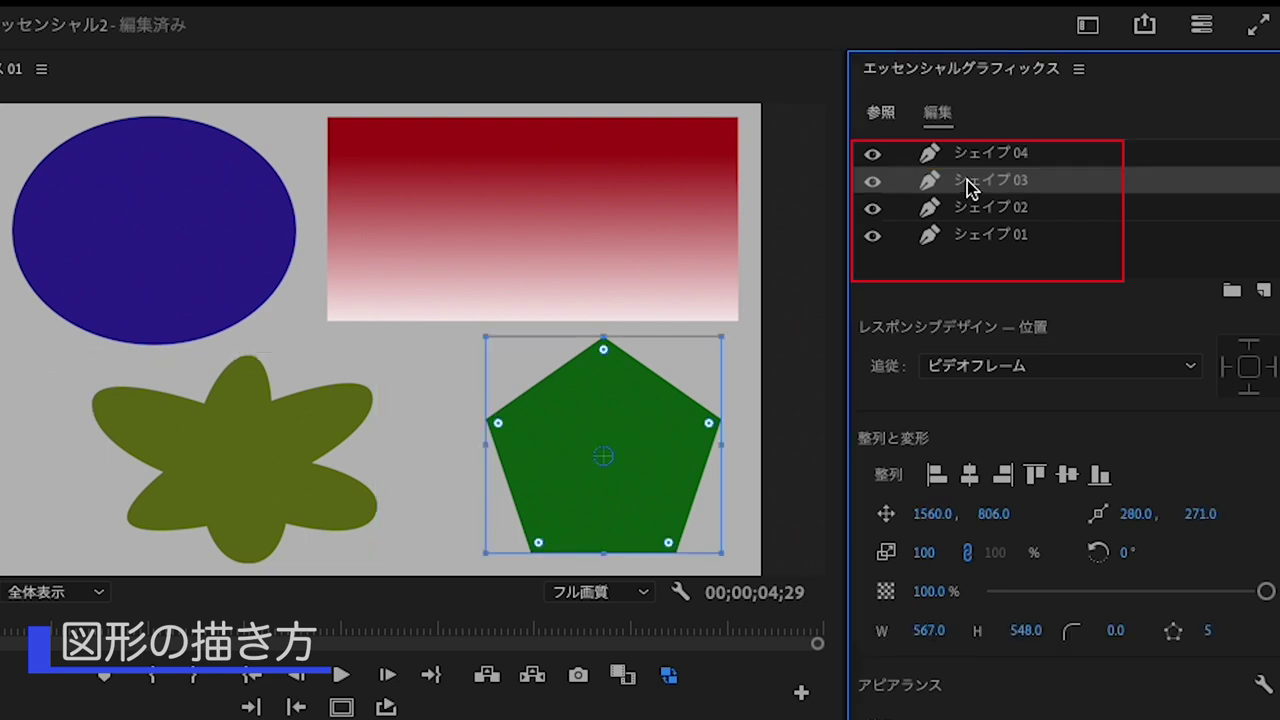
{"action": "left_click", "coordinate": [962, 216]}
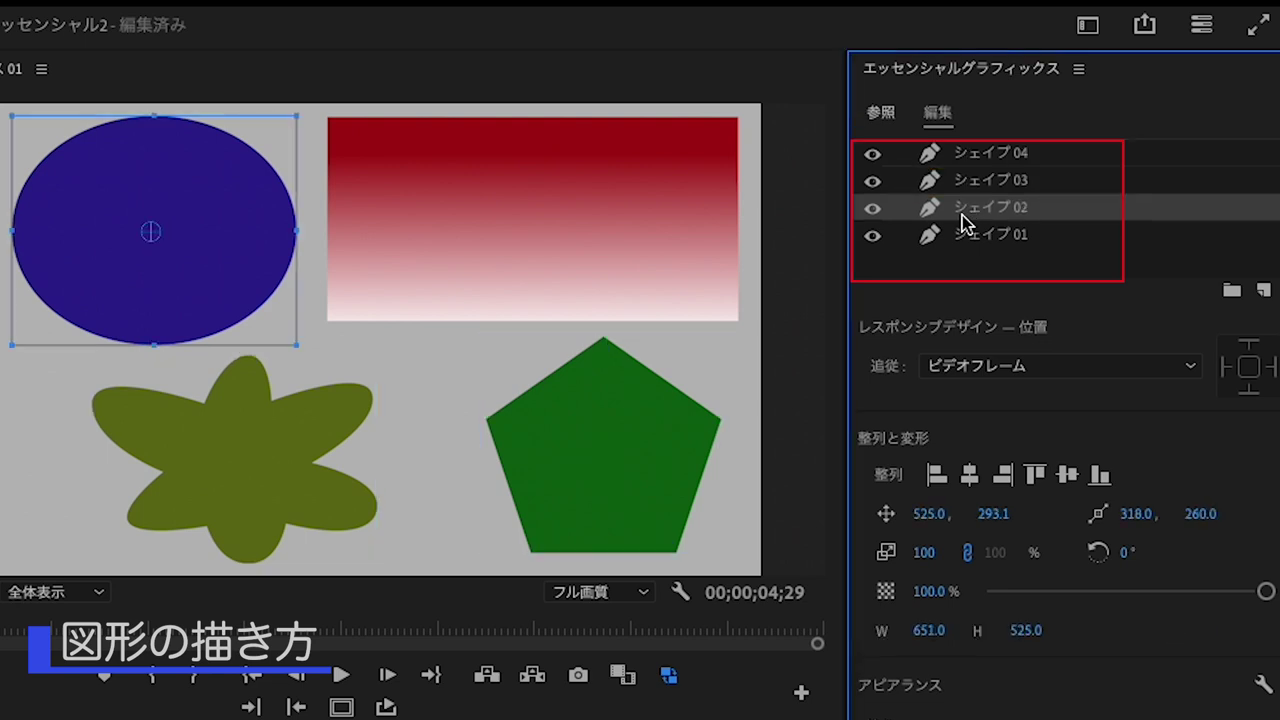
{"action": "left_click", "coordinate": [1007, 241]}
{"action": "left_click", "coordinate": [986, 163]}
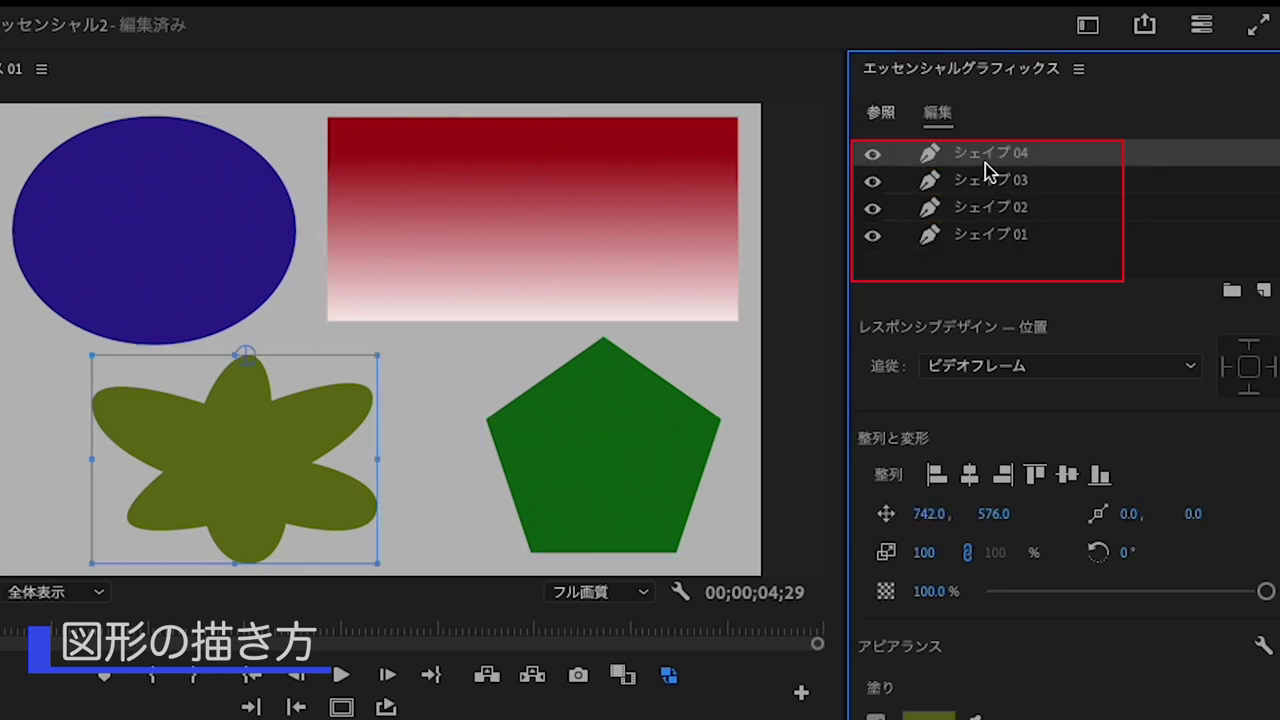
{"action": "left_click_drag", "start_coordinate": [301, 436], "coordinate": [346, 368]}
{"action": "left_click_drag", "start_coordinate": [491, 257], "coordinate": [459, 302]}
{"action": "left_click_drag", "start_coordinate": [262, 249], "coordinate": [309, 276]}
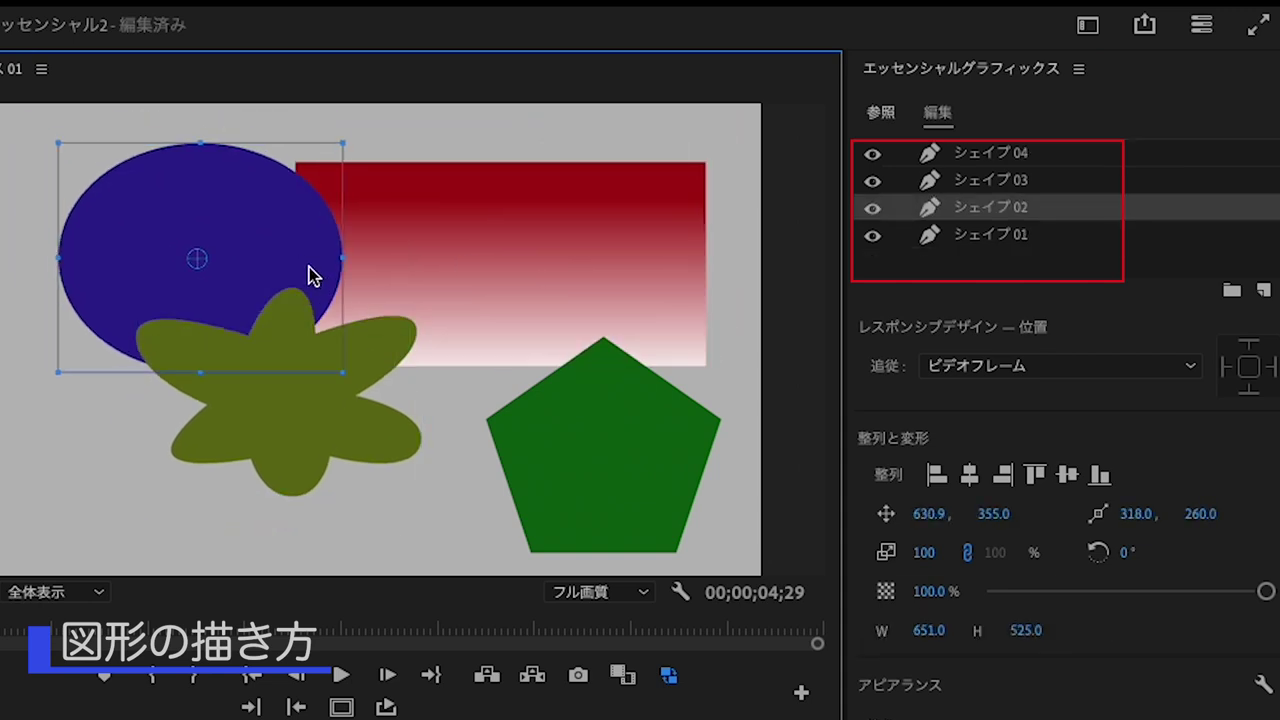
{"action": "left_click_drag", "start_coordinate": [551, 449], "coordinate": [456, 452]}
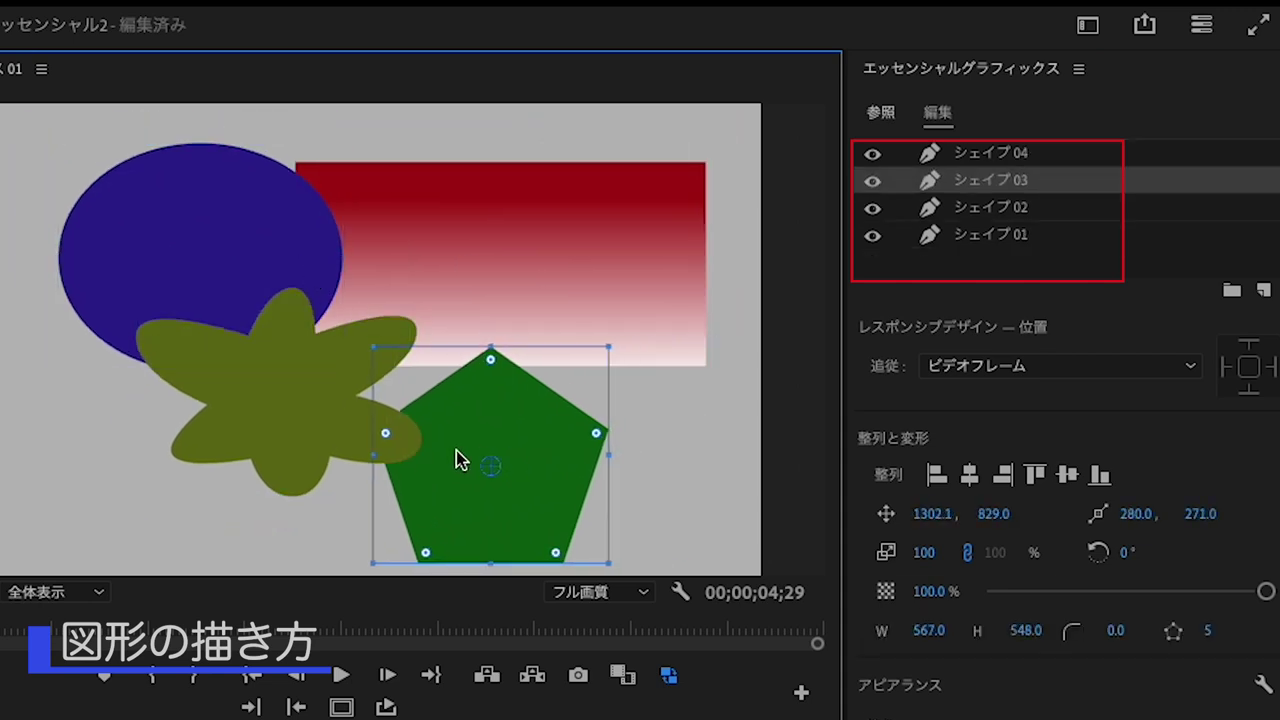
{"action": "left_click", "coordinate": [969, 236]}
{"action": "left_click", "coordinate": [975, 208]}
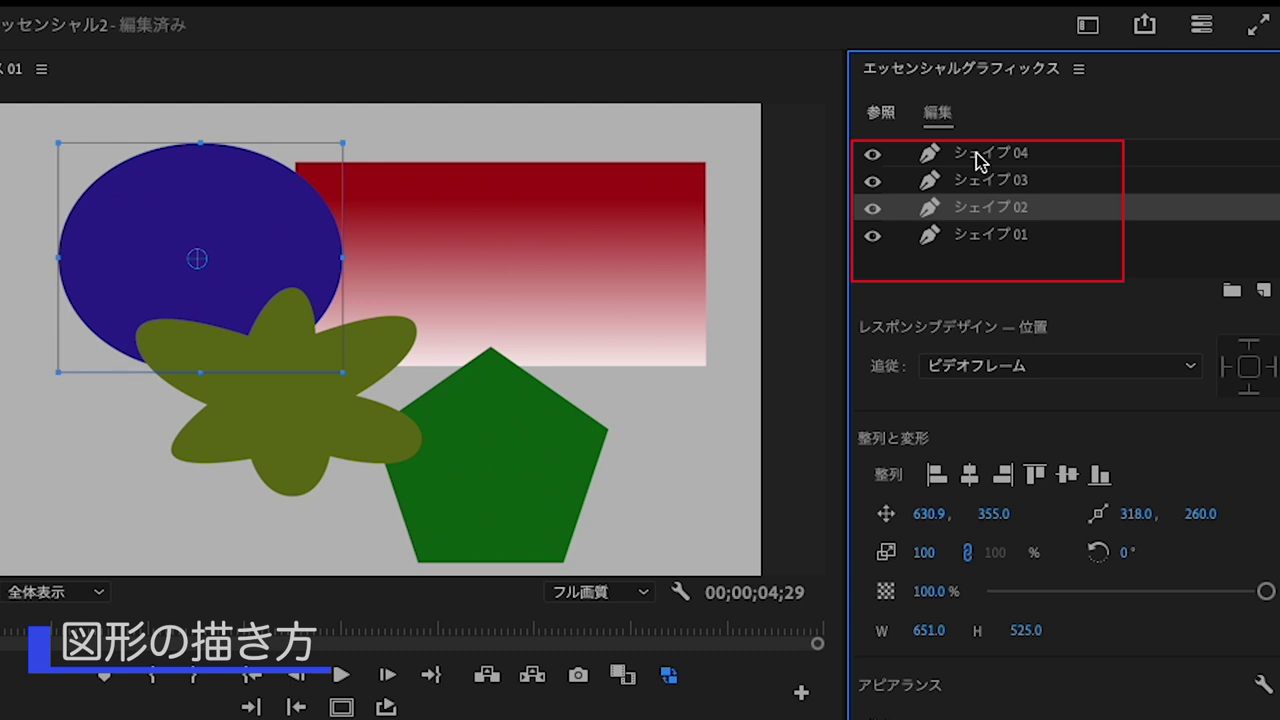
{"action": "left_click", "coordinate": [976, 156]}
{"action": "left_click", "coordinate": [993, 186]}
Step: Rename the pentagon layer 5角形 and the rectangle layer 長方形
{"action": "double_click", "coordinate": [993, 188]}
{"action": "type", "text": "5角形"}
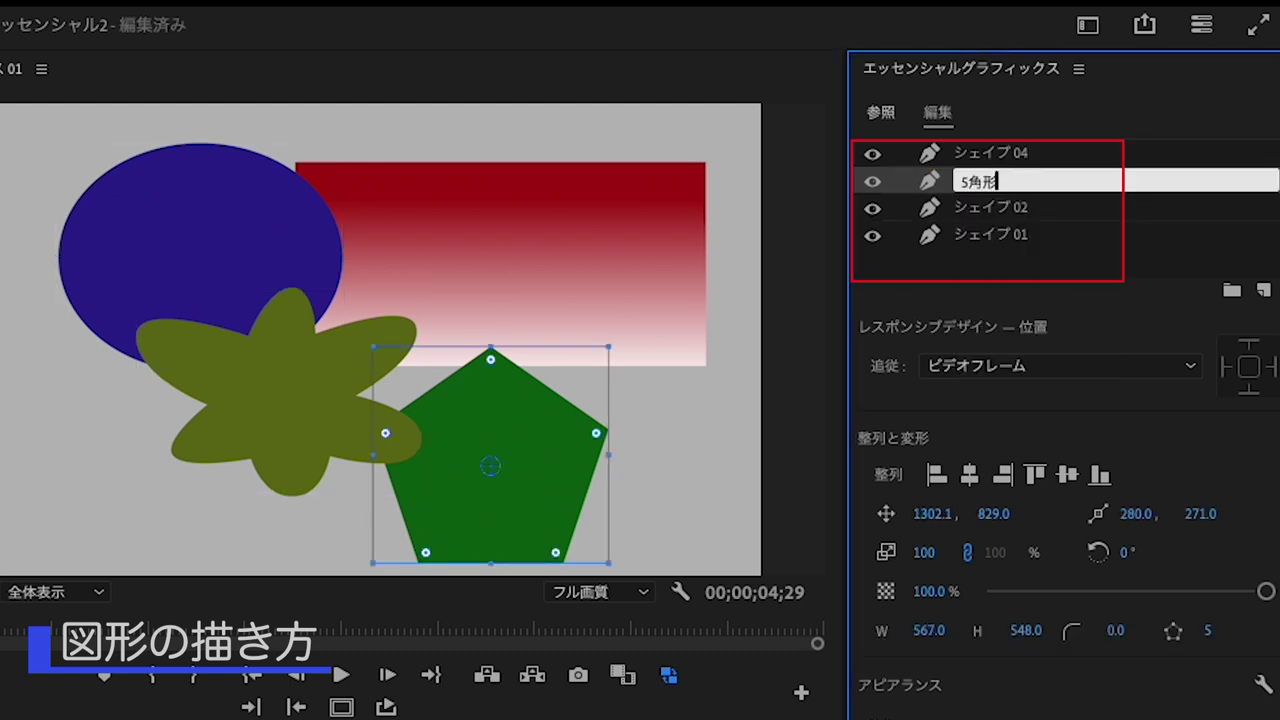
{"action": "left_click", "coordinate": [637, 229]}
{"action": "double_click", "coordinate": [985, 236]}
{"action": "type", "text": "ちょうほうk"}
{"action": "key", "text": "Return"}
Step: Rename the ellipse layer 楕円 and the flower layer 花形
{"action": "left_click", "coordinate": [191, 229]}
{"action": "double_click", "coordinate": [1028, 210]}
{"action": "type", "text": "だえん"}
{"action": "key", "text": "space"}
{"action": "key", "text": "Return"}
{"action": "double_click", "coordinate": [997, 153]}
{"action": "type", "text": "はながた"}
{"action": "key", "text": "space"}
{"action": "key", "text": "Return"}
Step: Restack the layers so 花形 sits at the bottom and 楕円 directly beneath 長方形
{"action": "left_click_drag", "start_coordinate": [971, 206], "coordinate": [975, 272]}
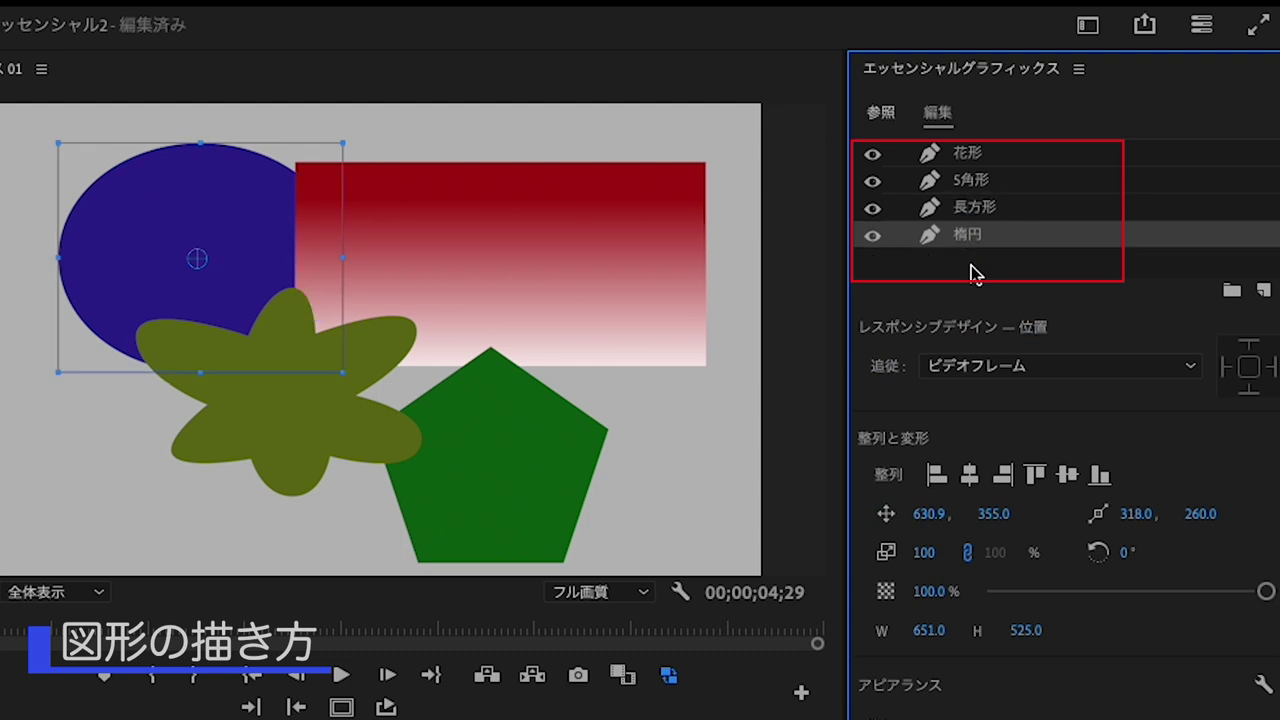
{"action": "left_click_drag", "start_coordinate": [978, 160], "coordinate": [973, 260]}
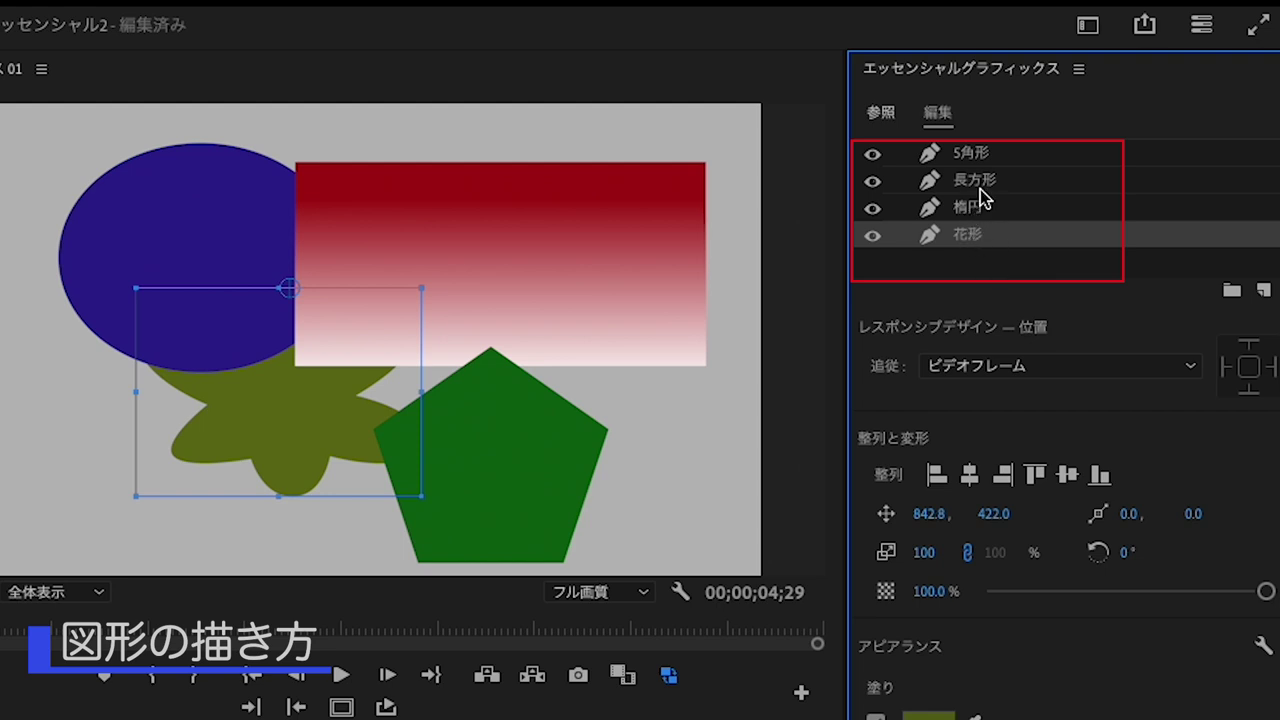
{"action": "left_click_drag", "start_coordinate": [974, 210], "coordinate": [971, 137]}
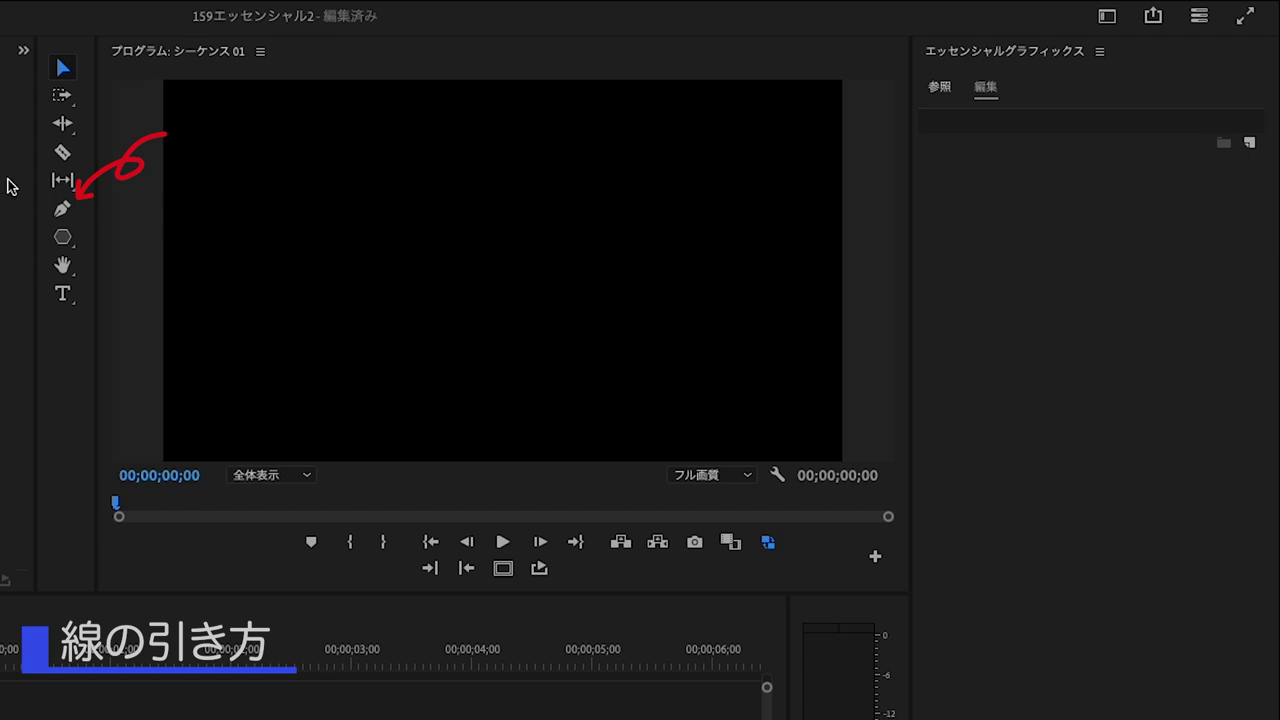
Step: Draw a two-point diagonal line at upper left with fill off and a white stroke about 19 wide
{"action": "left_click", "coordinate": [62, 208]}
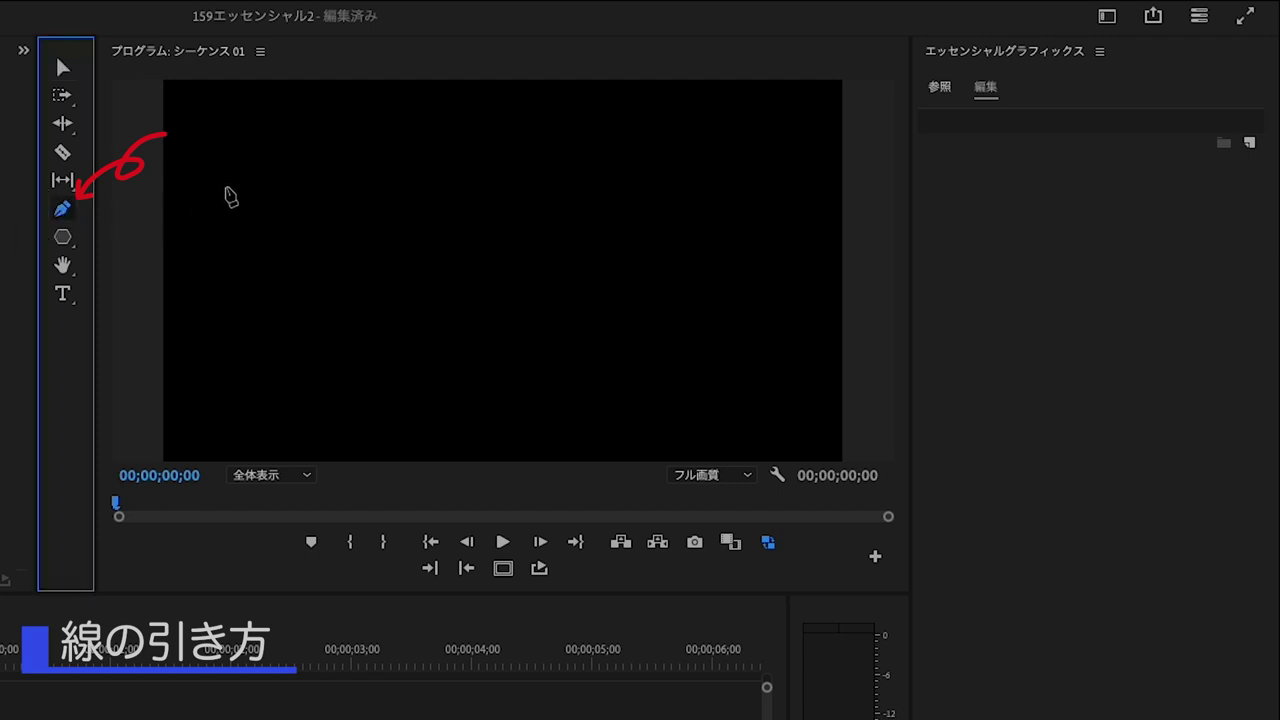
{"action": "left_click", "coordinate": [226, 190]}
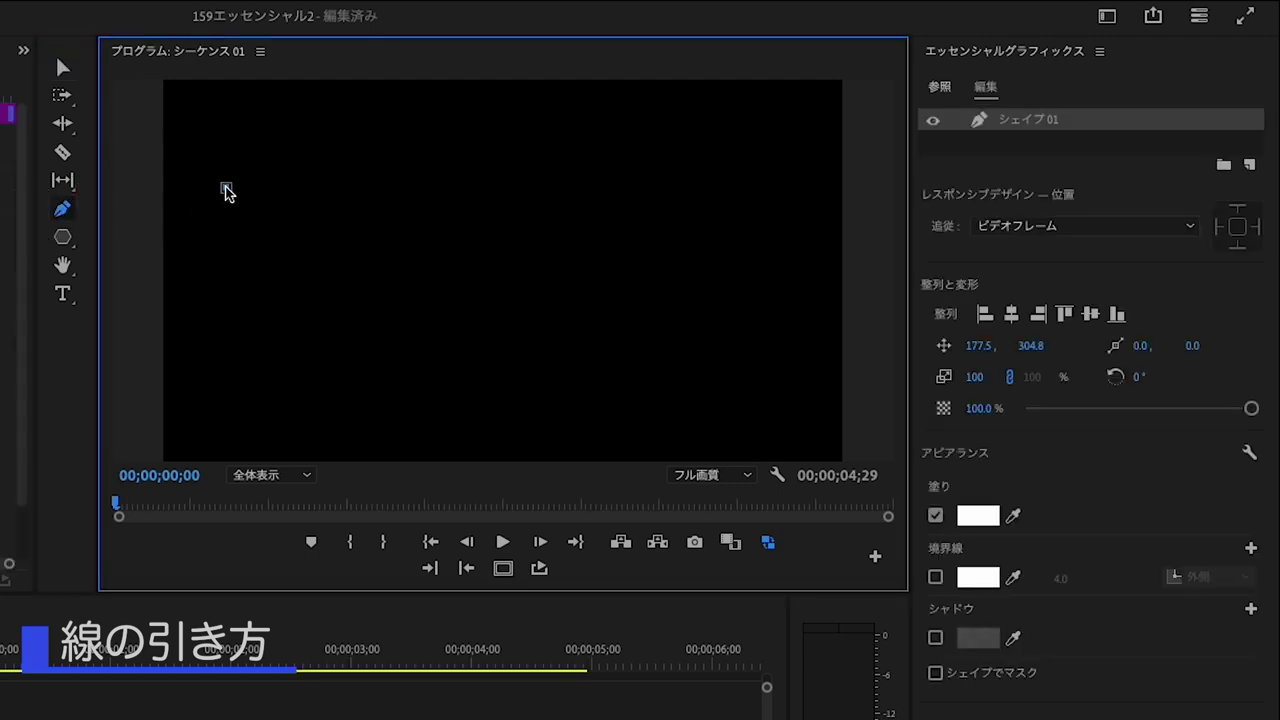
{"action": "left_click", "coordinate": [447, 140]}
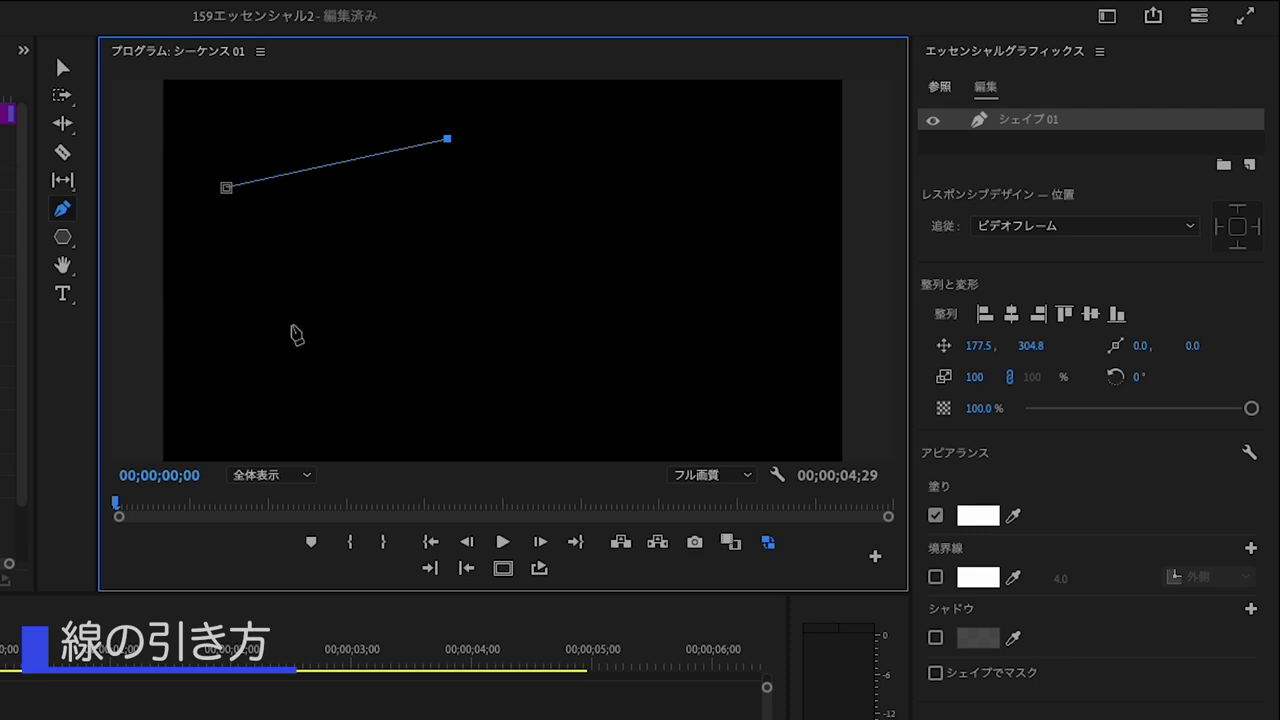
{"action": "left_click", "coordinate": [938, 517]}
{"action": "left_click", "coordinate": [936, 578]}
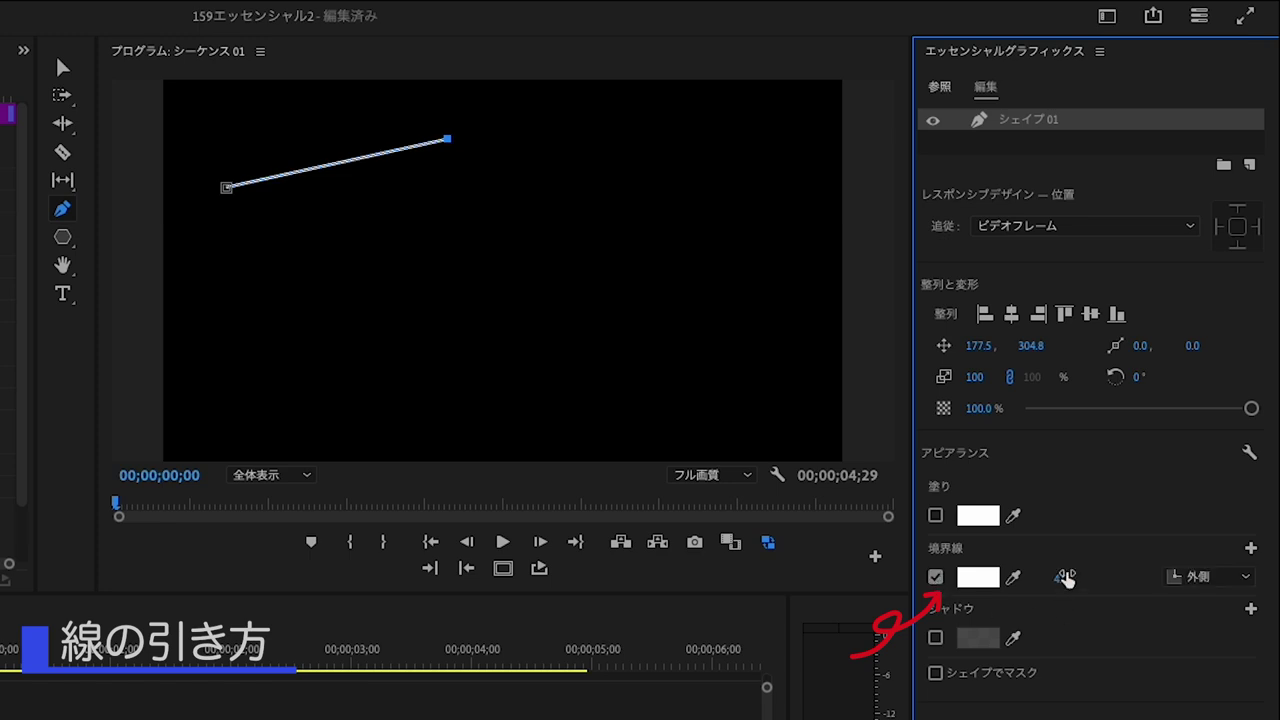
{"action": "mouse_move", "coordinate": [1060, 577]}
{"action": "left_mouse_down"}
{"action": "mouse_move", "coordinate": [1090, 577]}
{"action": "mouse_move", "coordinate": [1035, 577]}
{"action": "left_mouse_up"}
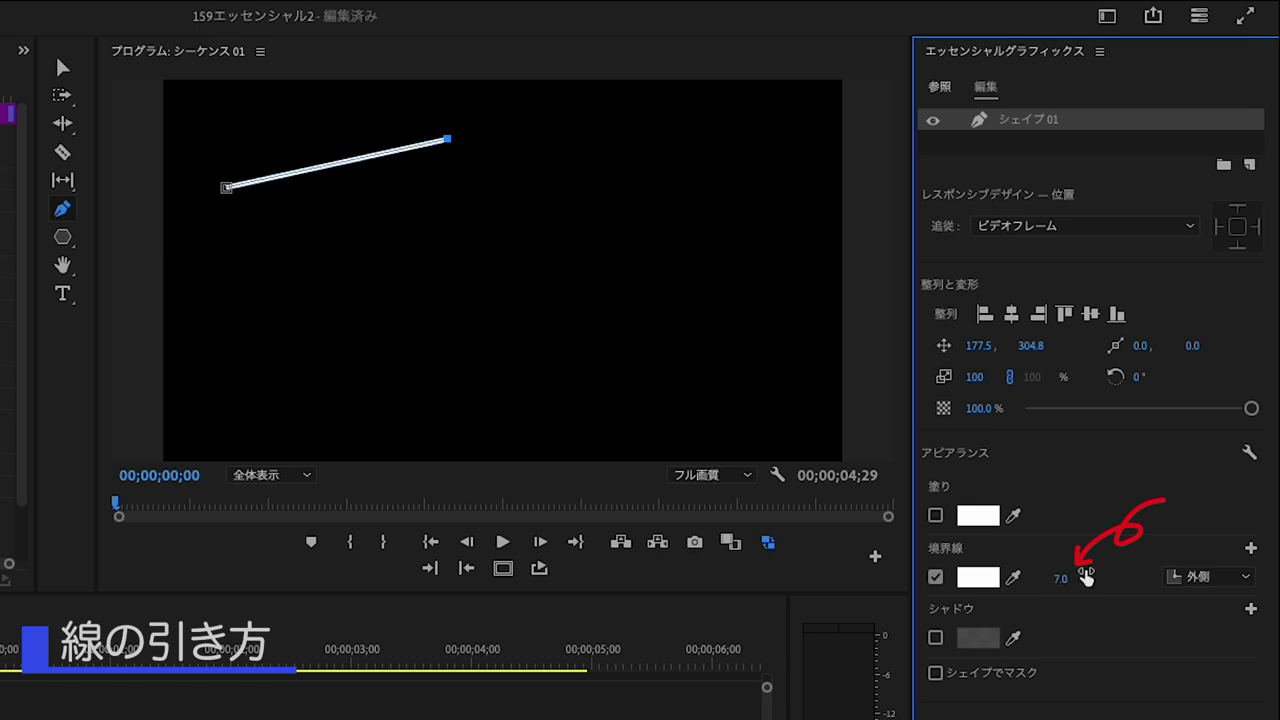
Step: Draw a horizontal line across the frame and a vertical line with a red stroke
{"action": "left_click", "coordinate": [205, 277]}
{"action": "left_click", "coordinate": [513, 275], "text": "shift"}
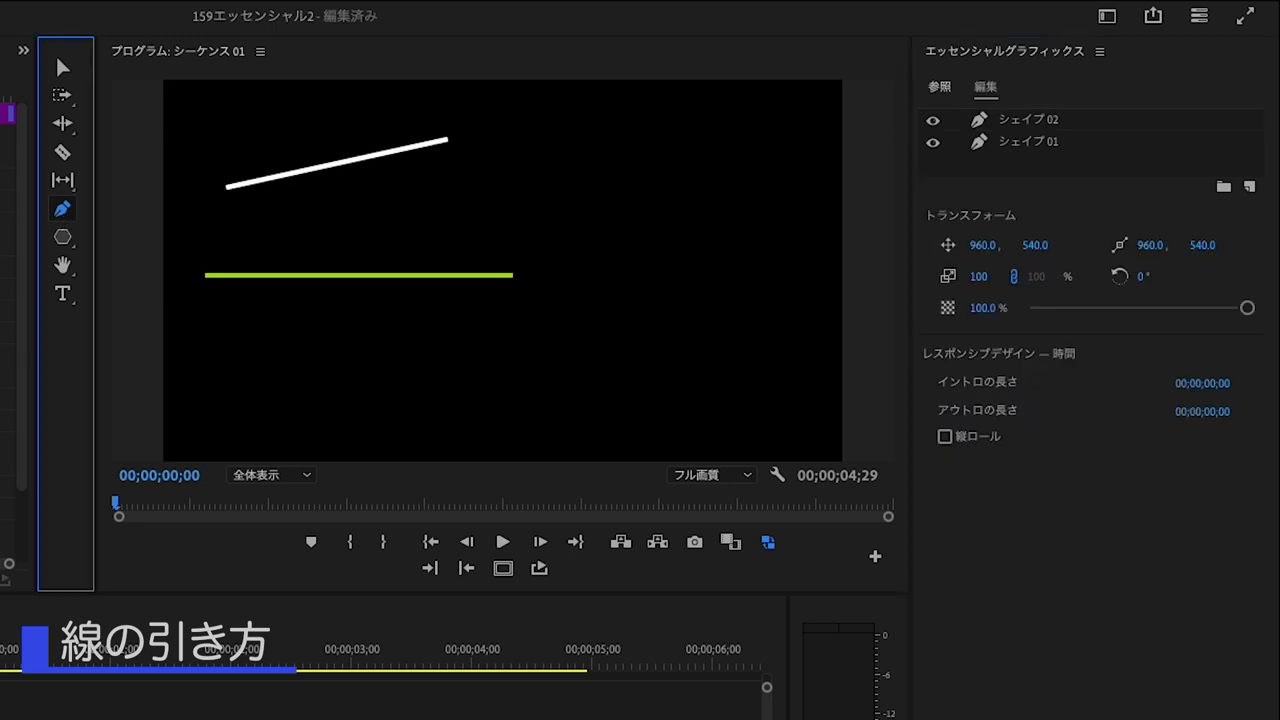
{"action": "left_click", "coordinate": [551, 123]}
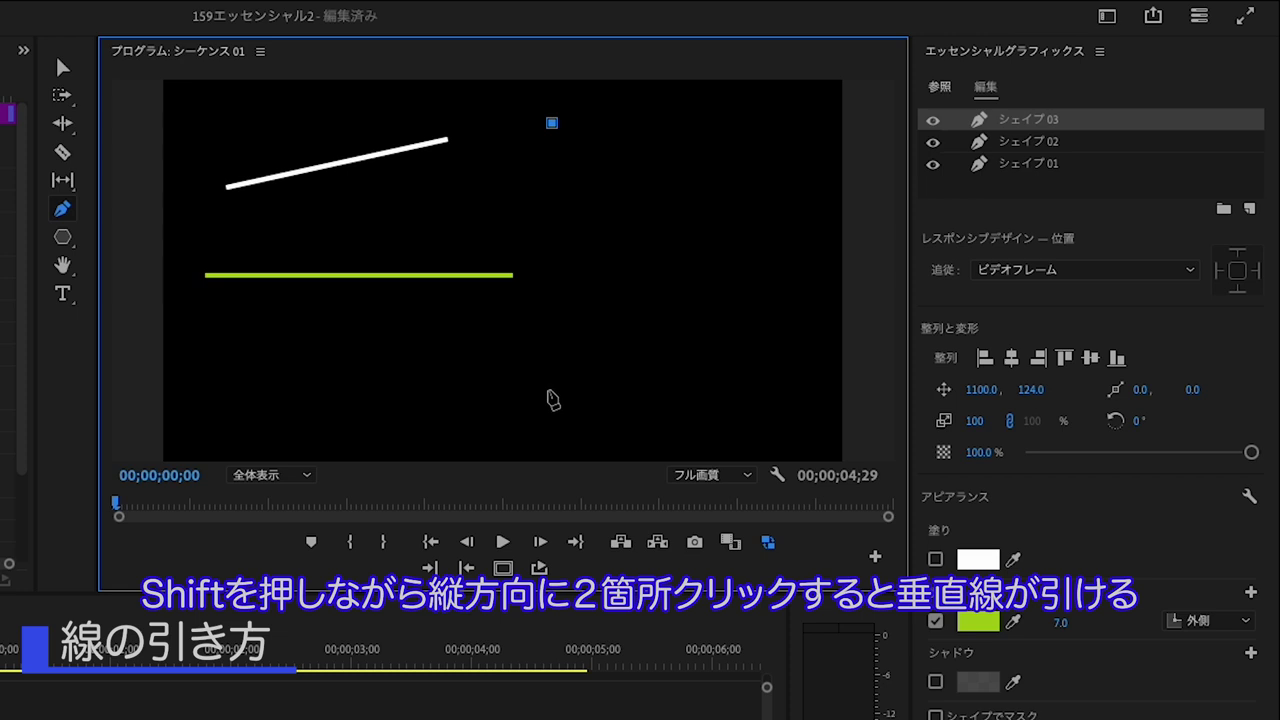
{"action": "left_click", "coordinate": [551, 400], "text": "shift"}
{"action": "left_click", "coordinate": [978, 621]}
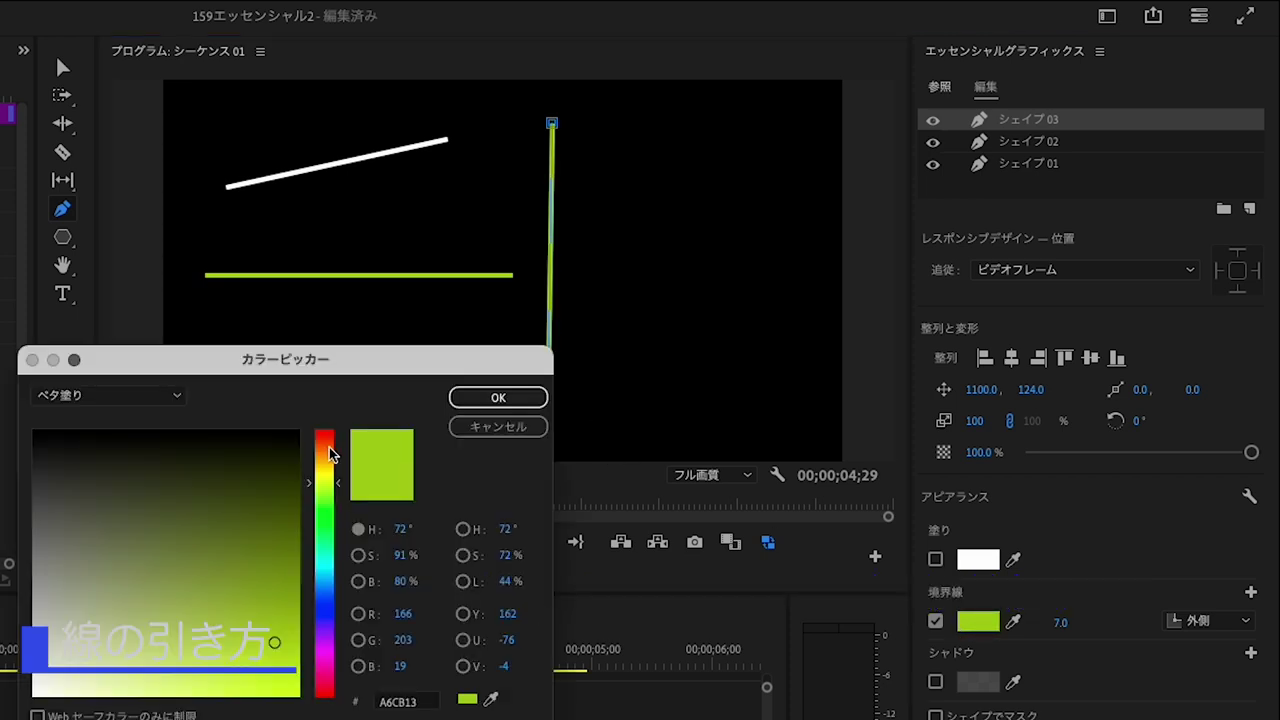
{"action": "left_click_drag", "start_coordinate": [330, 453], "coordinate": [333, 430]}
{"action": "left_click", "coordinate": [522, 400]}
Step: Draw a rectangle right of the red line with no fill and a red outline
{"action": "left_click", "coordinate": [62, 67]}
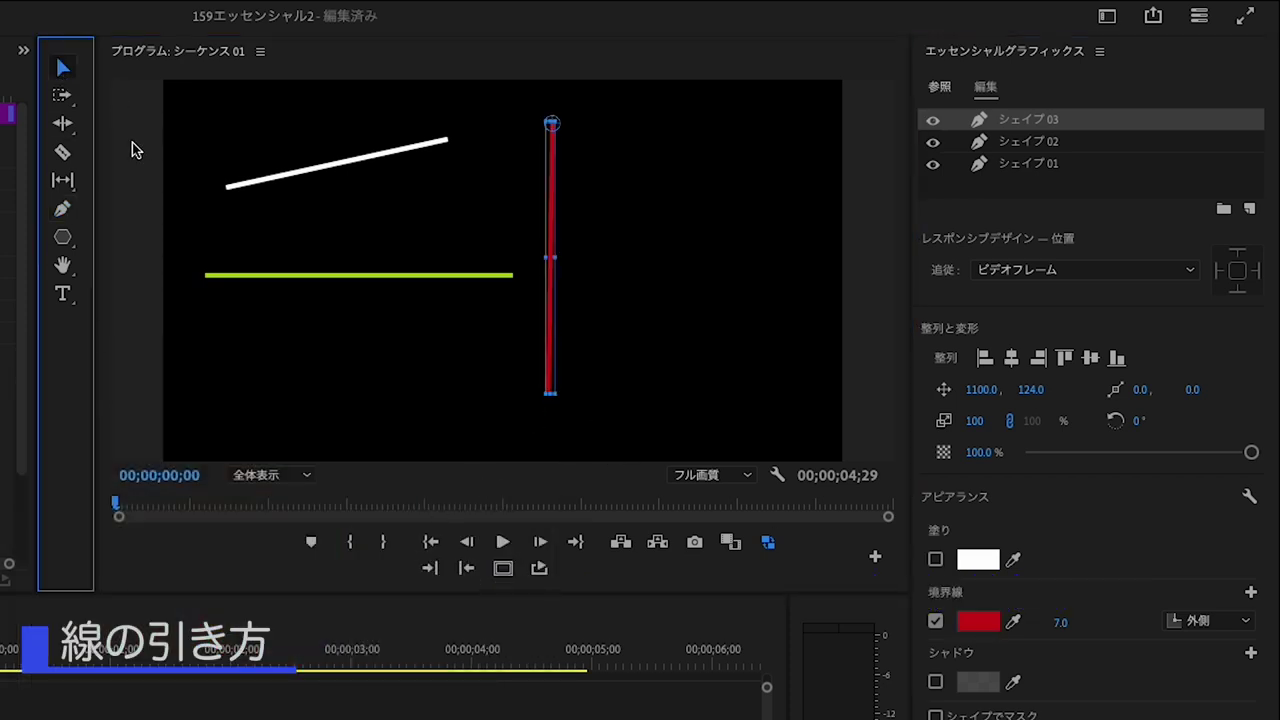
{"action": "left_click_drag", "start_coordinate": [62, 237], "coordinate": [110, 235]}
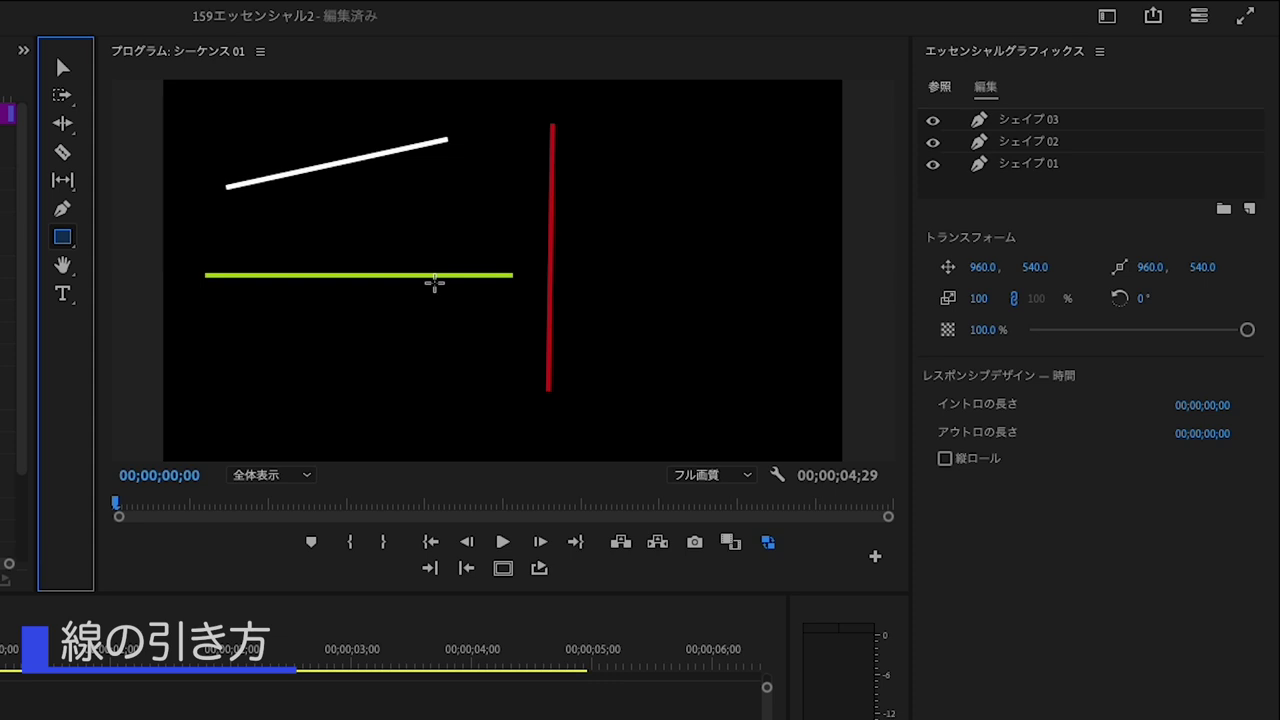
{"action": "left_click_drag", "start_coordinate": [597, 185], "coordinate": [817, 364]}
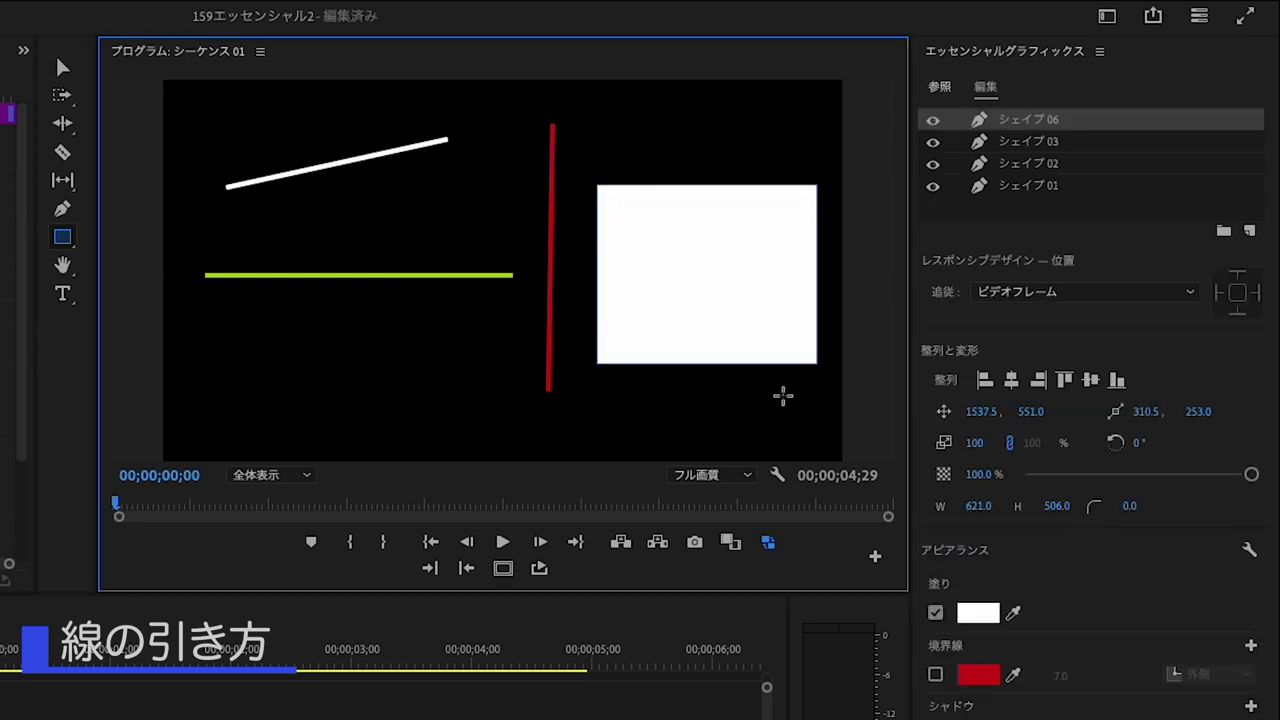
{"action": "left_click", "coordinate": [936, 613]}
{"action": "left_click", "coordinate": [936, 677]}
{"action": "left_click", "coordinate": [975, 675]}
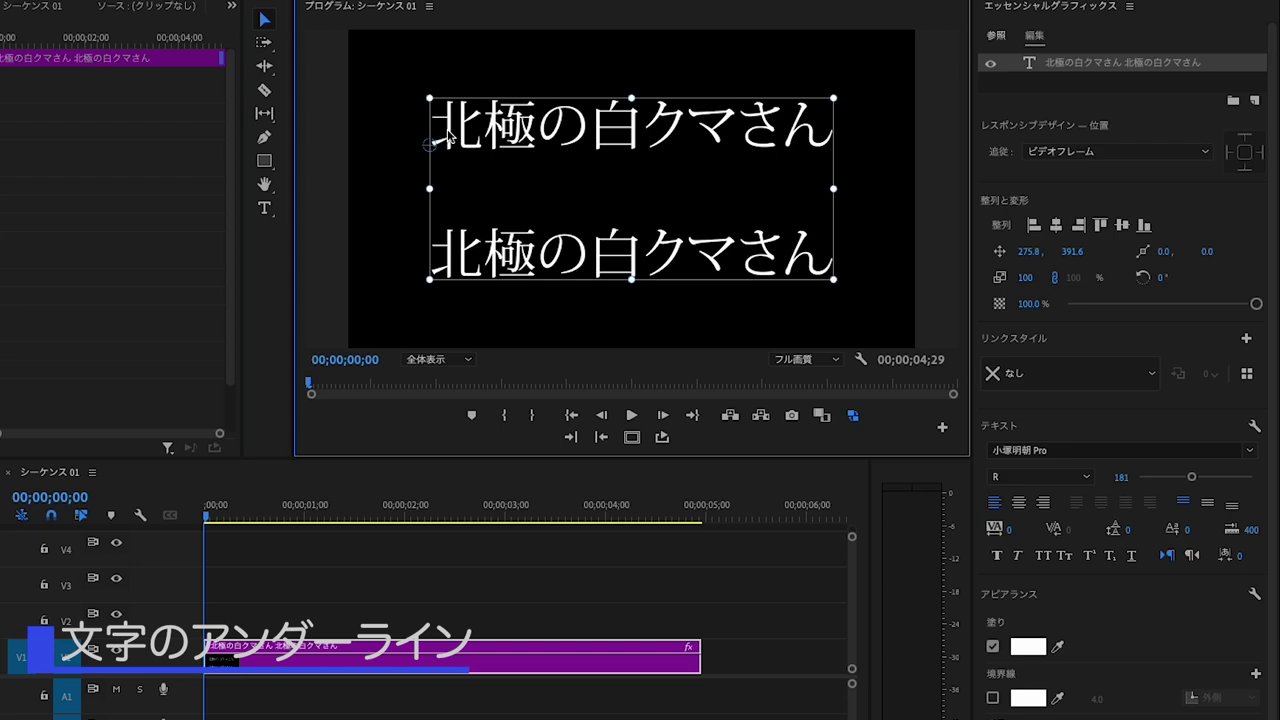
Step: Position the green bar just under the second text line with its layer below the text
{"action": "left_click", "coordinate": [264, 207]}
{"action": "left_click_drag", "start_coordinate": [434, 140], "coordinate": [820, 148]}
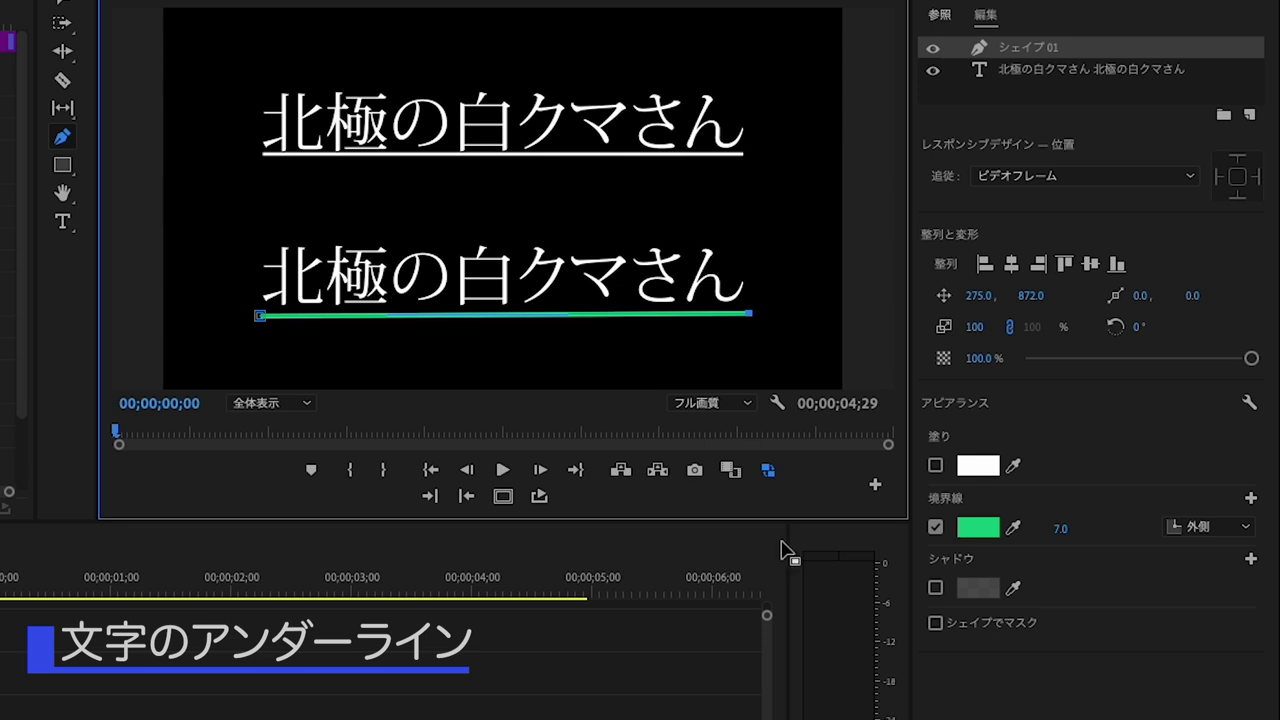
{"action": "left_click", "coordinate": [62, 4]}
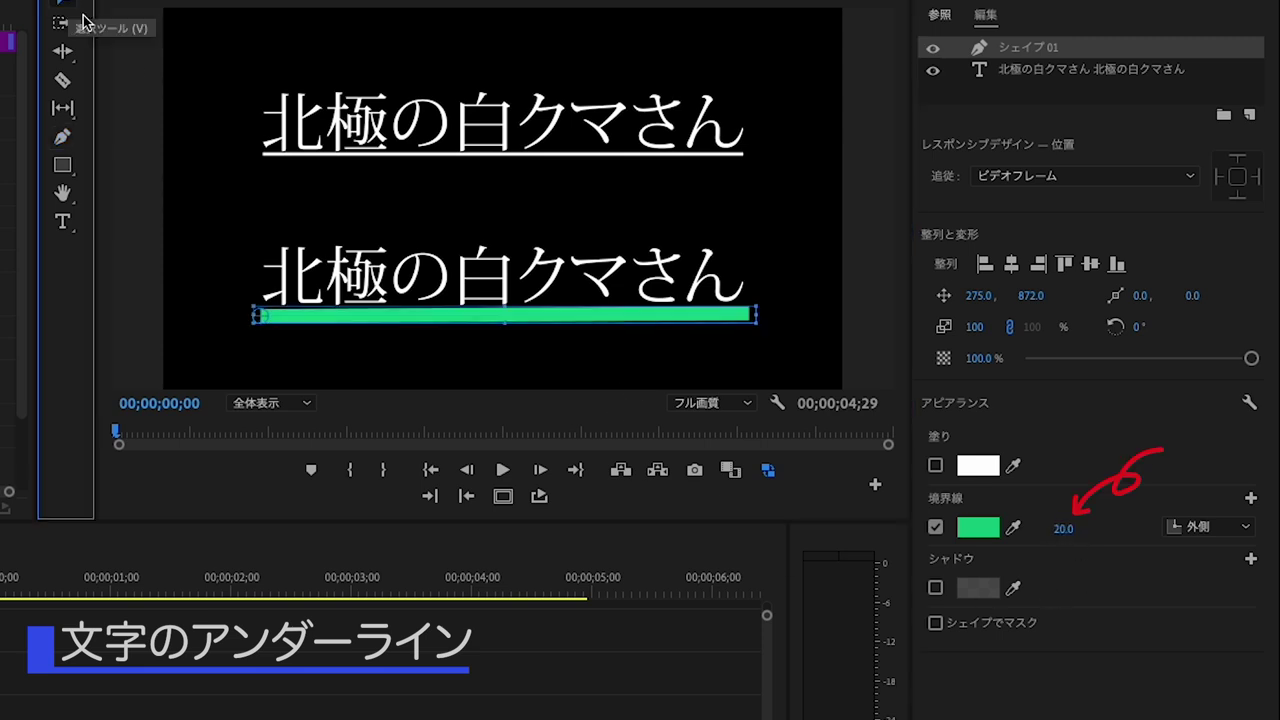
{"action": "left_click_drag", "start_coordinate": [597, 320], "coordinate": [597, 313]}
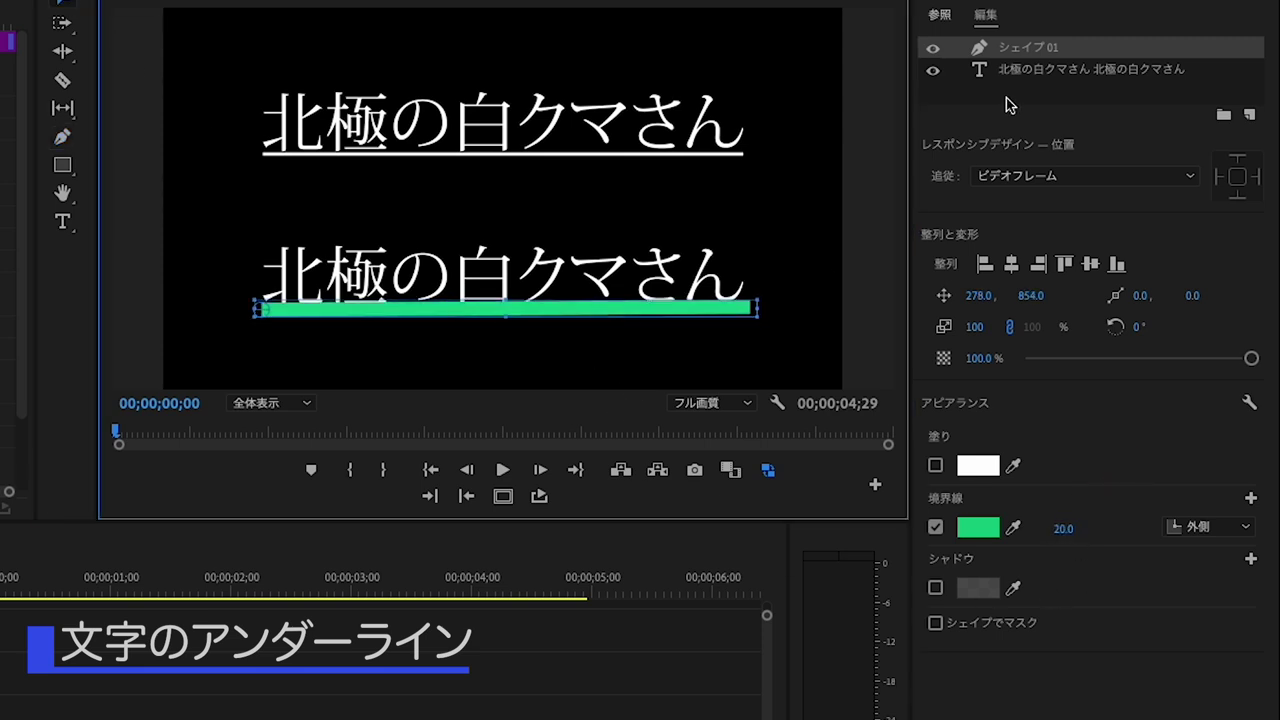
{"action": "left_click_drag", "start_coordinate": [1020, 50], "coordinate": [1040, 112]}
{"action": "left_click_drag", "start_coordinate": [649, 312], "coordinate": [647, 311]}
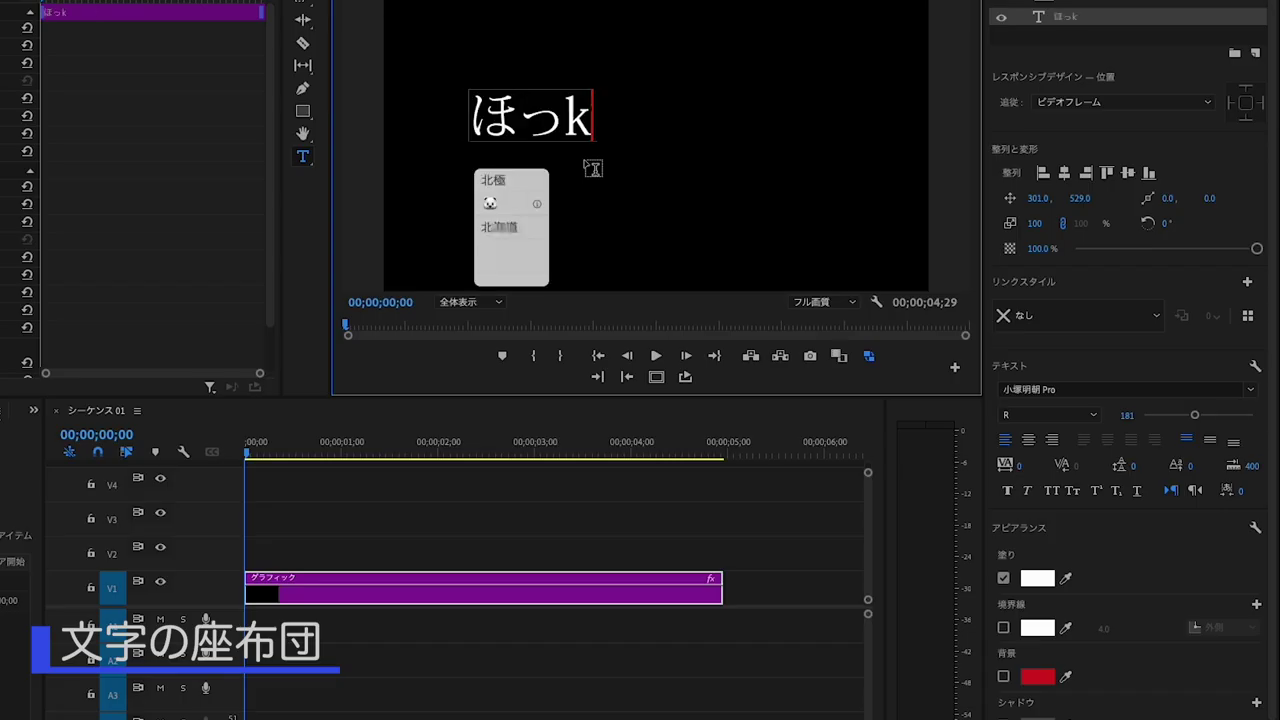
Step: Type the title 北極の白クマさん and centre it horizontally and vertically in the frame
{"action": "type", "text": "北極のしろくま"}
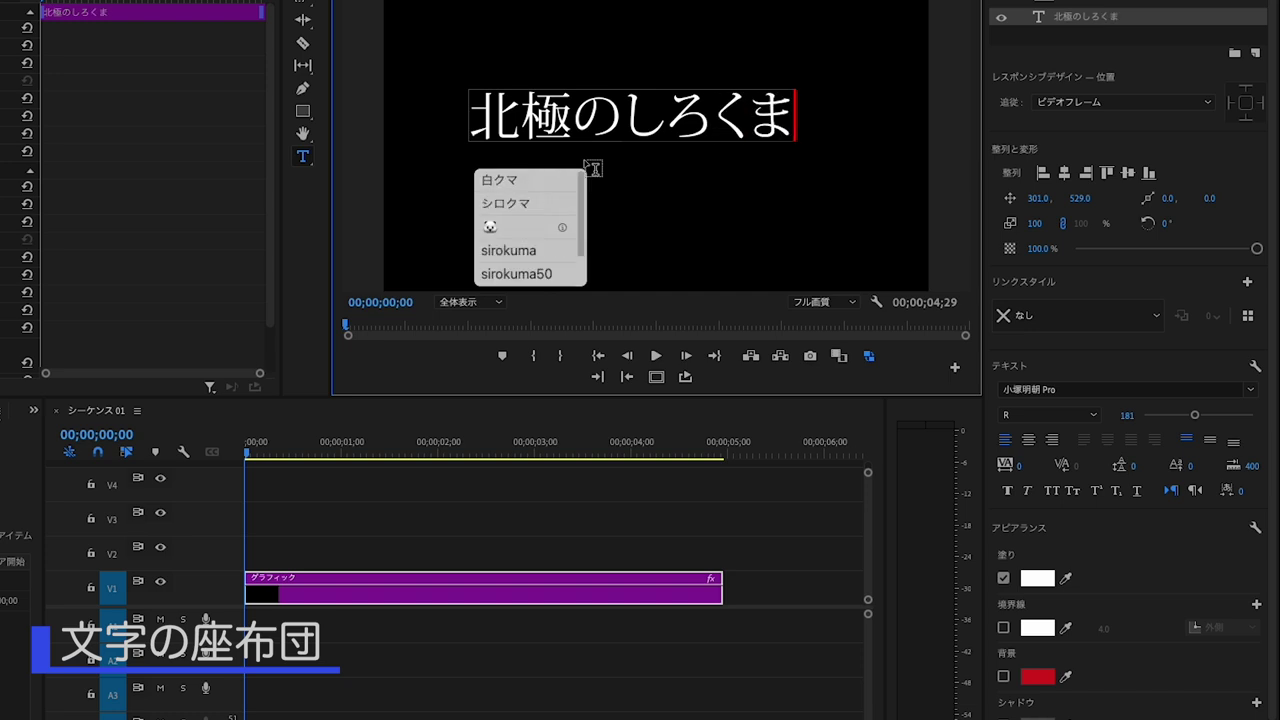
{"action": "type", "text": "白クマさん"}
{"action": "key", "text": "Return"}
{"action": "left_click", "coordinate": [1065, 174]}
{"action": "left_click", "coordinate": [1128, 173]}
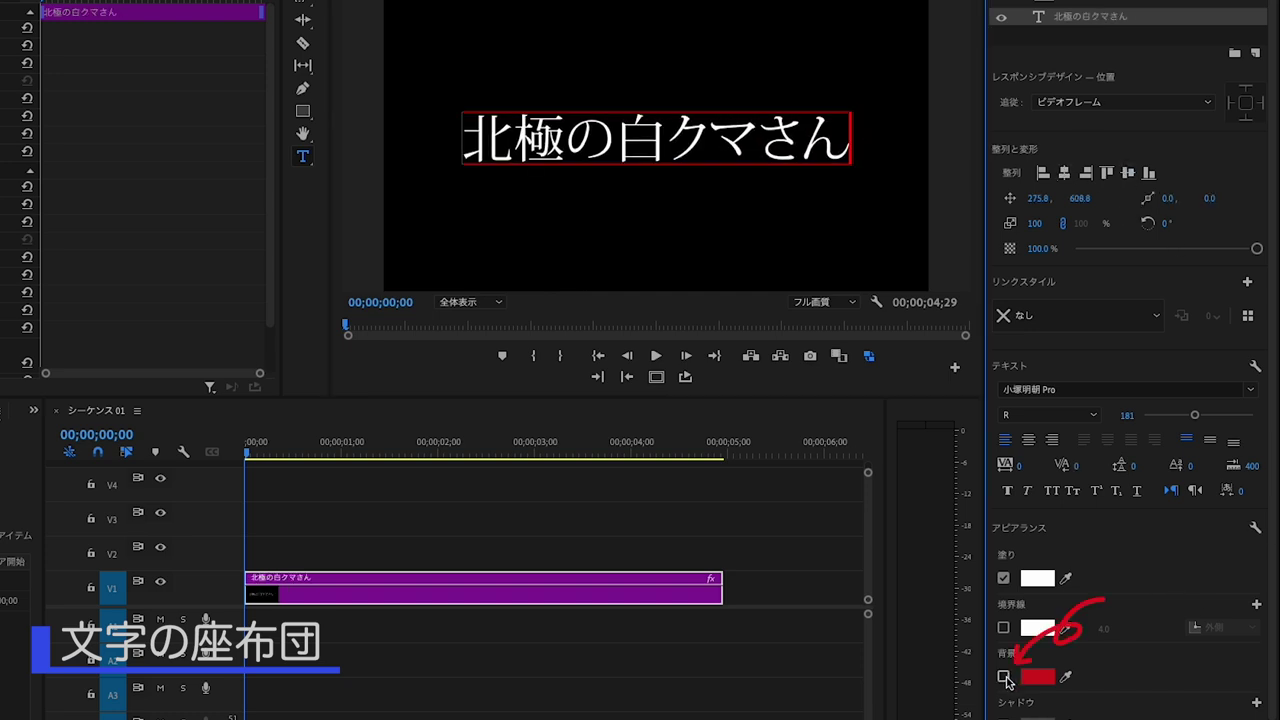
Step: Try a red background box on the title, then undo it and deselect the title
{"action": "left_click", "coordinate": [1004, 677]}
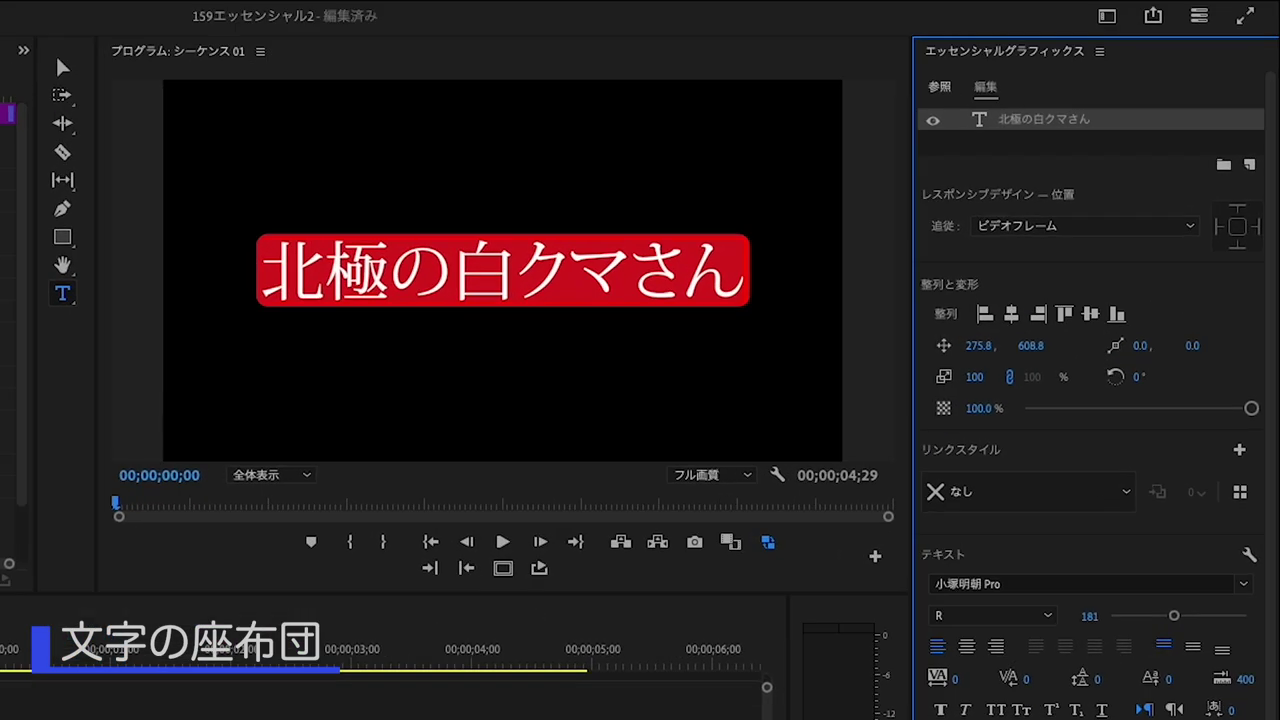
{"action": "key", "text": "ctrl+z"}
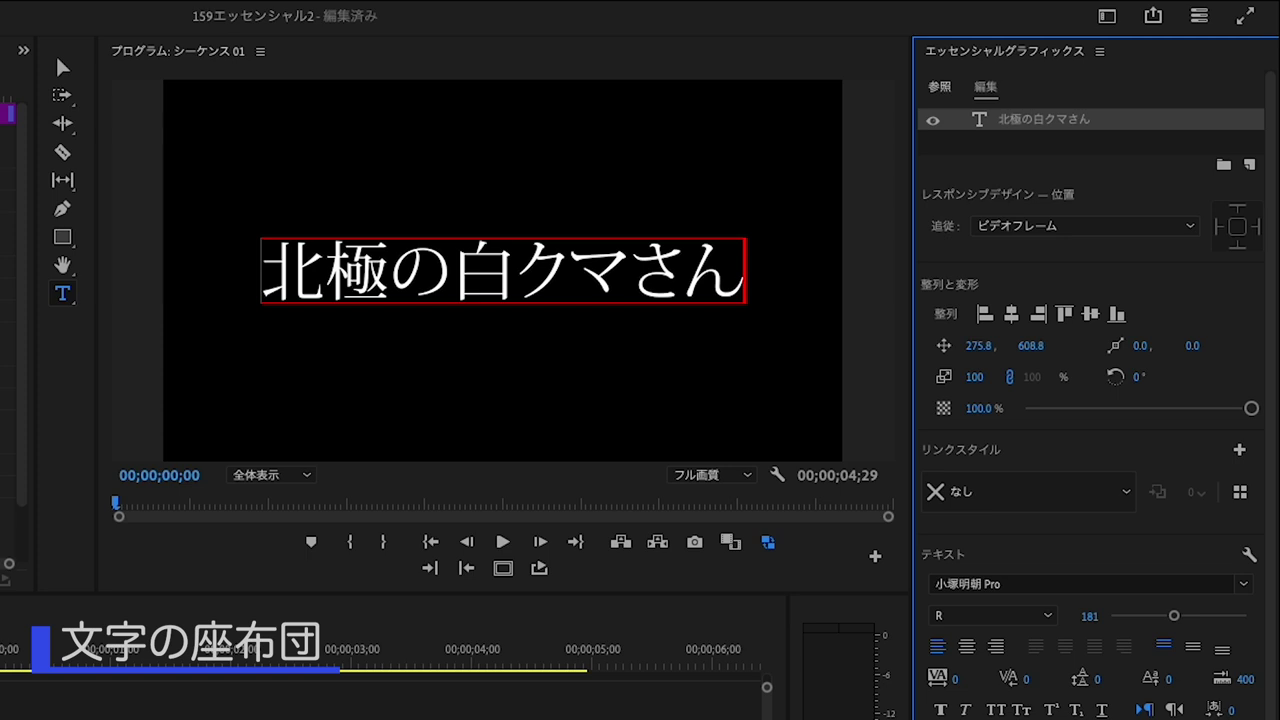
{"action": "left_click", "coordinate": [65, 68]}
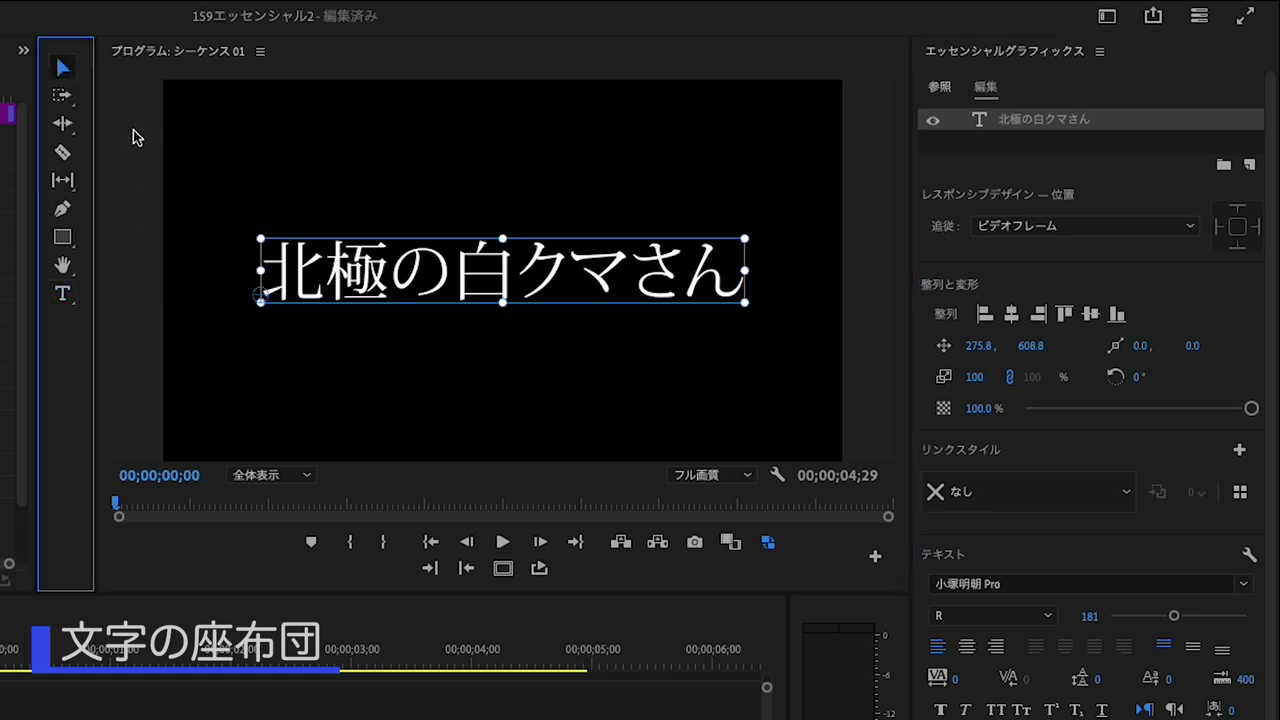
{"action": "left_click", "coordinate": [134, 131]}
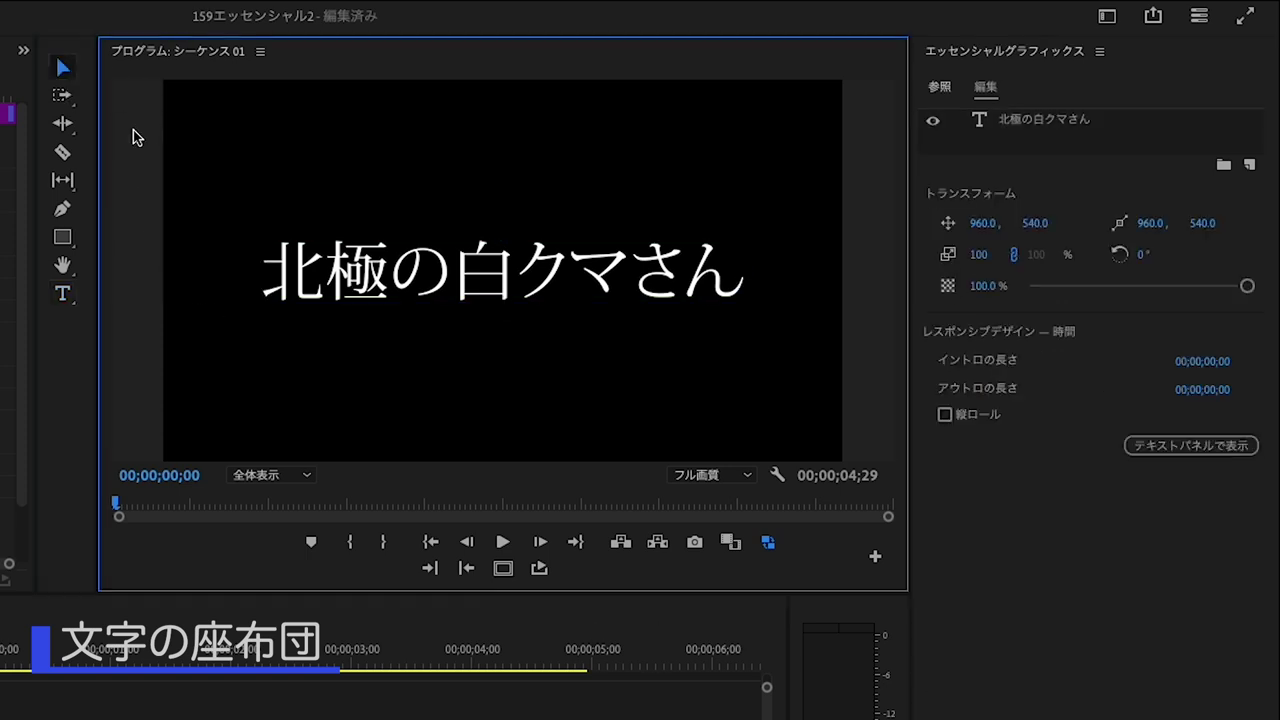
Step: Draw a rectangle over the title's lower part and fill it deep blue #180CB2
{"action": "left_click", "coordinate": [62, 238]}
{"action": "left_click_drag", "start_coordinate": [231, 292], "coordinate": [767, 398]}
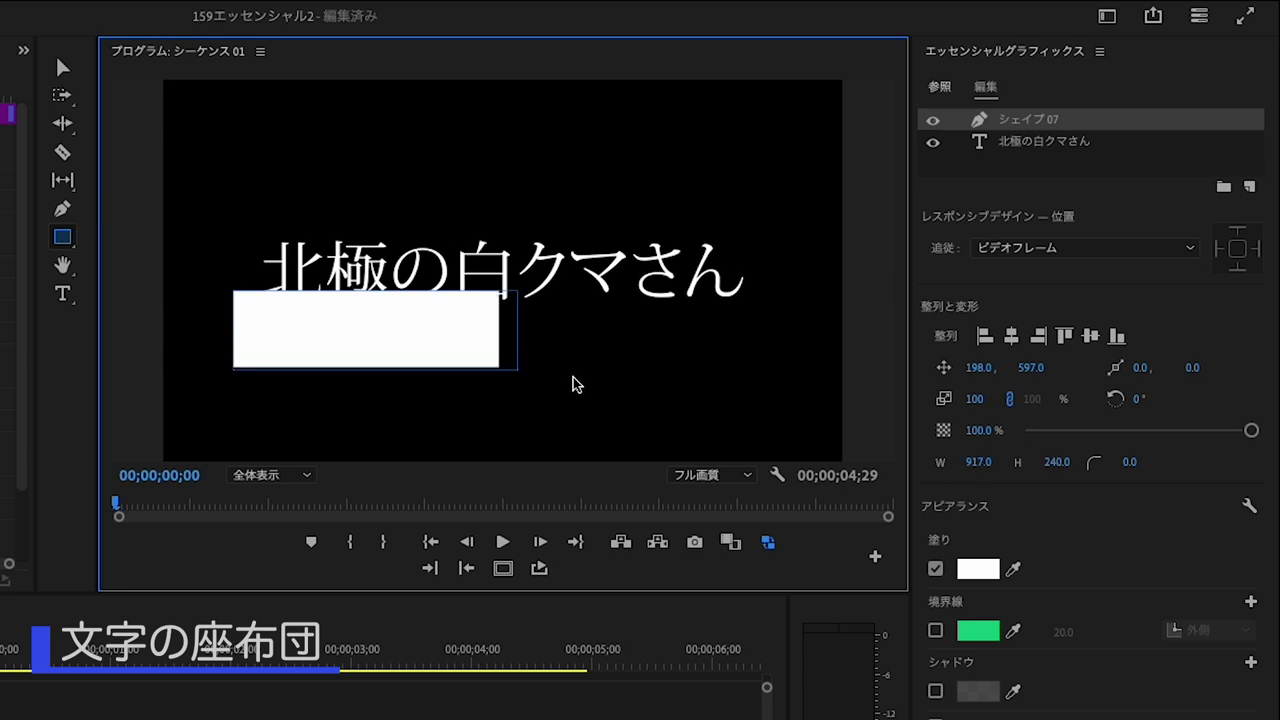
{"action": "left_click", "coordinate": [978, 568]}
{"action": "left_click", "coordinate": [325, 610]}
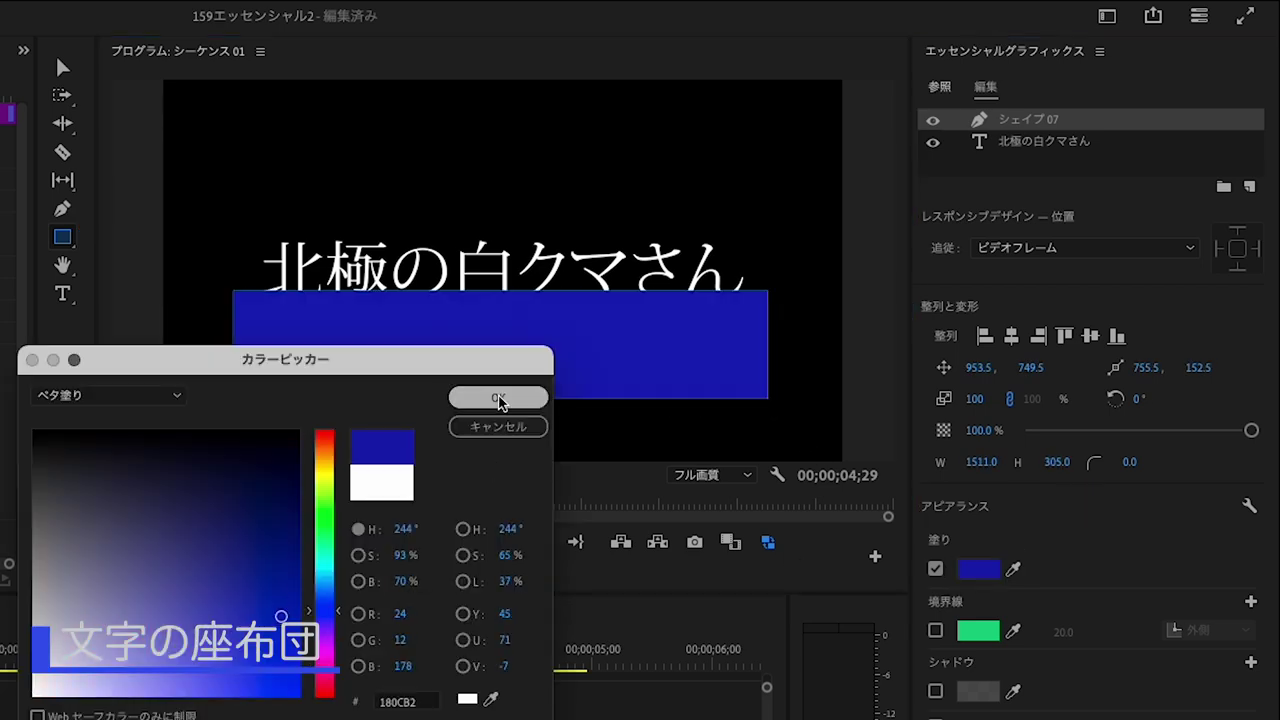
{"action": "left_click", "coordinate": [499, 399]}
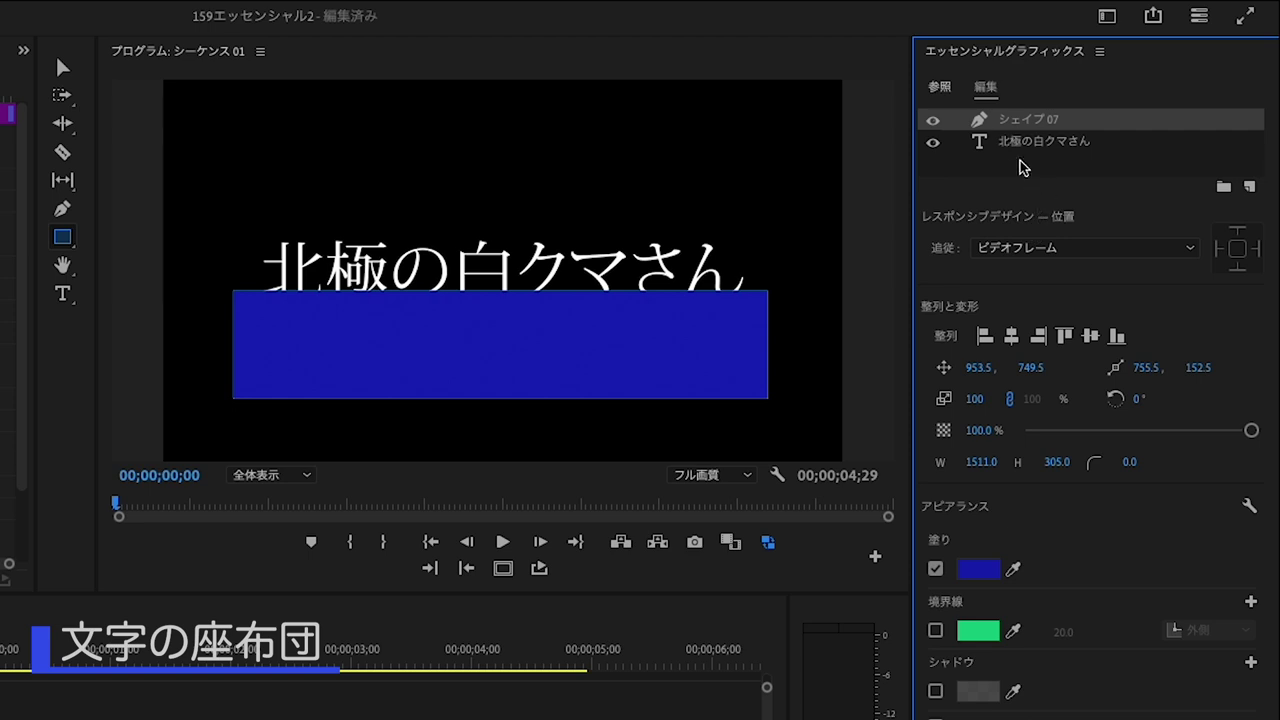
Step: Move the blue rectangle's layer beneath the text and slide it up behind the title
{"action": "left_click_drag", "start_coordinate": [1010, 122], "coordinate": [1004, 152]}
{"action": "left_click", "coordinate": [63, 68]}
{"action": "left_click_drag", "start_coordinate": [614, 382], "coordinate": [614, 313]}
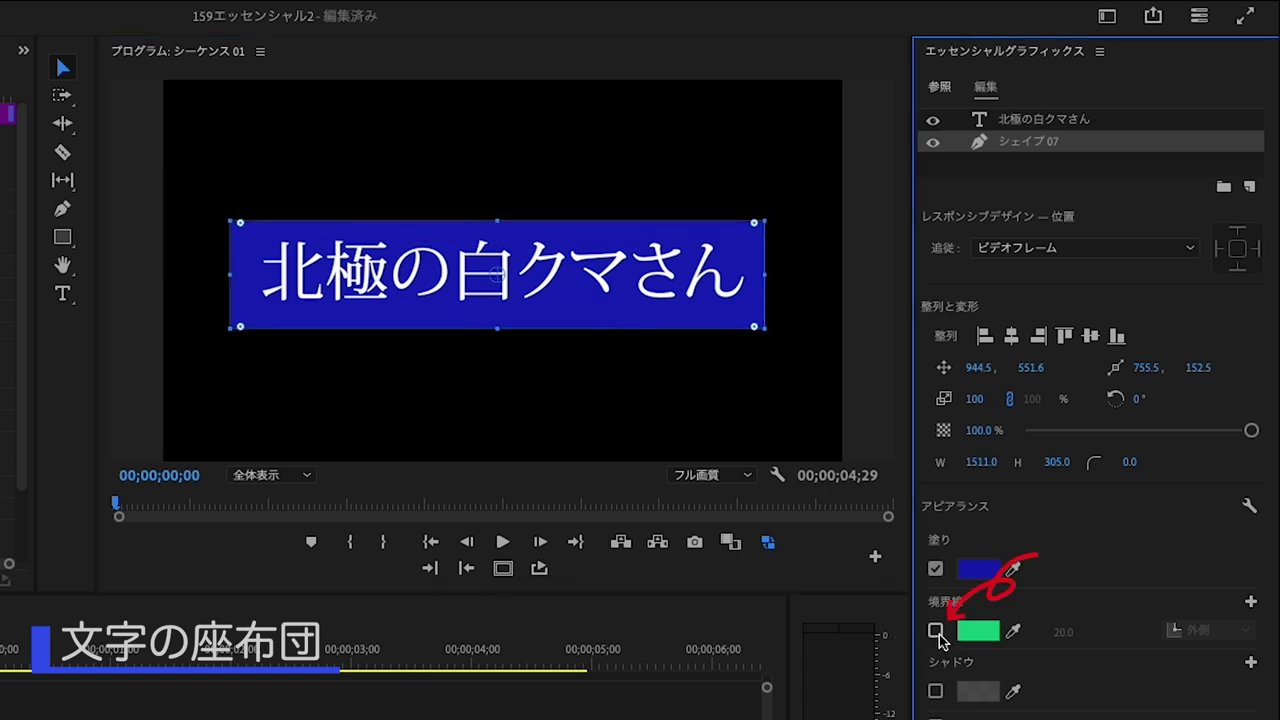
Step: Add a near-white outline to the blue banner rectangle
{"action": "left_click", "coordinate": [935, 631]}
{"action": "left_click", "coordinate": [977, 638]}
{"action": "left_click", "coordinate": [40, 435]}
{"action": "left_click", "coordinate": [498, 397]}
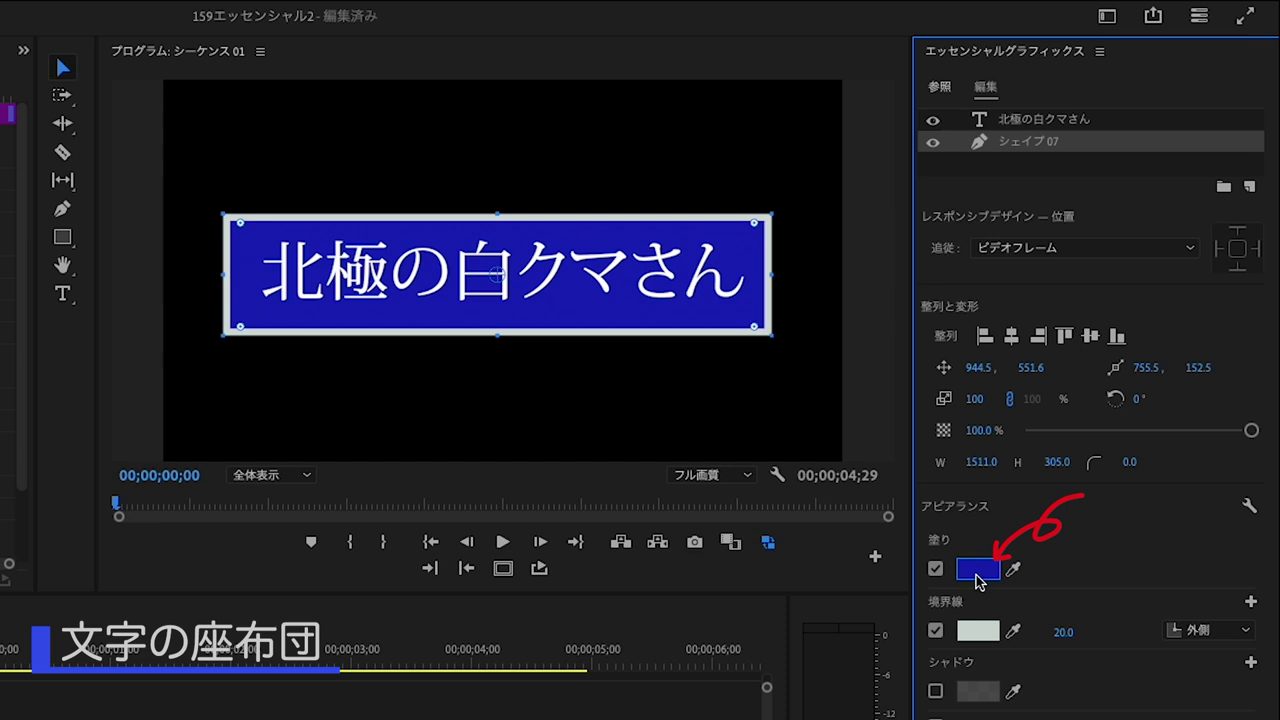
Step: Change the banner fill to a top-to-bottom linear gradient ending in greyish blue
{"action": "left_click", "coordinate": [978, 568]}
{"action": "left_click", "coordinate": [128, 400]}
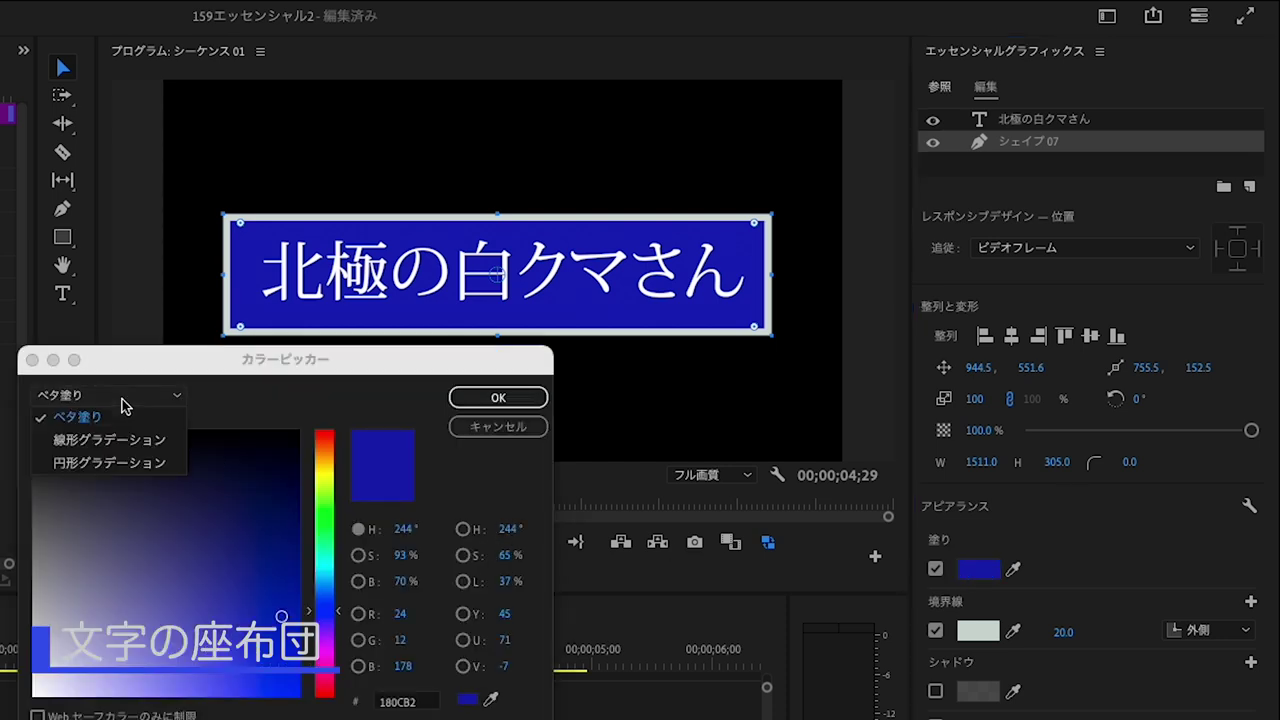
{"action": "left_click", "coordinate": [128, 441]}
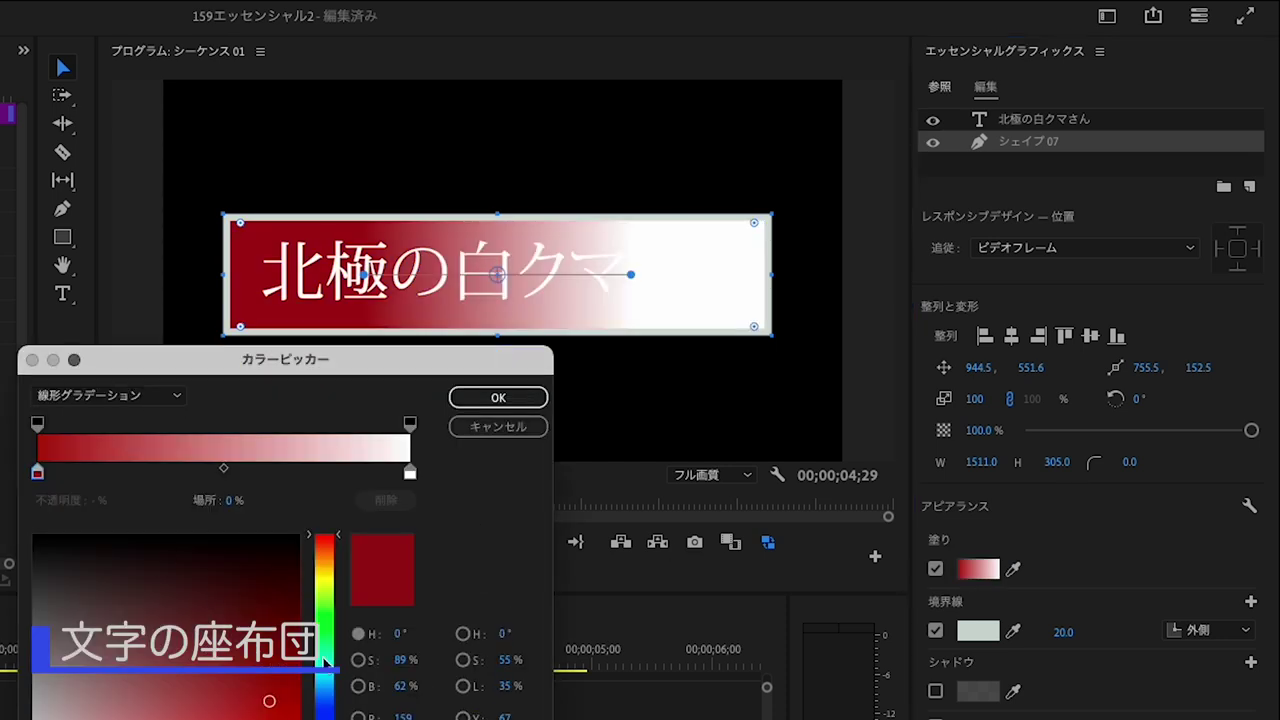
{"action": "left_click", "coordinate": [324, 710]}
{"action": "left_click", "coordinate": [136, 679]}
{"action": "left_click", "coordinate": [498, 397]}
{"action": "left_click_drag", "start_coordinate": [630, 273], "coordinate": [364, 367]}
{"action": "mouse_move", "coordinate": [365, 273]}
{"action": "left_mouse_down"}
{"action": "mouse_move", "coordinate": [362, 205]}
{"action": "mouse_move", "coordinate": [362, 232]}
{"action": "left_mouse_up"}
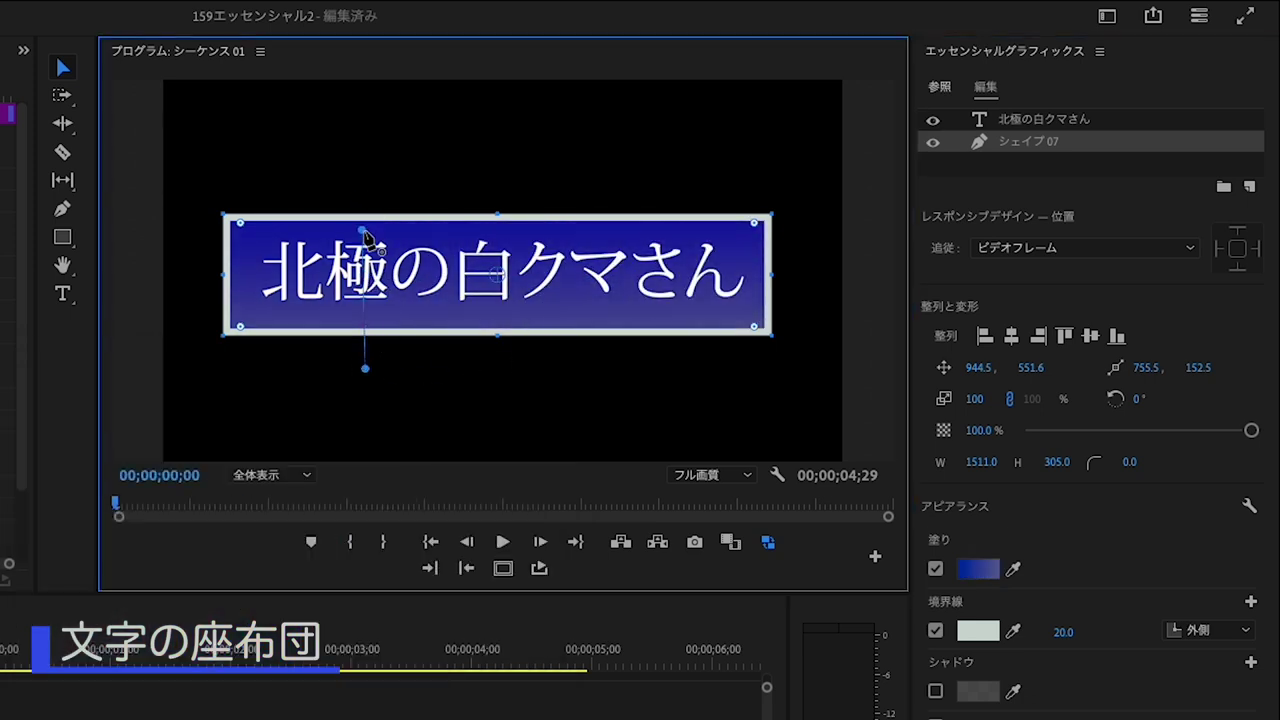
{"action": "left_click_drag", "start_coordinate": [365, 368], "coordinate": [364, 322]}
{"action": "left_click", "coordinate": [381, 358]}
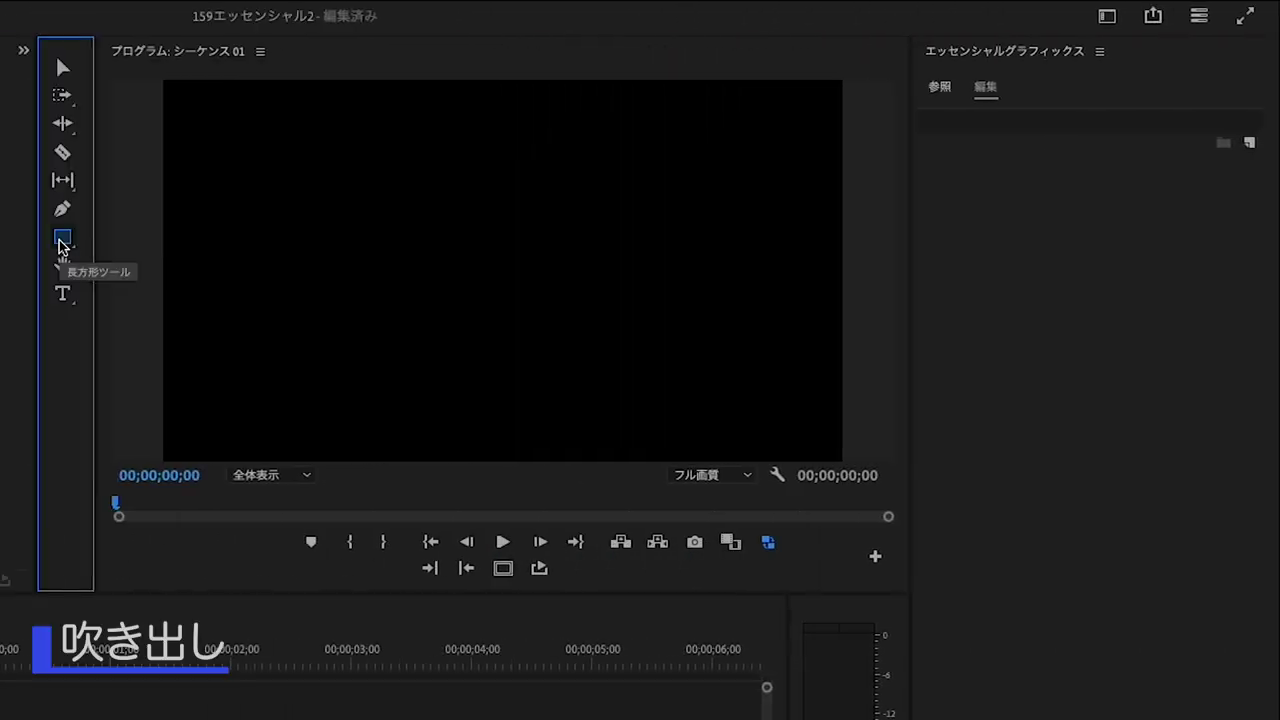
{"action": "left_click", "coordinate": [62, 237]}
Step: Draw a large grey ellipse and a triangular tail, moving the tail onto its lower right edge
{"action": "left_click", "coordinate": [143, 257]}
{"action": "left_click_drag", "start_coordinate": [344, 158], "coordinate": [680, 393]}
{"action": "left_click", "coordinate": [63, 67]}
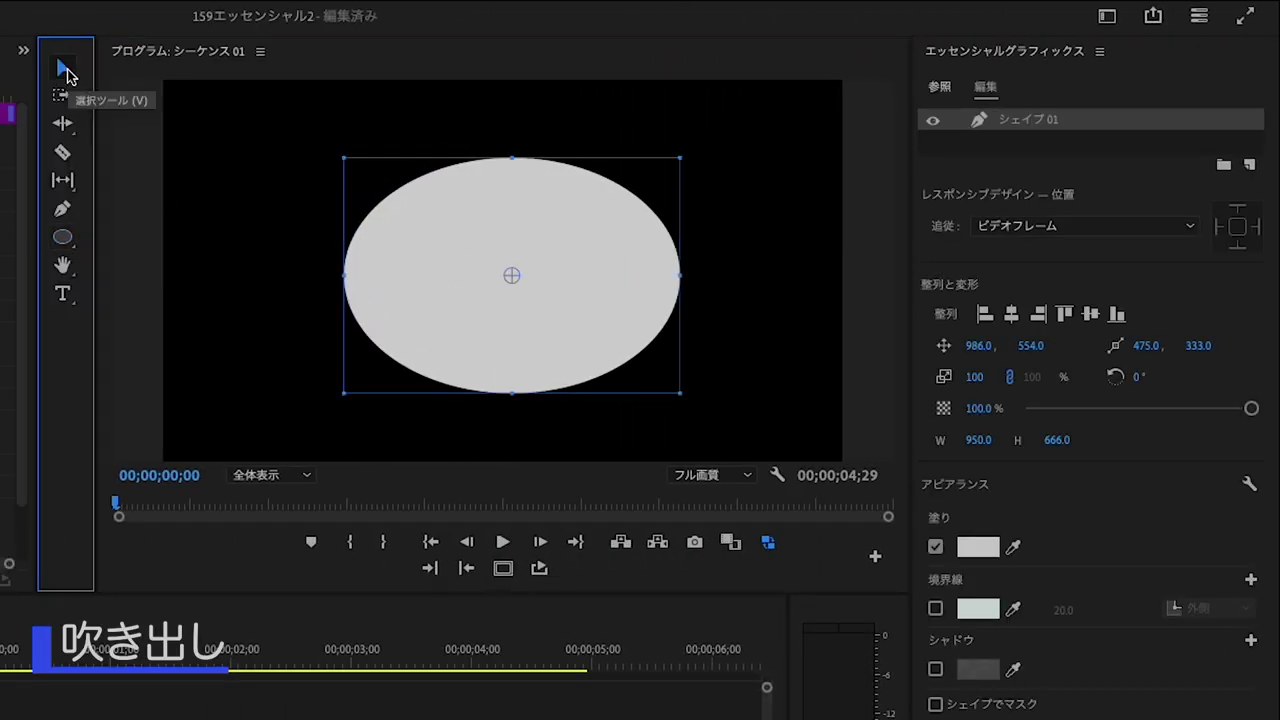
{"action": "left_click", "coordinate": [63, 210]}
{"action": "left_click_drag", "start_coordinate": [697, 383], "coordinate": [760, 428]}
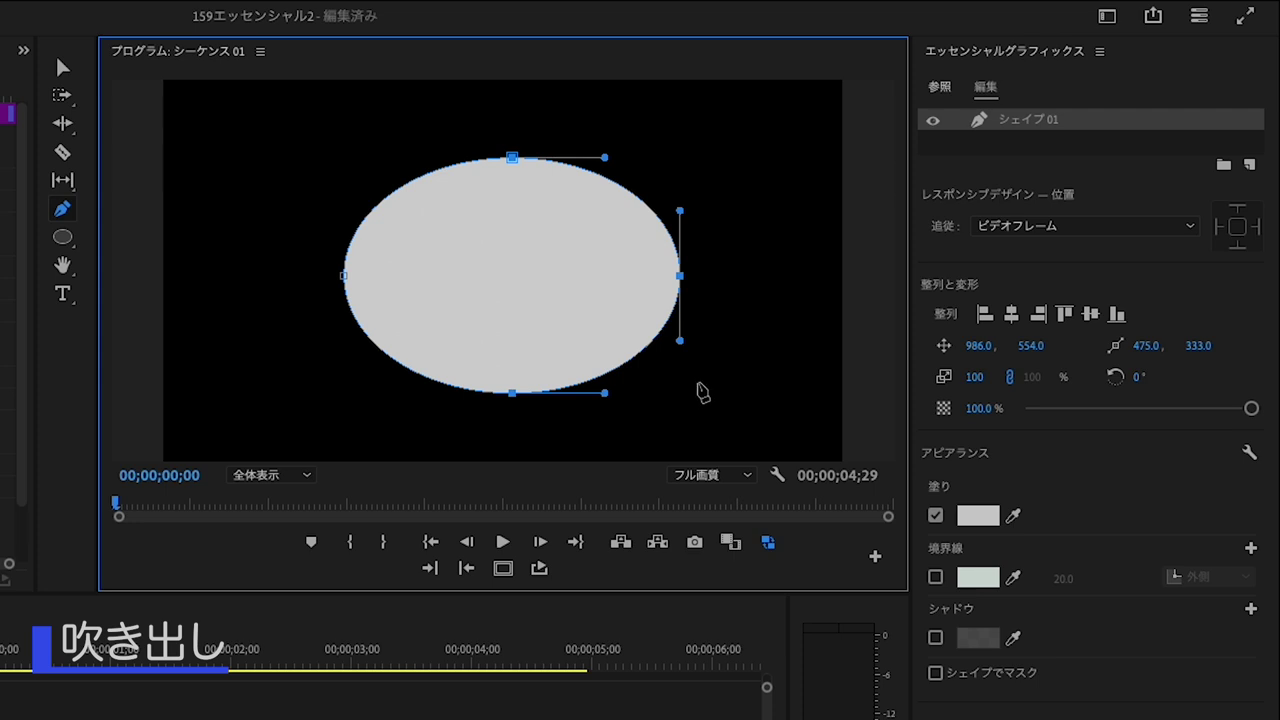
{"action": "left_click", "coordinate": [660, 420]}
{"action": "left_click", "coordinate": [63, 67]}
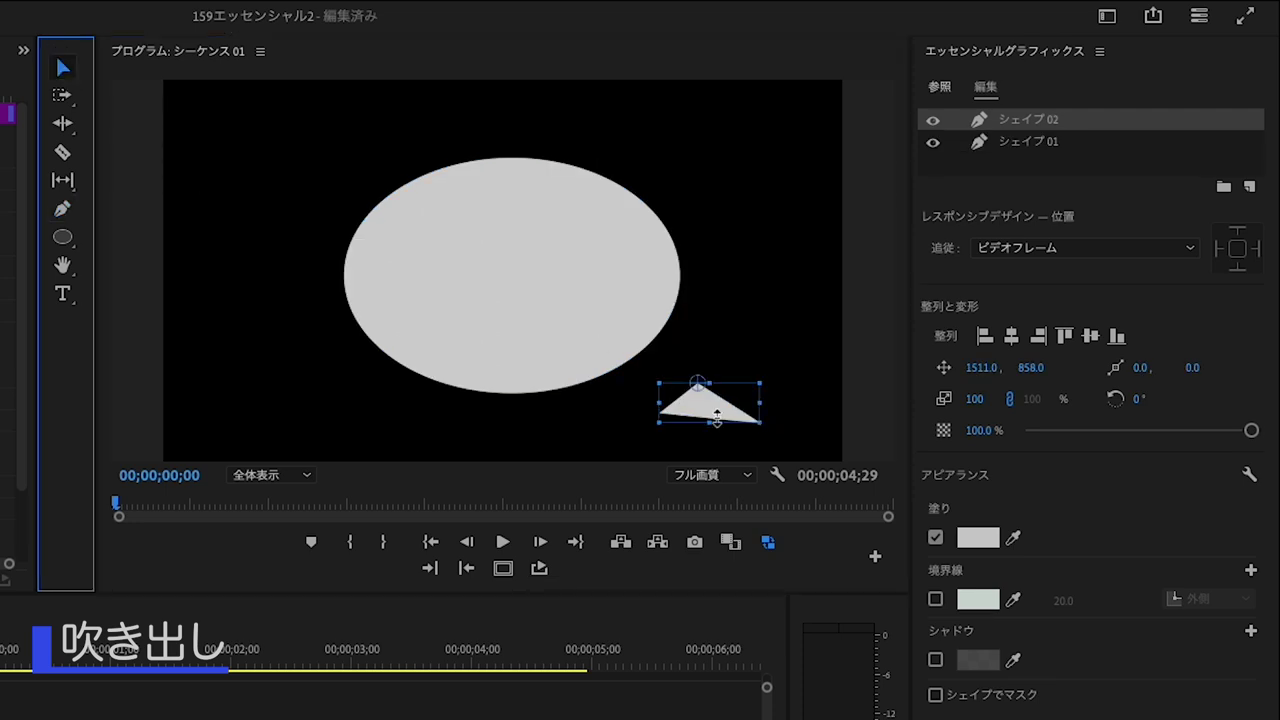
{"action": "left_click_drag", "start_coordinate": [717, 414], "coordinate": [660, 360]}
{"action": "left_click", "coordinate": [126, 97]}
Step: Start a horizontal text box at the frame's top left
{"action": "left_click", "coordinate": [63, 293]}
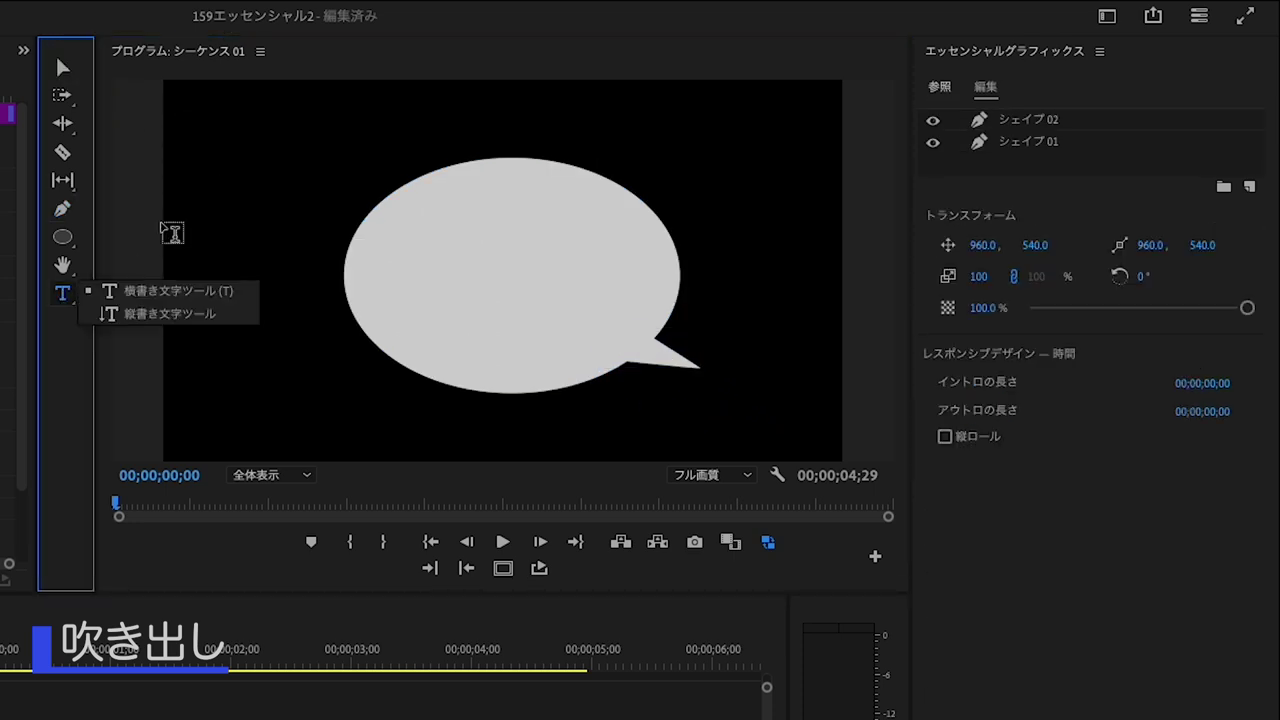
{"action": "left_click", "coordinate": [140, 309]}
{"action": "left_click", "coordinate": [224, 95]}
Step: Type 吹き出しだよ, shrink it to size 146, colour it purple, and move it into the bubble
{"action": "type", "text": "吹き出しだよ"}
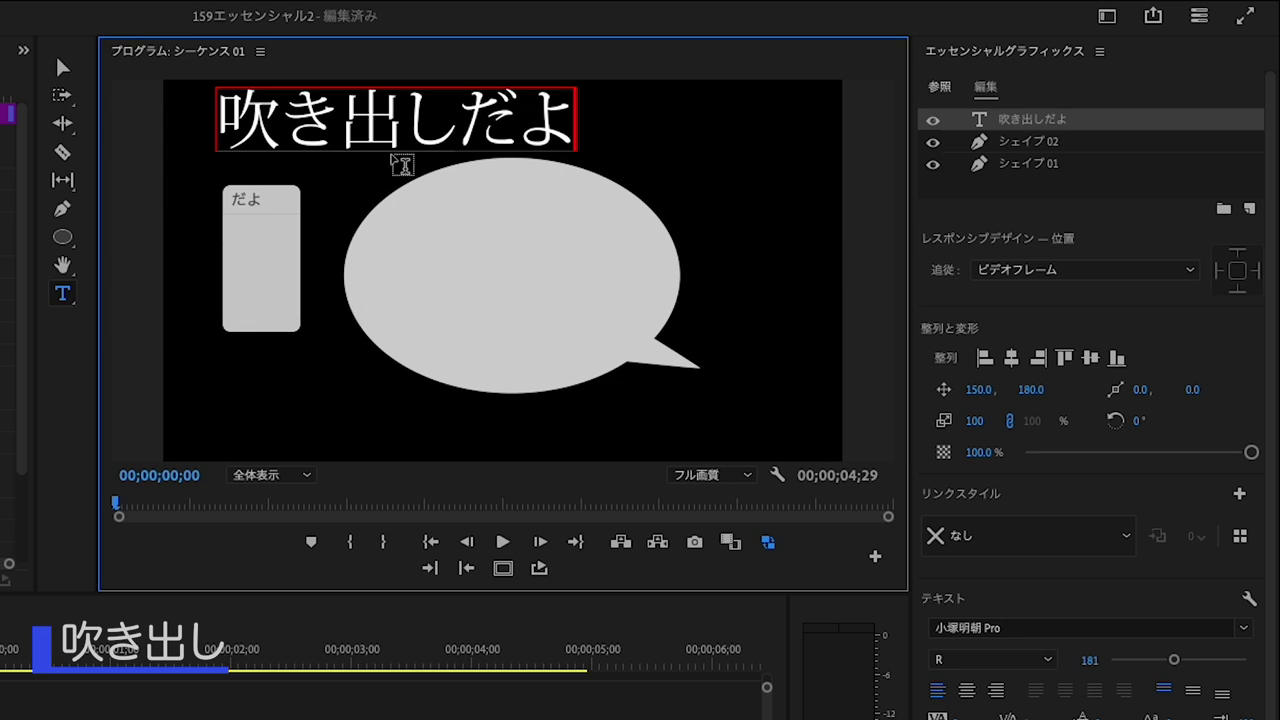
{"action": "left_click_drag", "start_coordinate": [562, 130], "coordinate": [216, 135]}
{"action": "left_click_drag", "start_coordinate": [1089, 660], "coordinate": [1054, 660]}
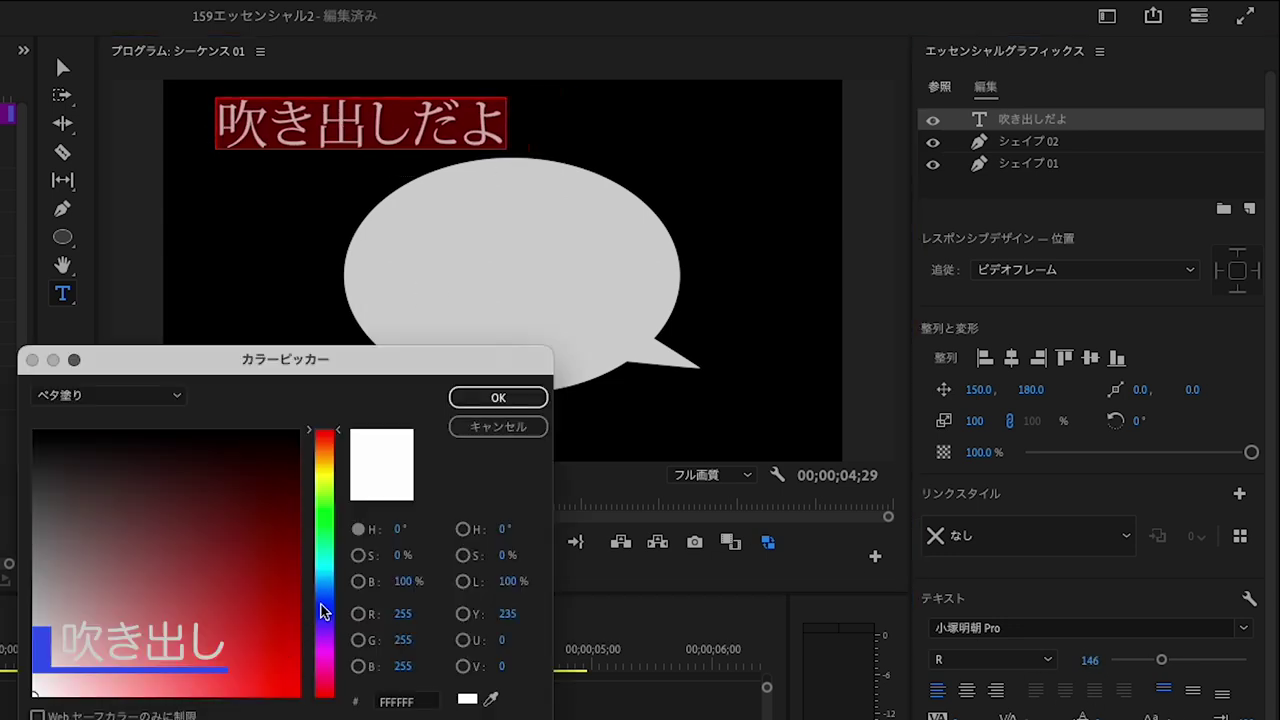
{"action": "left_click", "coordinate": [323, 608]}
{"action": "left_click", "coordinate": [500, 397]}
{"action": "left_click", "coordinate": [63, 67]}
{"action": "left_click_drag", "start_coordinate": [404, 143], "coordinate": [557, 288]}
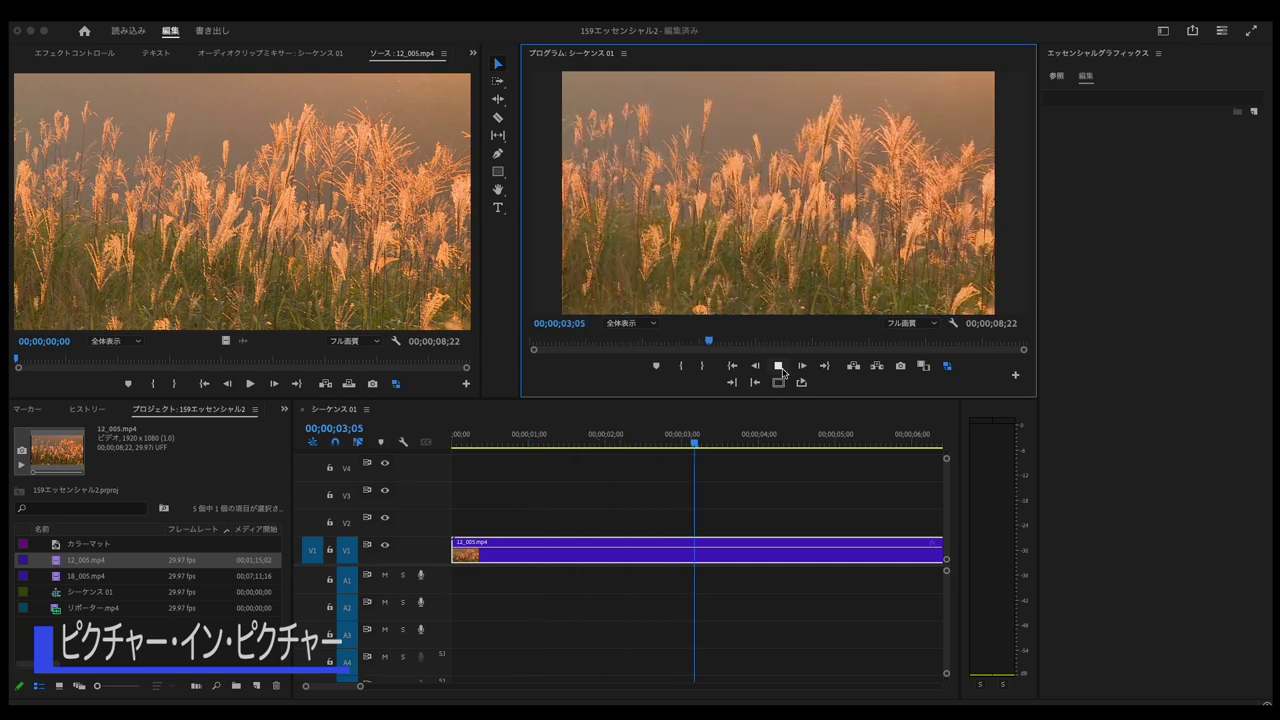
Step: Draw a tall rectangle at the frame's upper right and add リポーター.mp4 beneath it in the graphic
{"action": "left_click", "coordinate": [779, 366]}
{"action": "left_click_drag", "start_coordinate": [882, 443], "coordinate": [455, 443]}
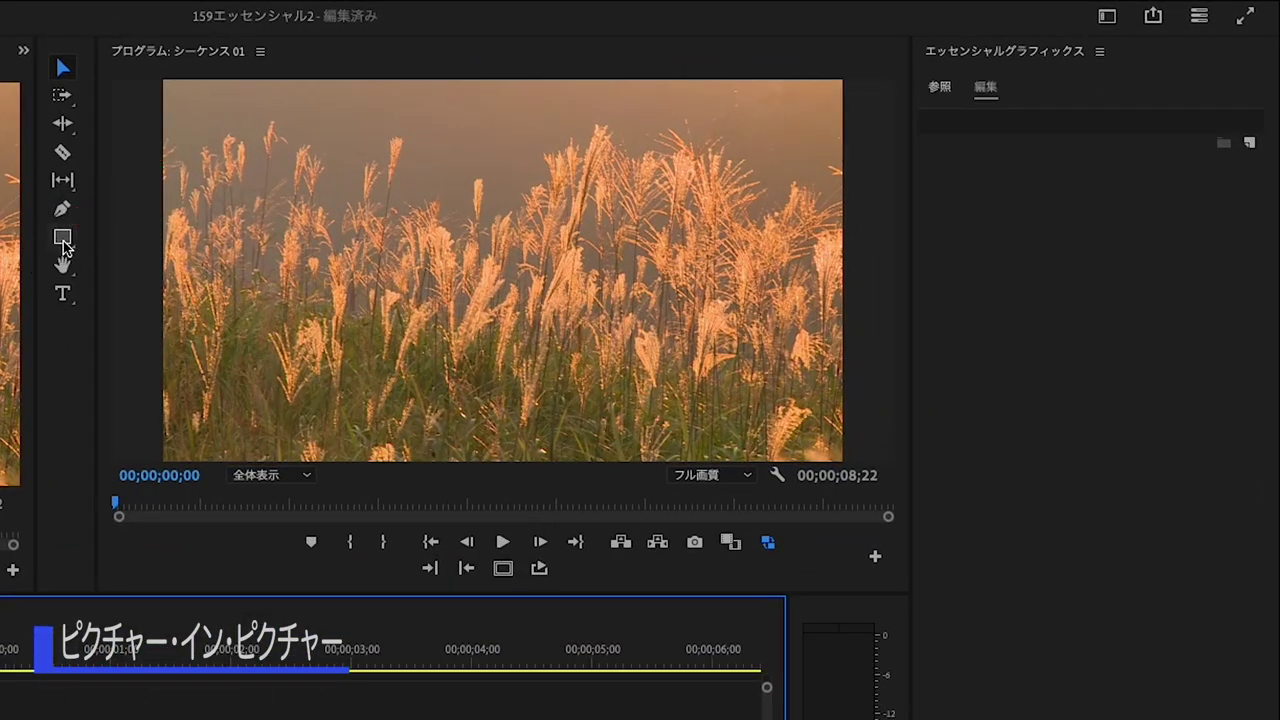
{"action": "left_click", "coordinate": [62, 238]}
{"action": "left_click", "coordinate": [108, 239]}
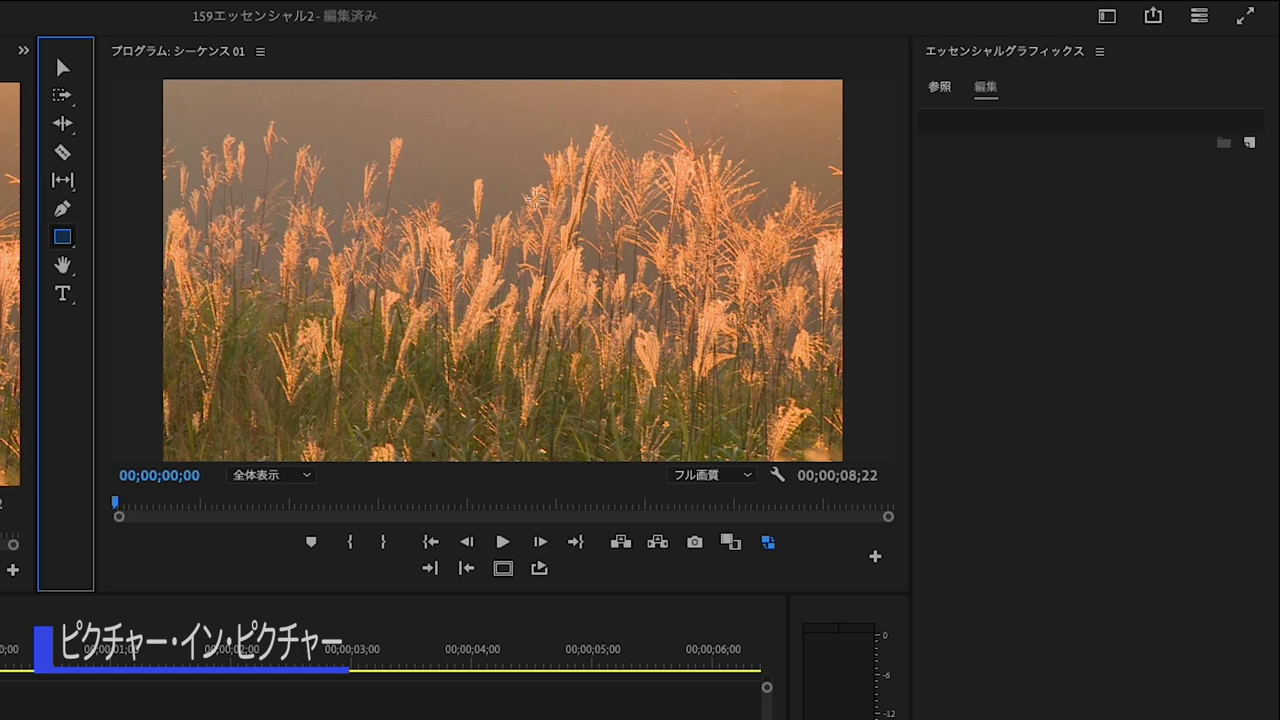
{"action": "left_click_drag", "start_coordinate": [662, 130], "coordinate": [800, 303]}
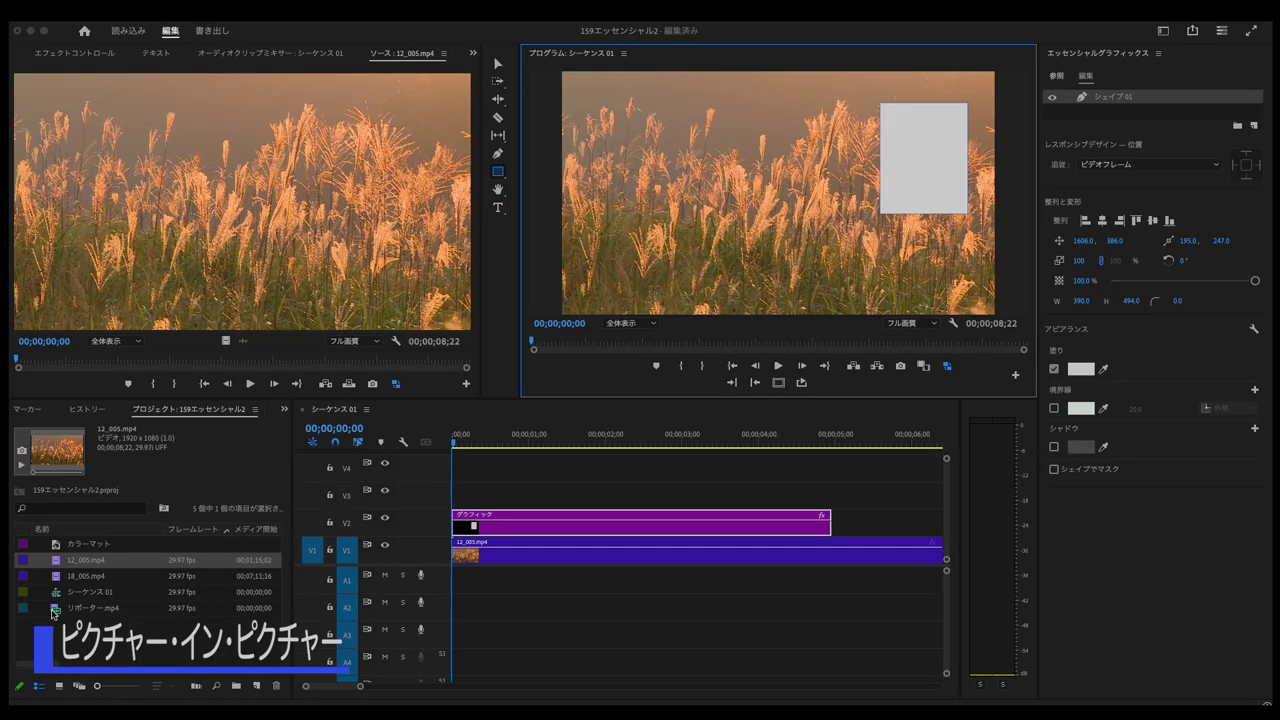
{"action": "double_click", "coordinate": [55, 607]}
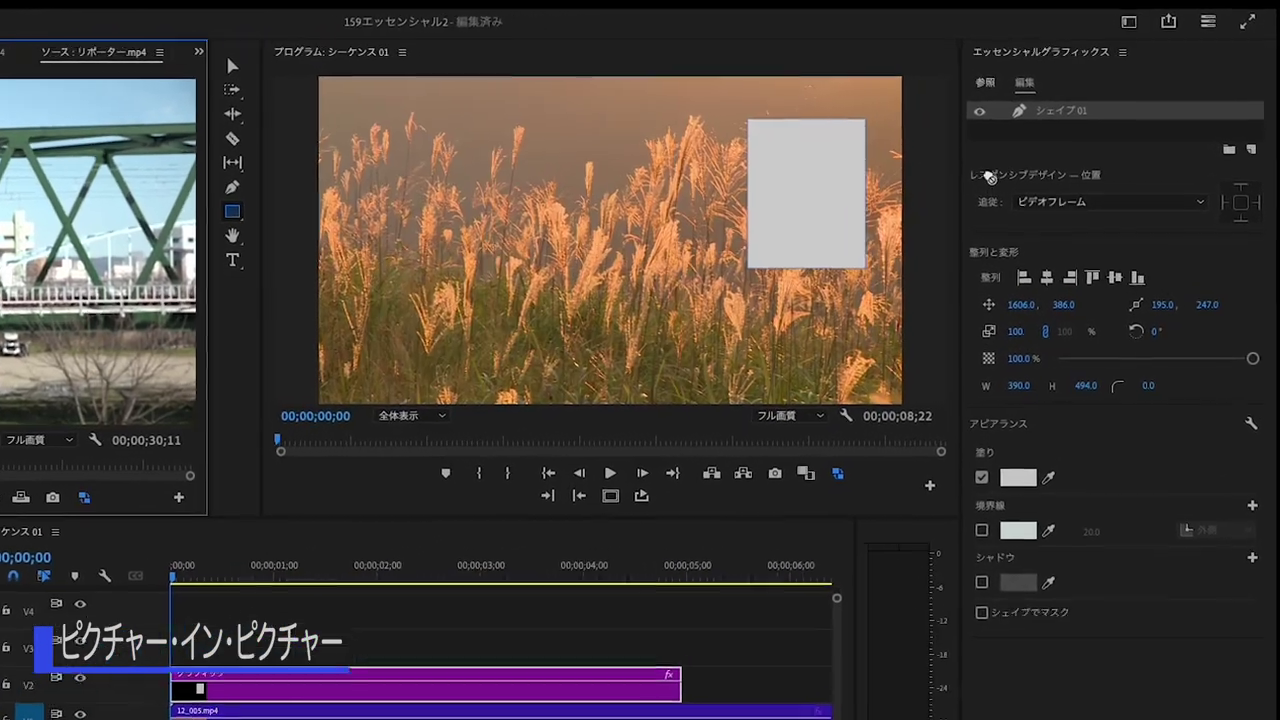
{"action": "left_click_drag", "start_coordinate": [987, 178], "coordinate": [1049, 130]}
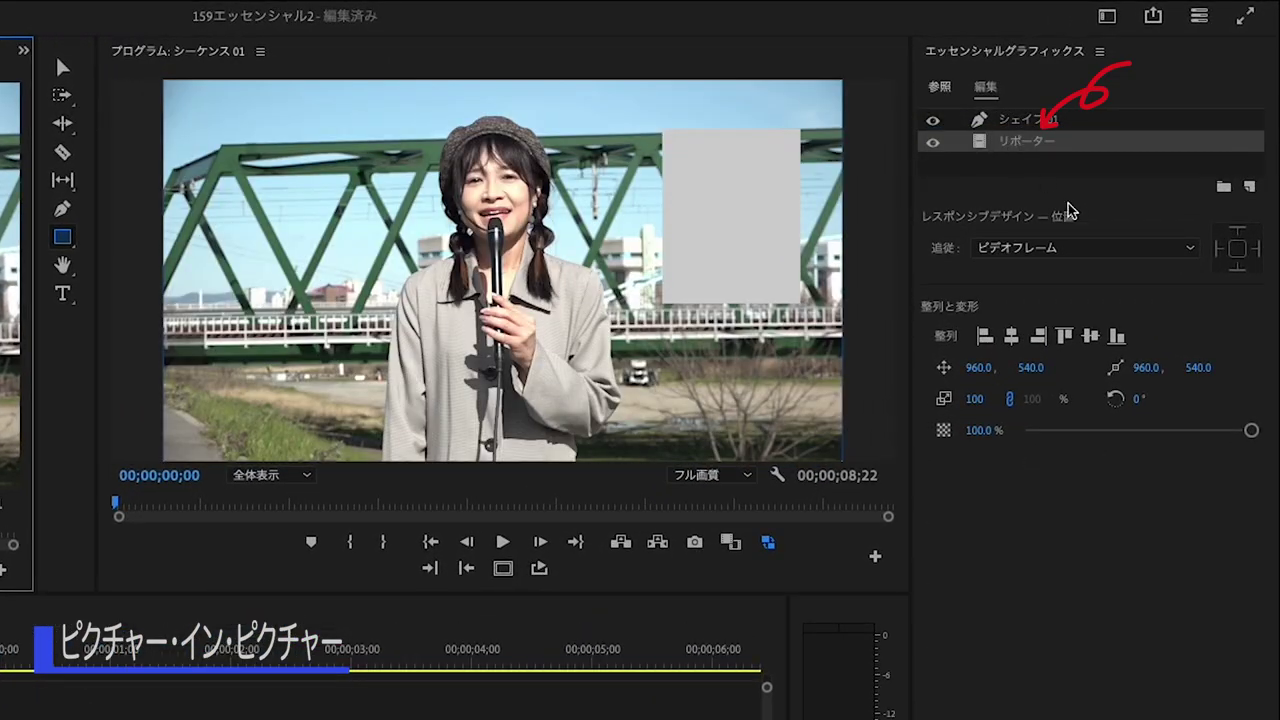
Step: Enable Mask with Shape on the rectangle layer, select the reporter footage, and play the preview
{"action": "left_click", "coordinate": [1049, 122]}
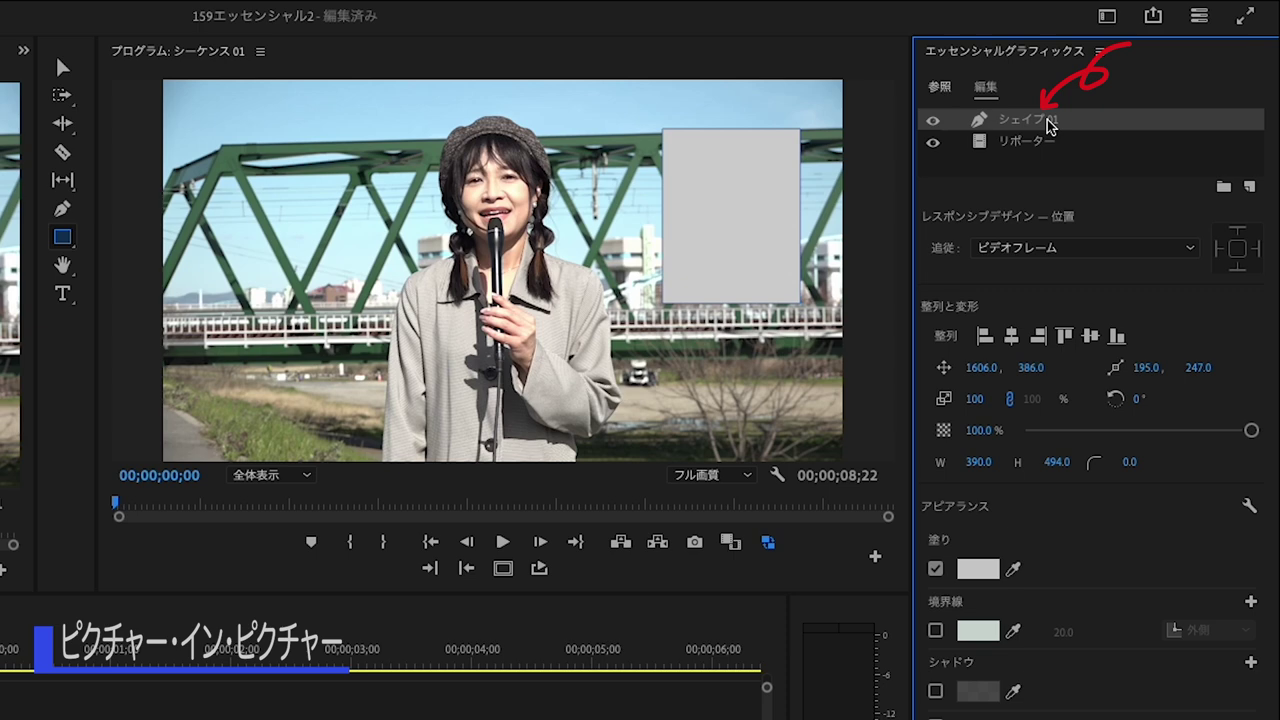
{"action": "scroll", "coordinate": [934, 690], "scroll_direction": "down", "scroll_amount": 4}
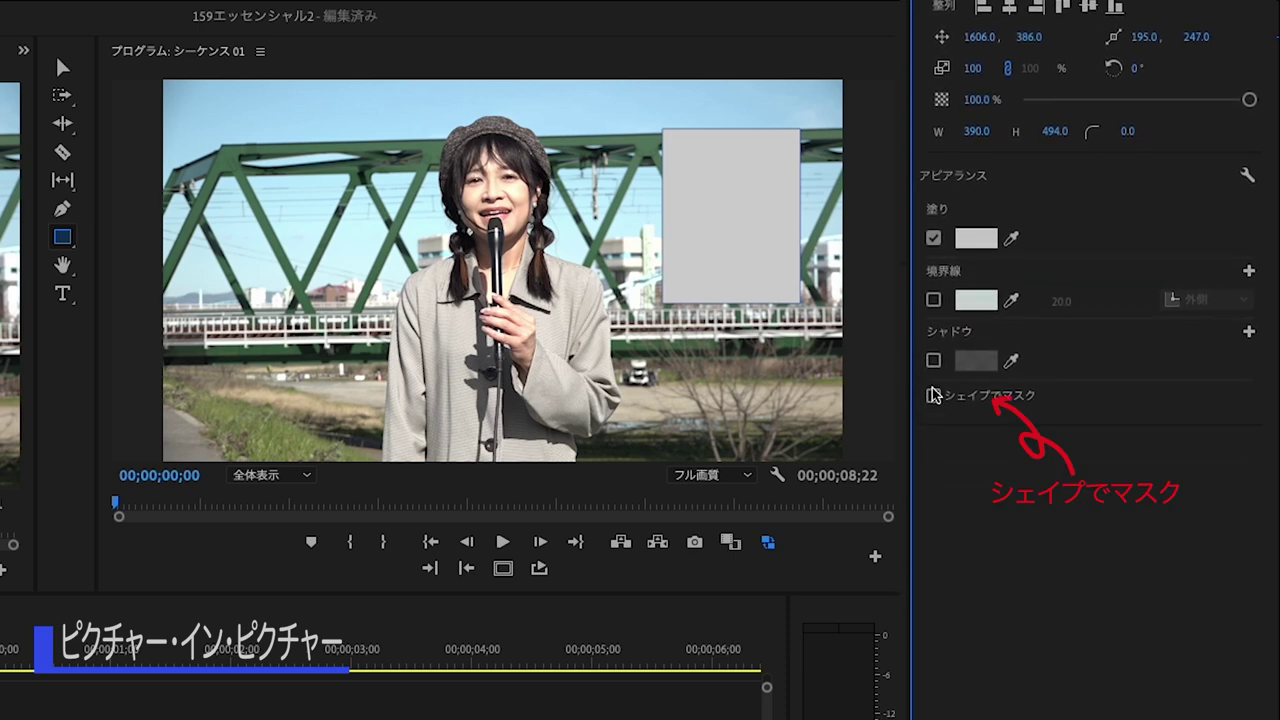
{"action": "left_click", "coordinate": [934, 396]}
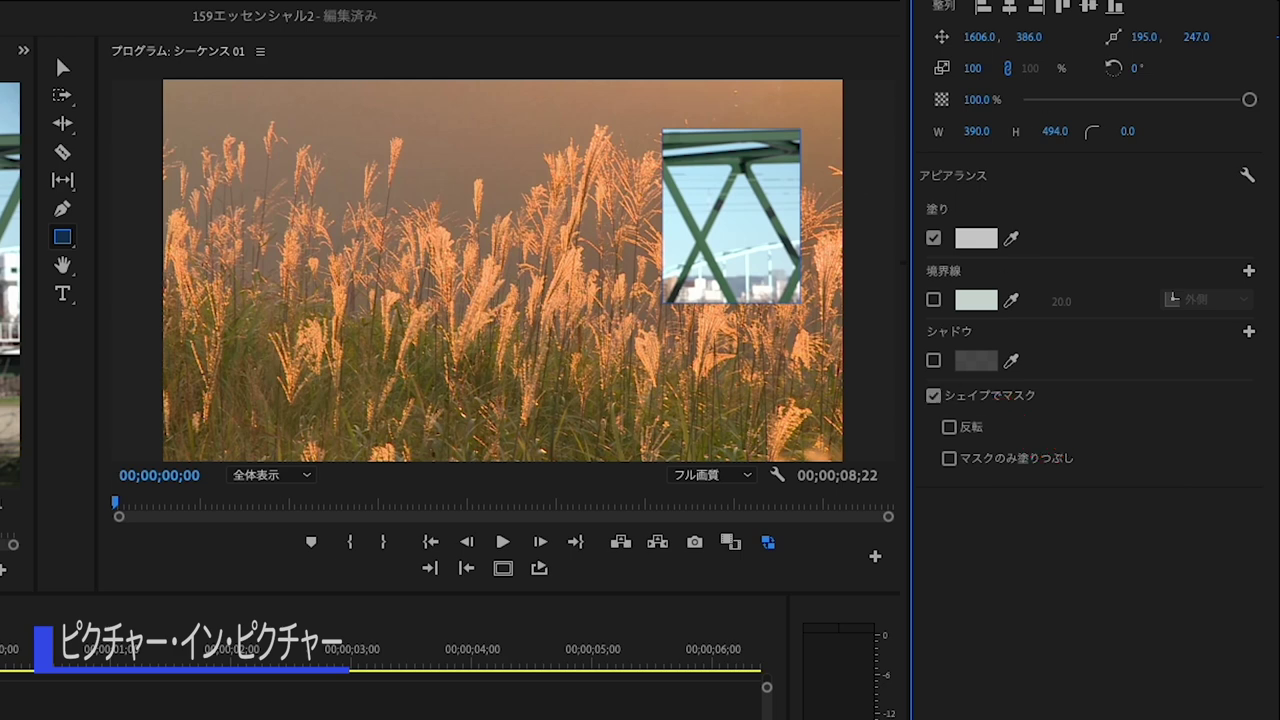
{"action": "left_click", "coordinate": [61, 74]}
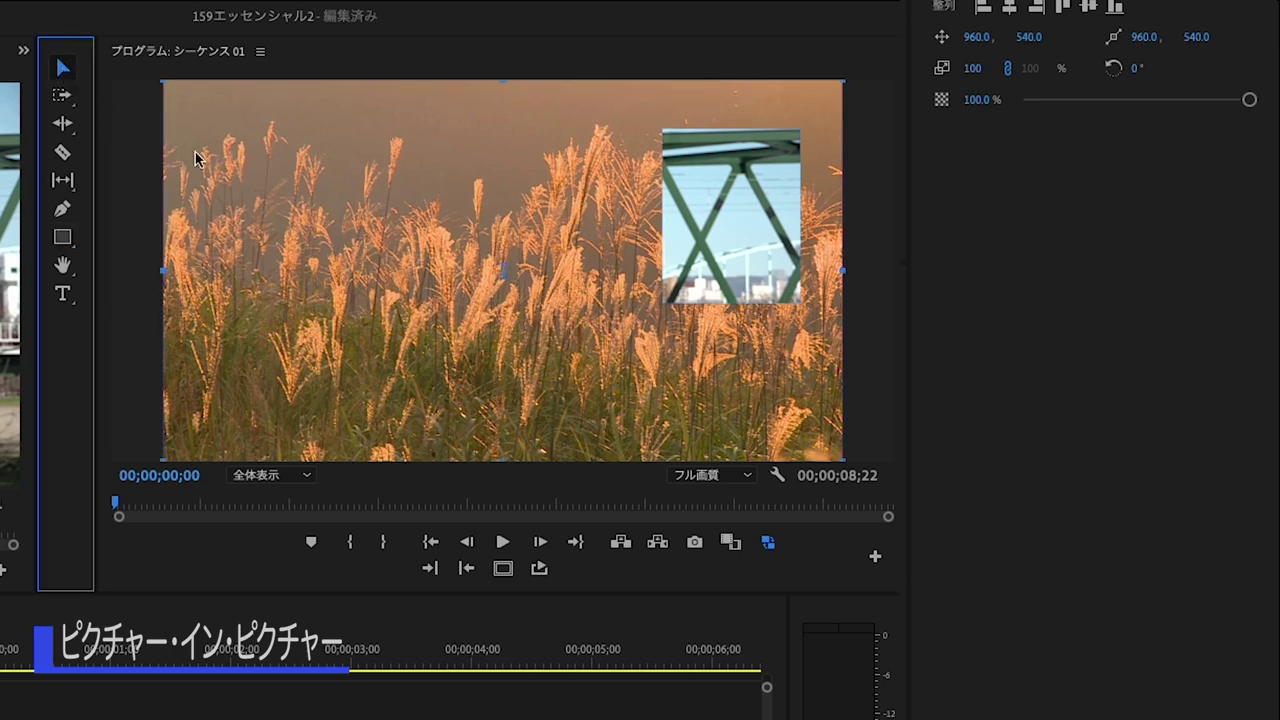
{"action": "left_click", "coordinate": [600, 358]}
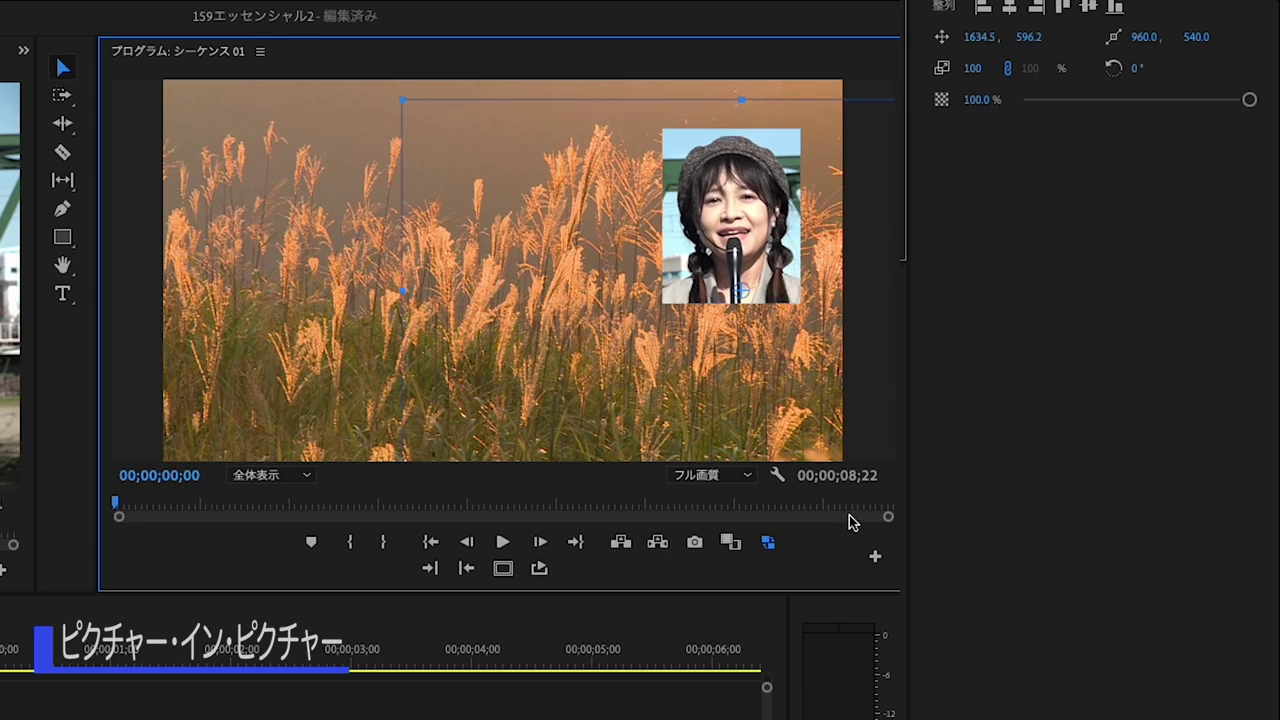
{"action": "left_click", "coordinate": [501, 552]}
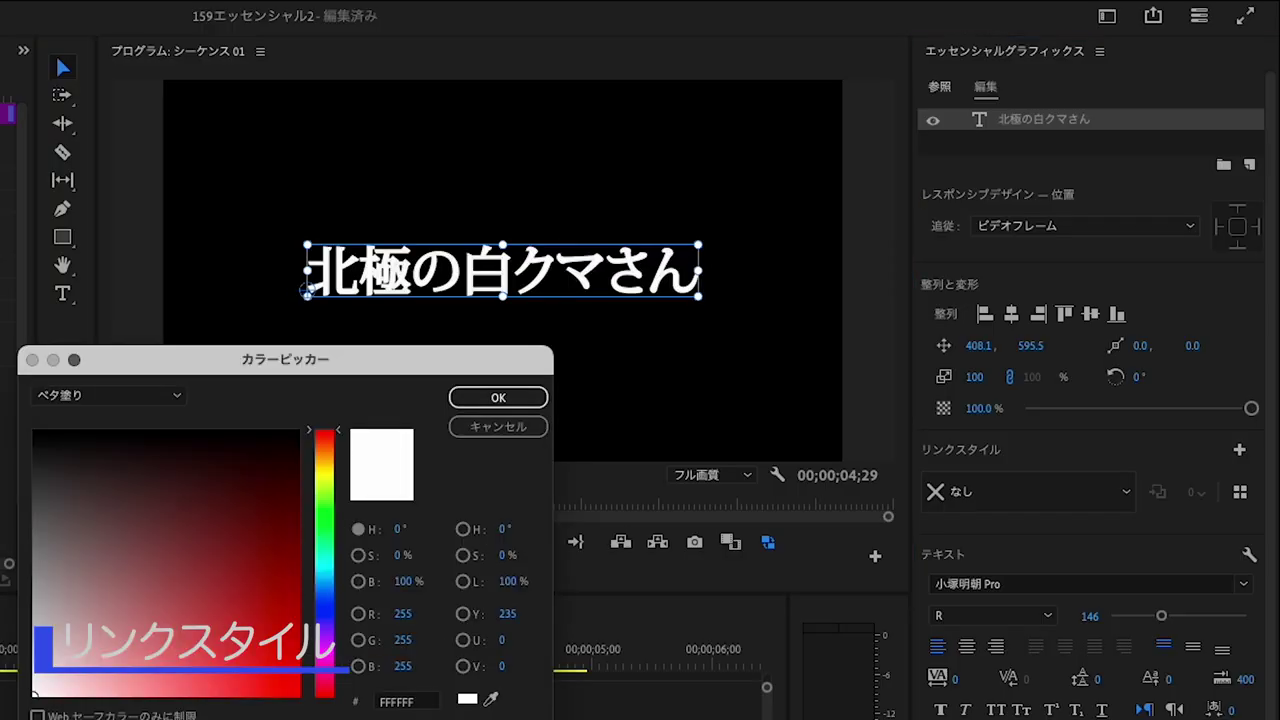
Step: Colour the 北極の白クマさん title's fill blue (3E1BEF)
{"action": "left_click", "coordinate": [331, 614]}
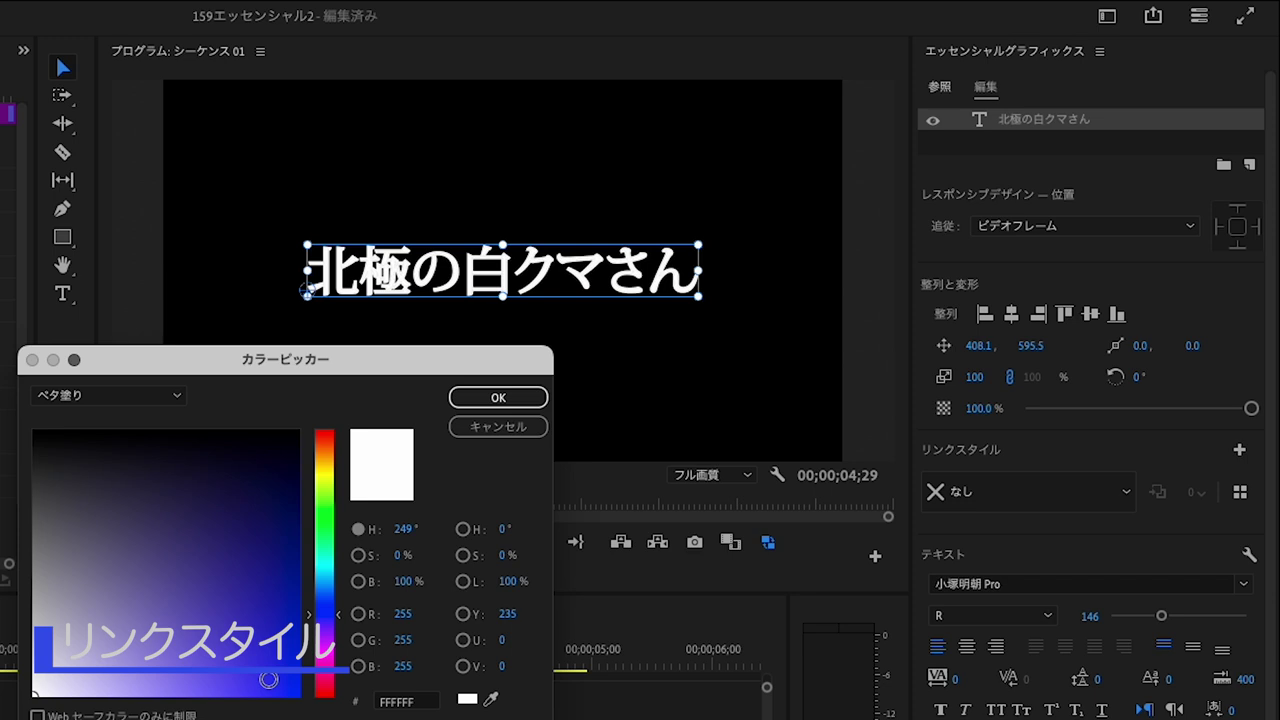
{"action": "left_click", "coordinate": [269, 680]}
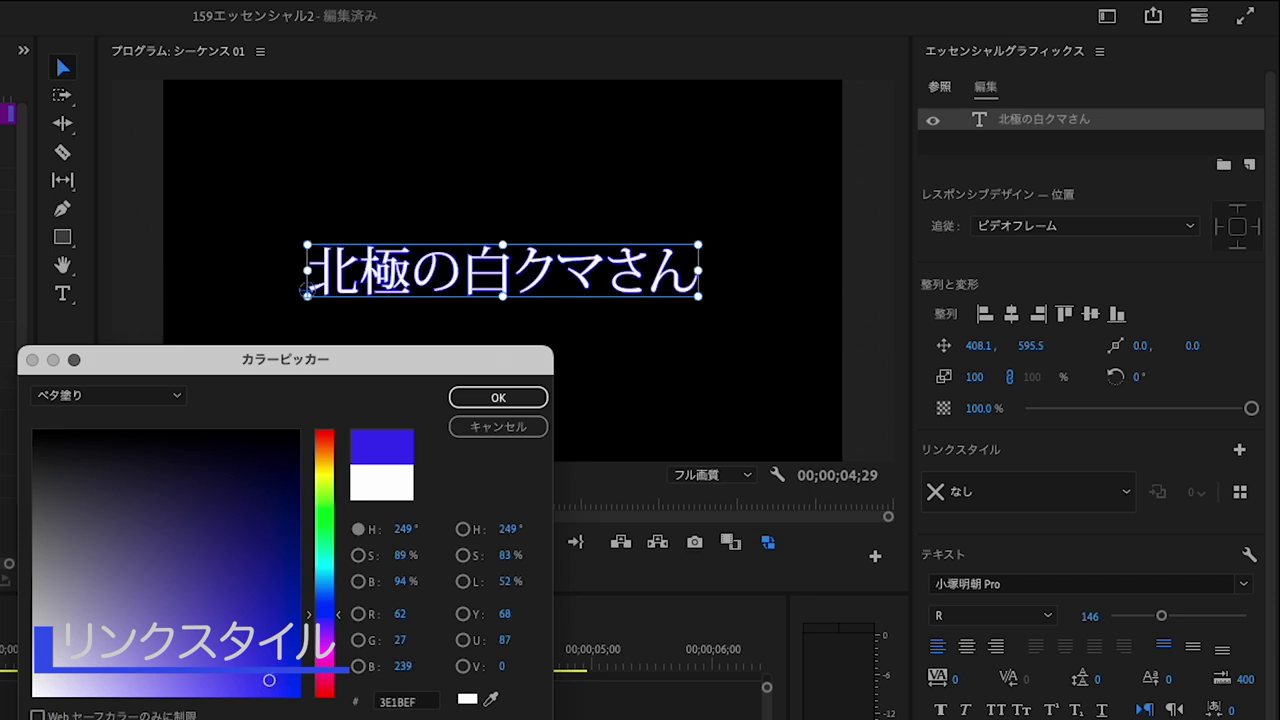
{"action": "left_click", "coordinate": [508, 404]}
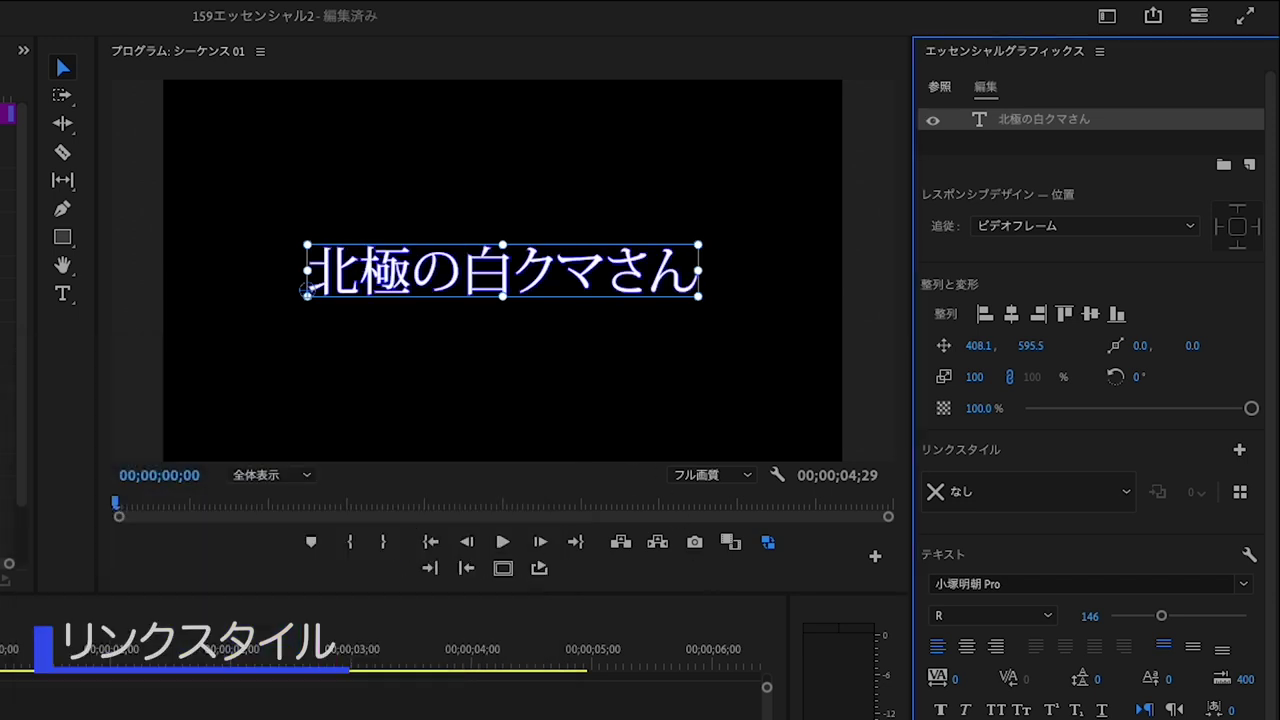
Step: Save the title's look as linked text style テキストスタイル and move the title higher in the frame
{"action": "left_click", "coordinate": [1240, 452]}
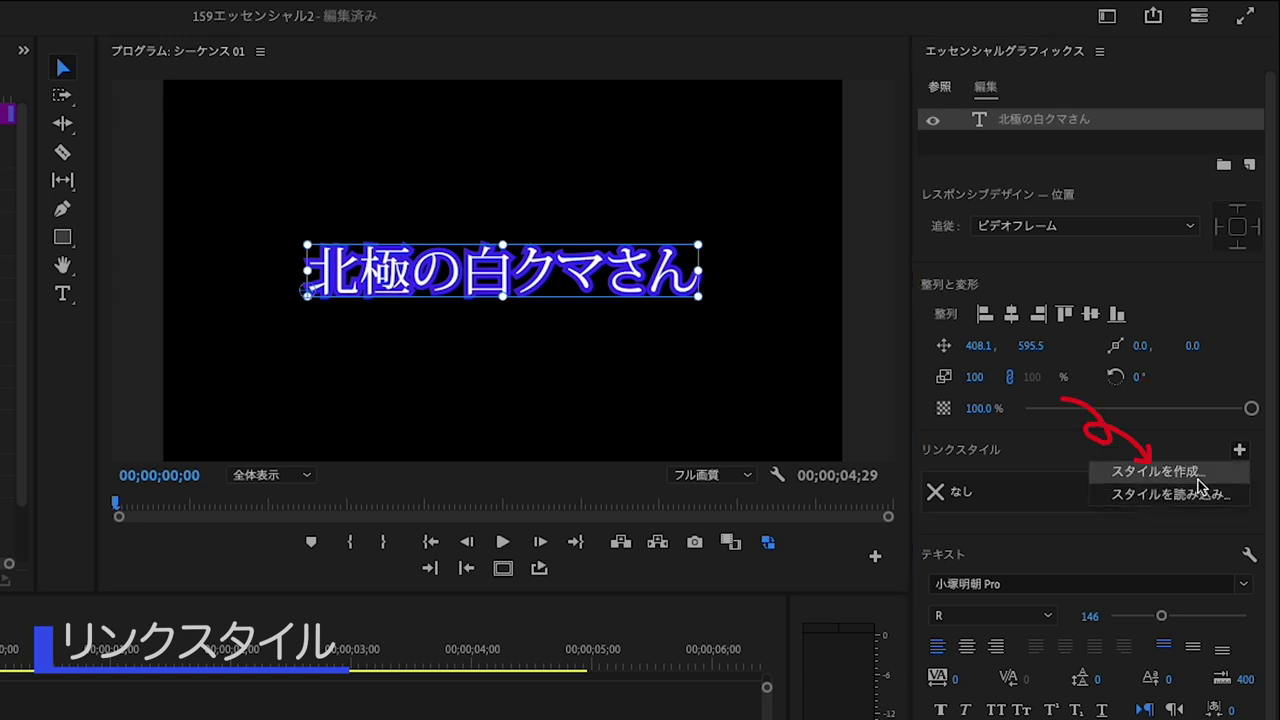
{"action": "left_click", "coordinate": [1160, 471]}
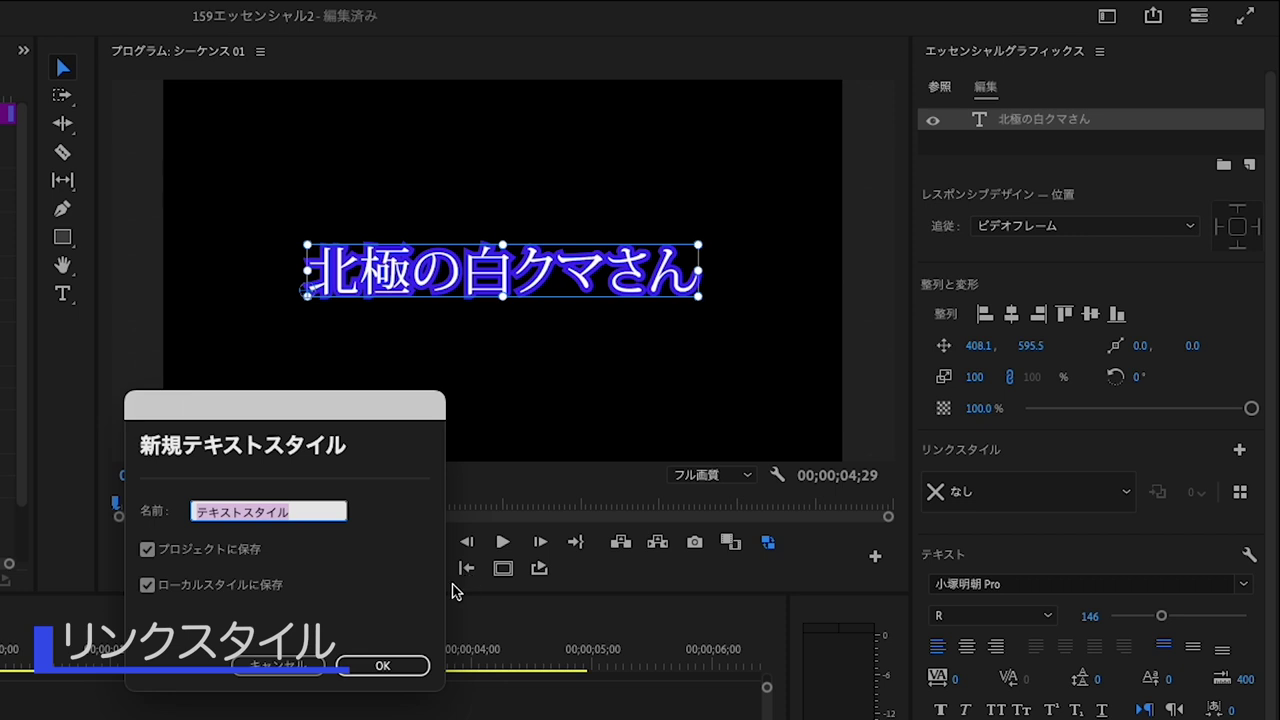
{"action": "left_click", "coordinate": [407, 668]}
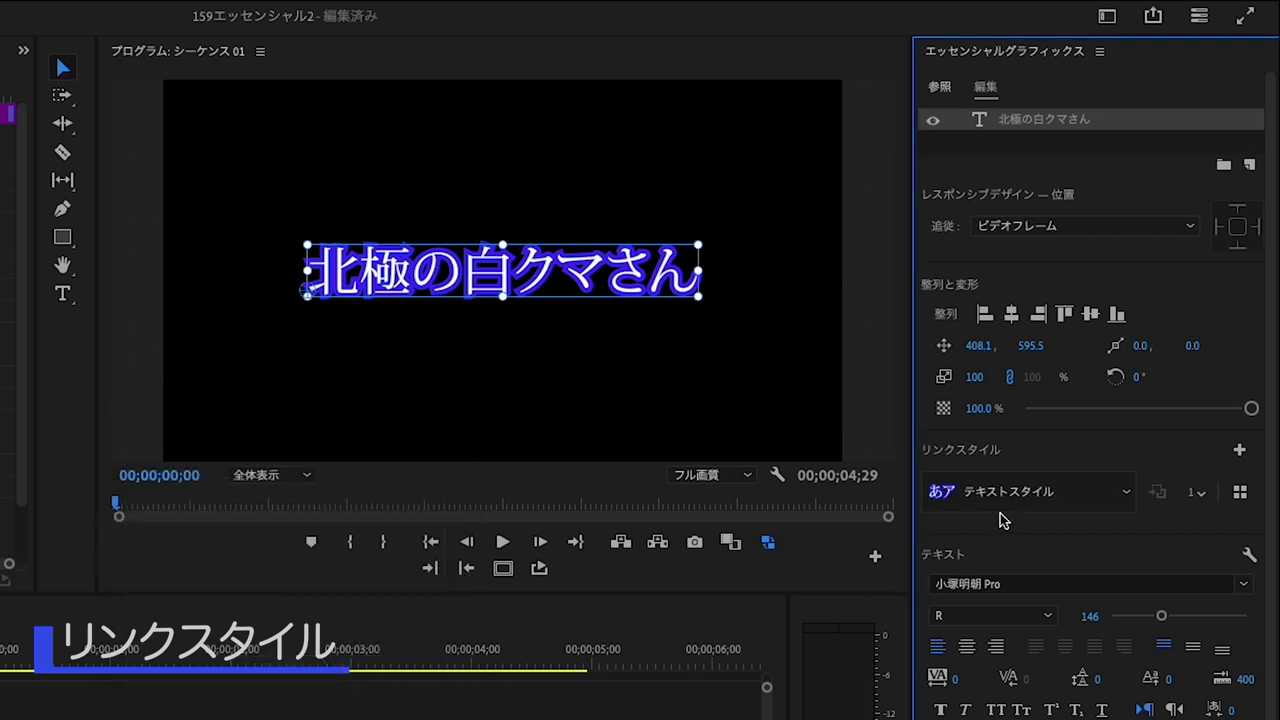
{"action": "left_click", "coordinate": [62, 67]}
{"action": "left_click_drag", "start_coordinate": [546, 293], "coordinate": [530, 200]}
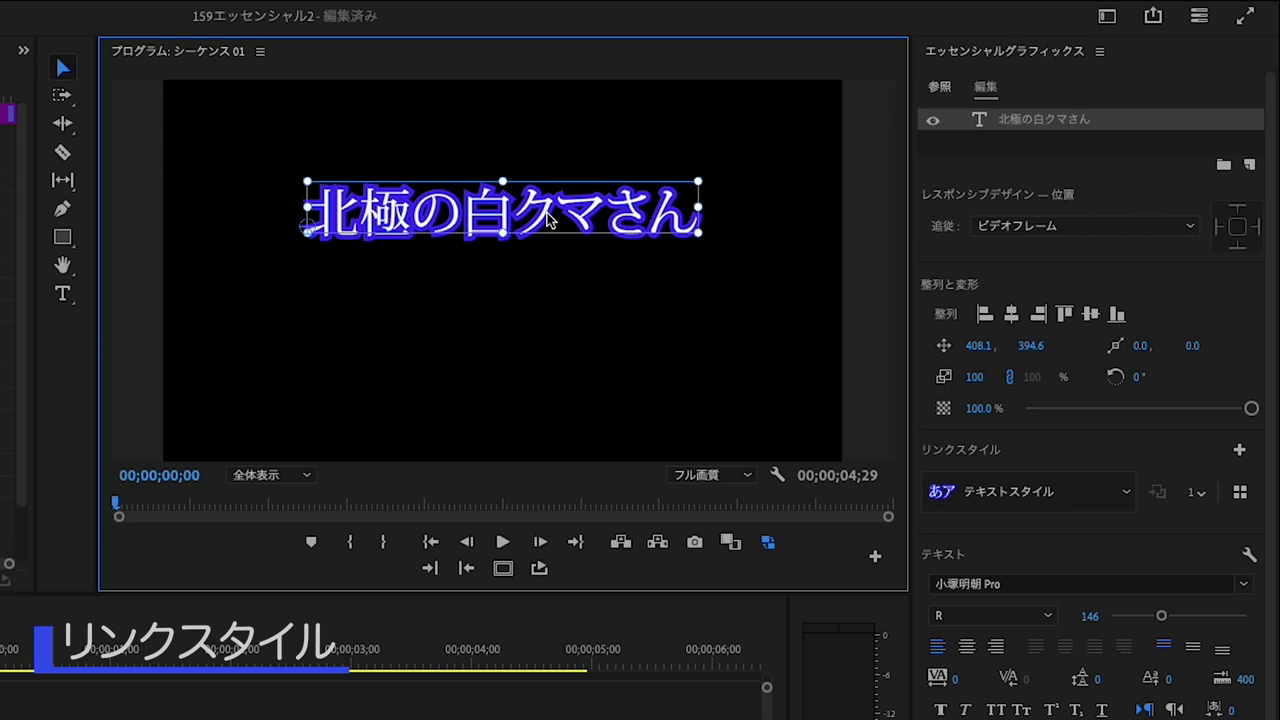
Step: Add a ももんが text layer below the title, centred horizontally in the frame
{"action": "left_click", "coordinate": [62, 297]}
{"action": "left_click", "coordinate": [279, 285]}
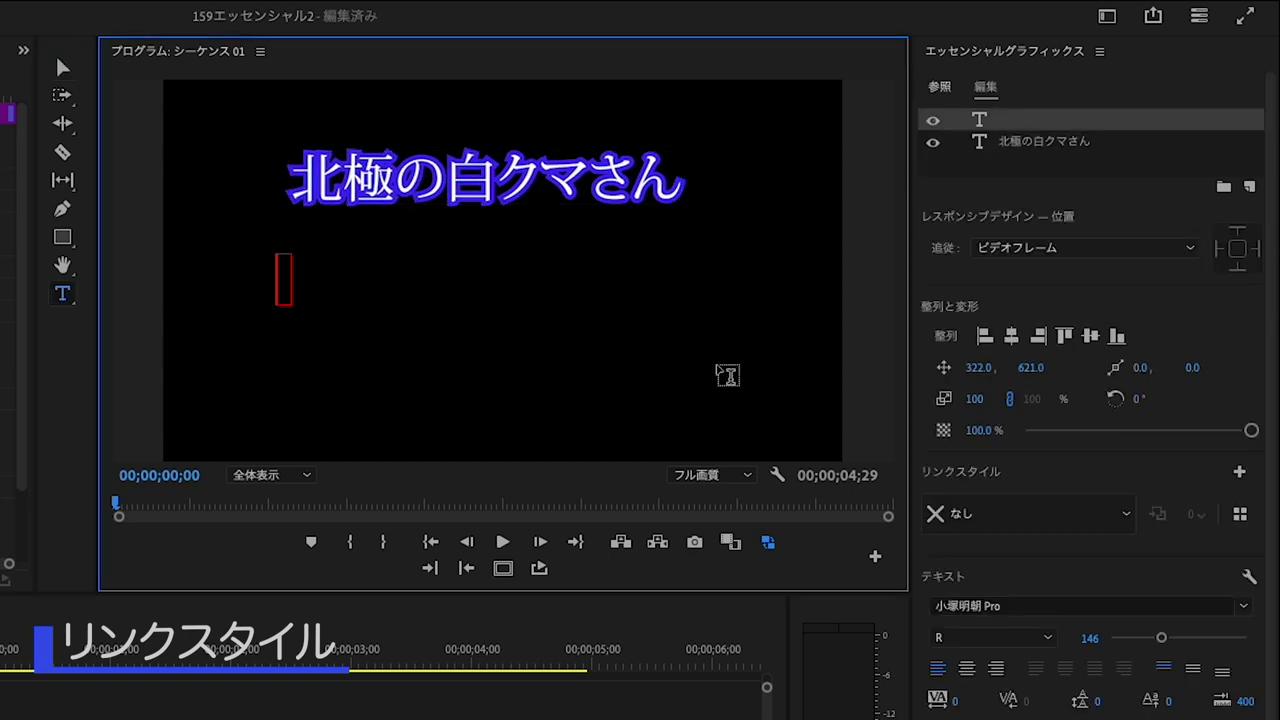
{"action": "type", "text": "ももんが"}
{"action": "key", "text": "Return"}
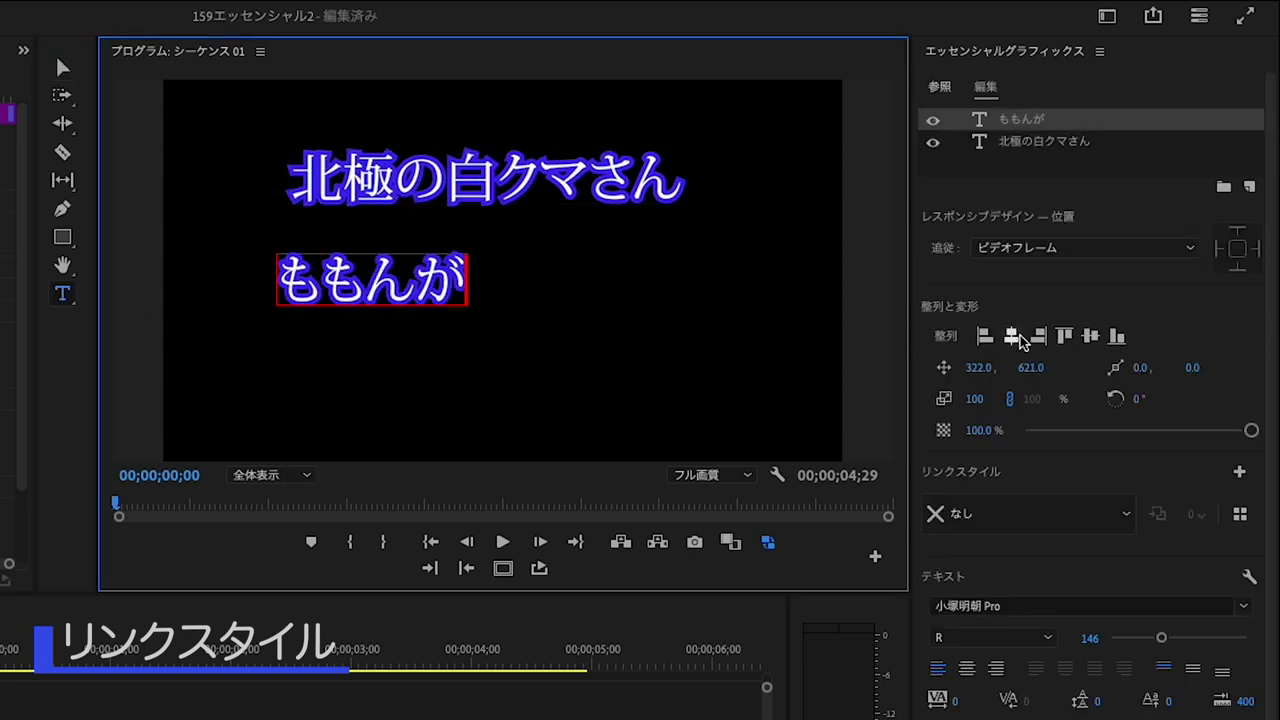
{"action": "left_click", "coordinate": [1014, 337]}
{"action": "left_click", "coordinate": [60, 70]}
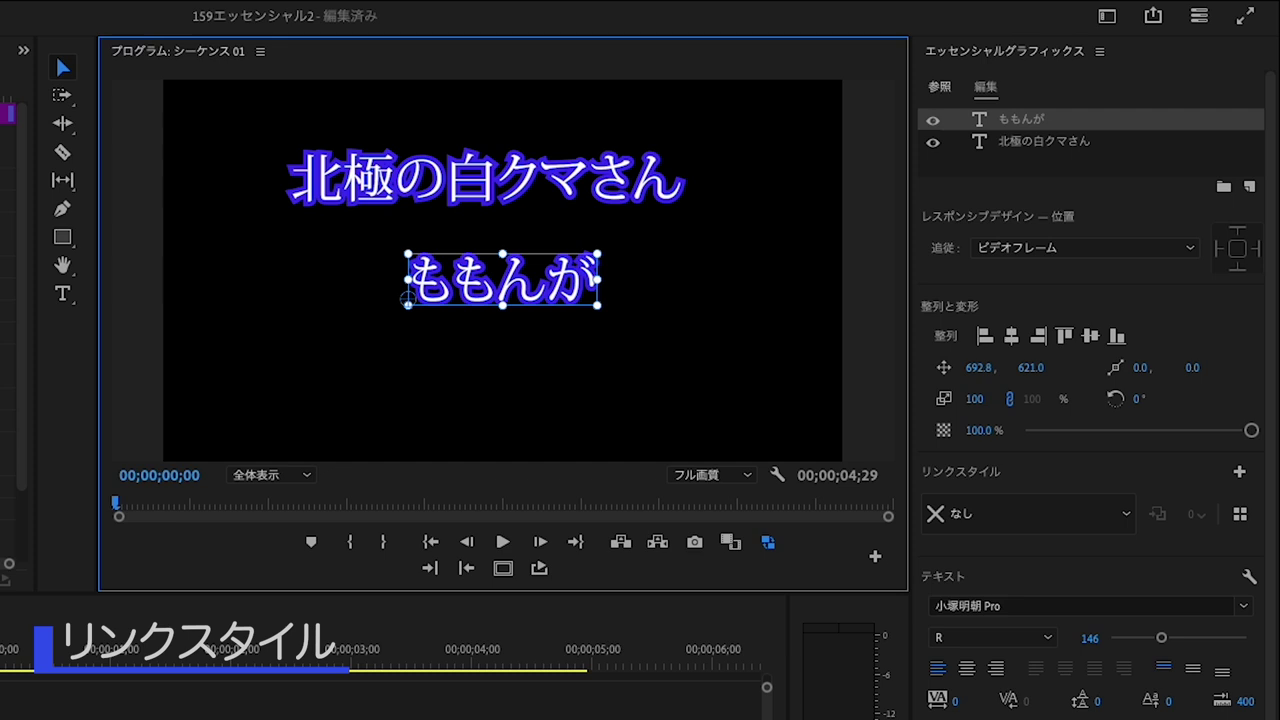
Step: Select all the ももんが text and create a new linked text style from it
{"action": "double_click", "coordinate": [502, 279]}
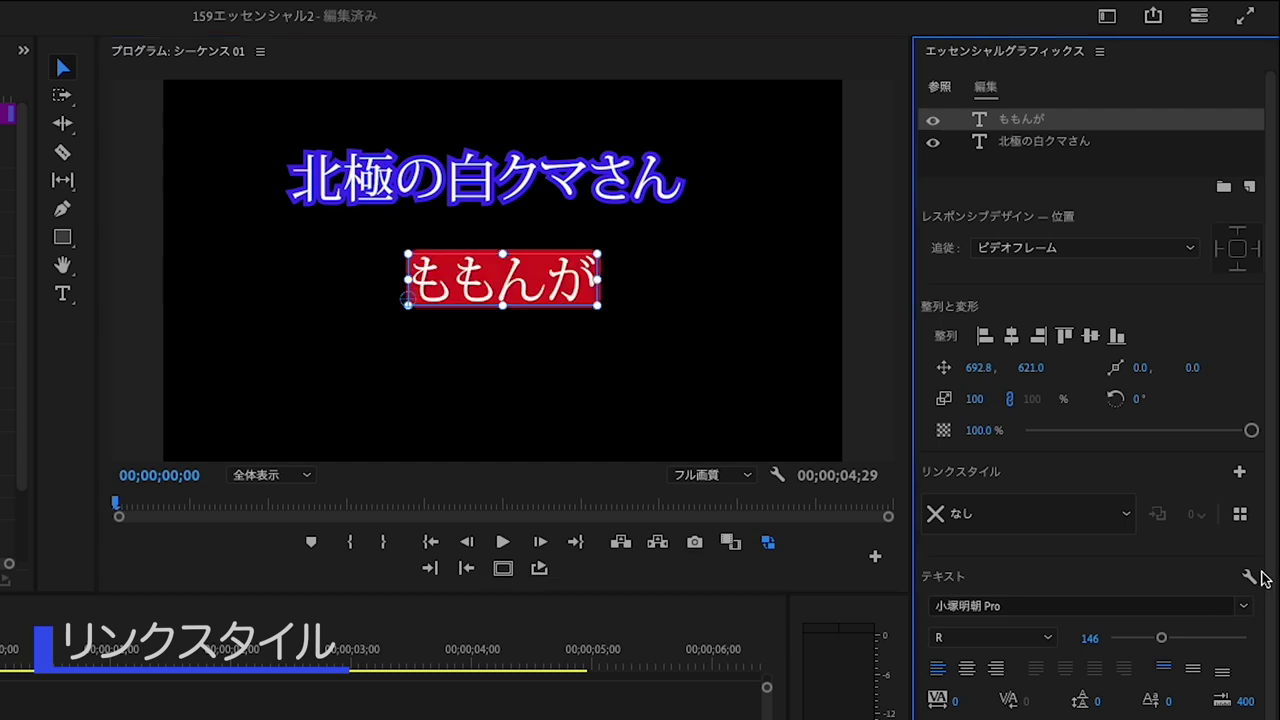
{"action": "left_click", "coordinate": [1239, 474]}
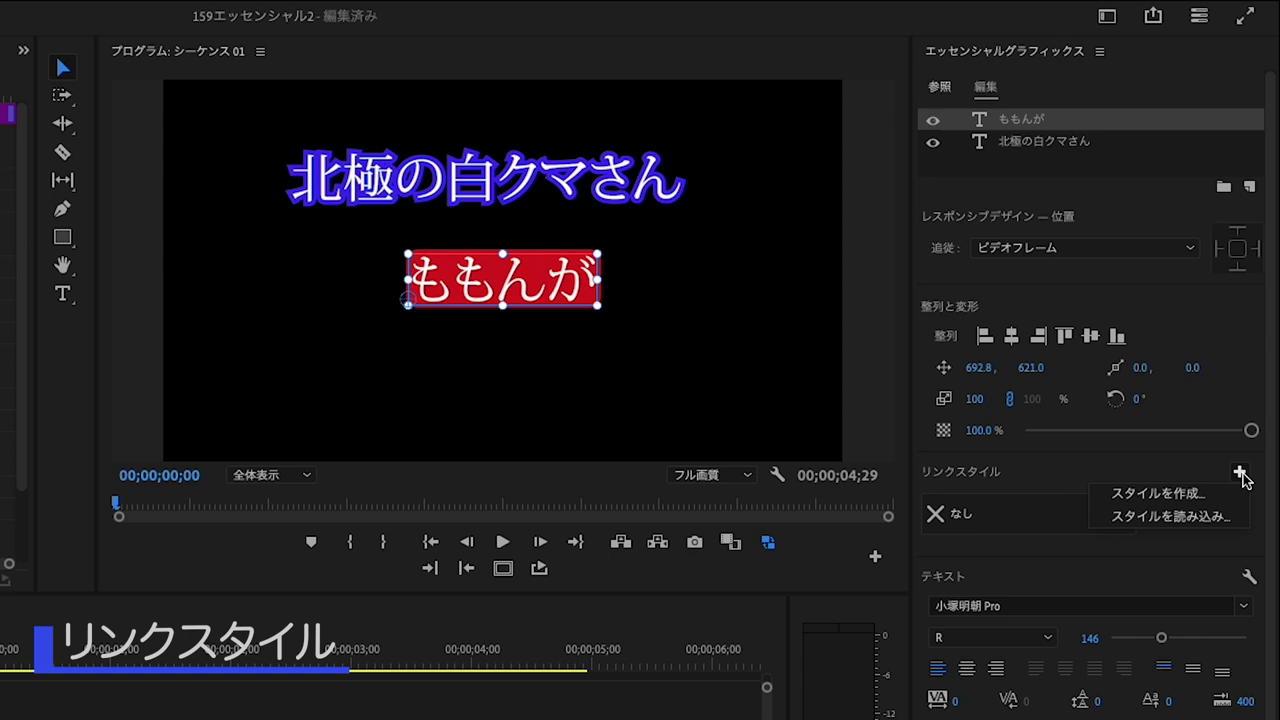
{"action": "left_click", "coordinate": [1241, 476]}
{"action": "left_click", "coordinate": [1241, 476]}
{"action": "left_click", "coordinate": [1241, 476]}
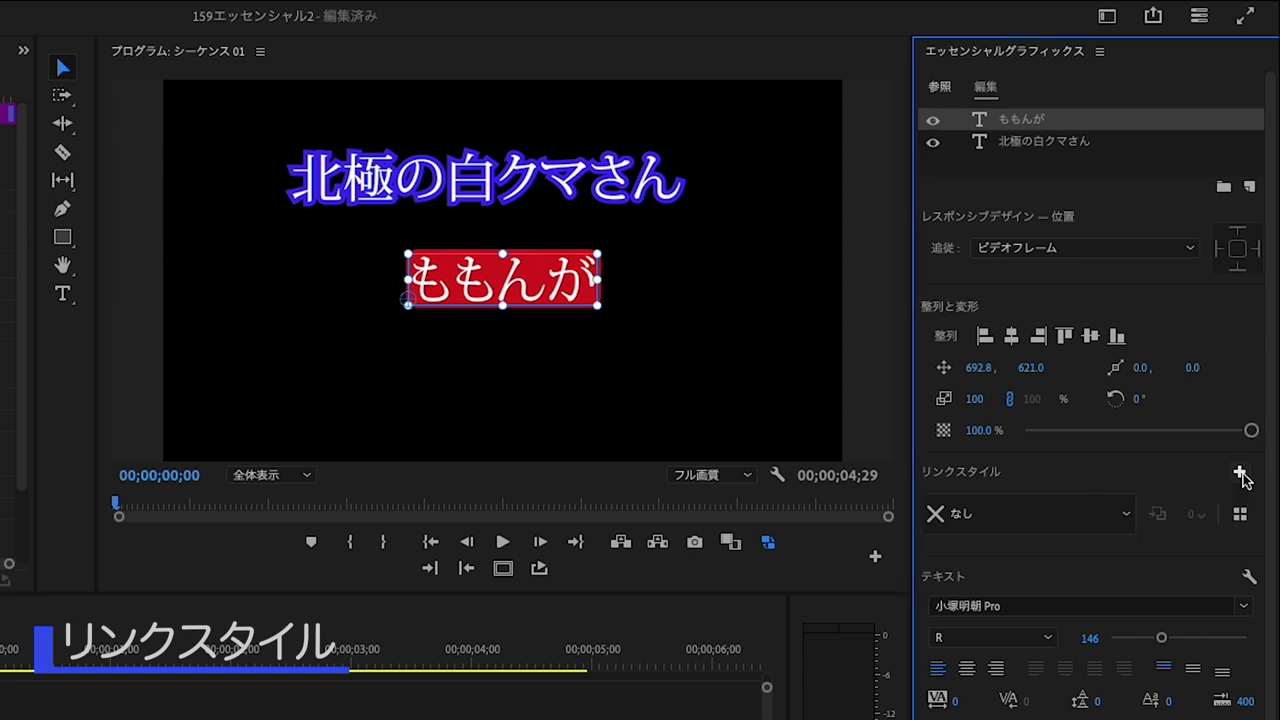
{"action": "left_click", "coordinate": [1241, 476]}
{"action": "left_click", "coordinate": [1200, 503]}
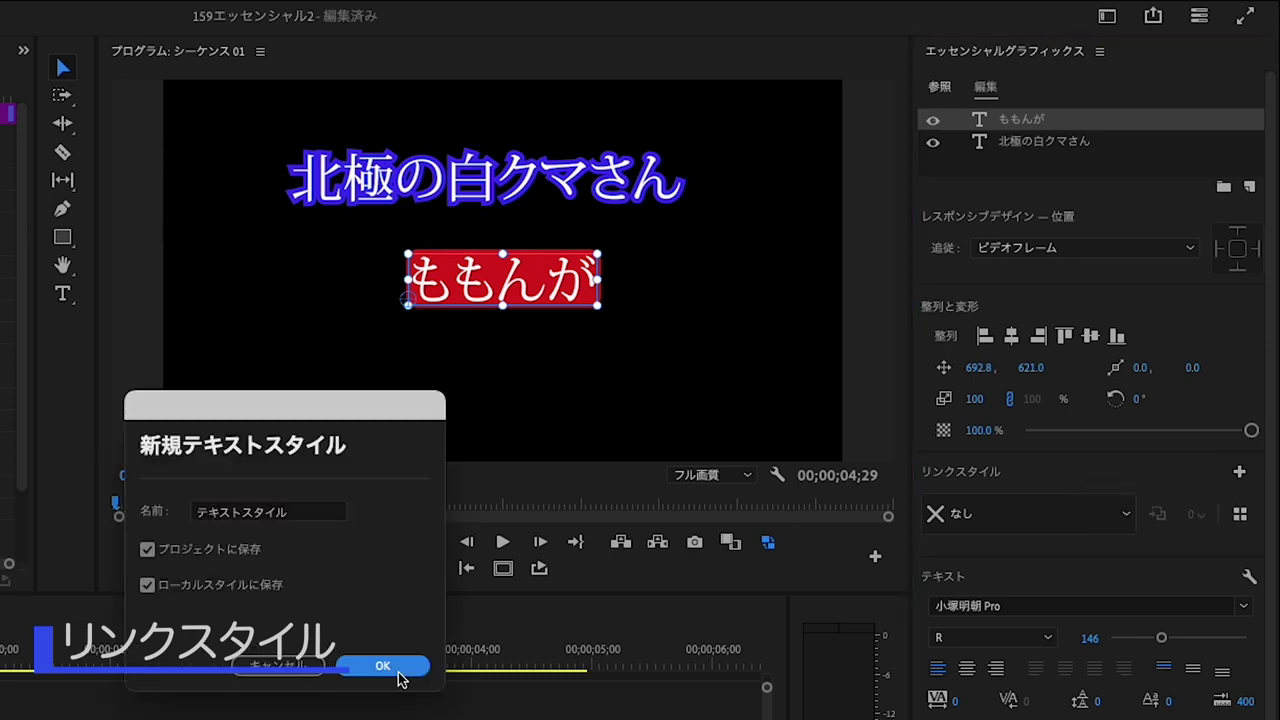
{"action": "left_click", "coordinate": [395, 665]}
Step: Apply the title's blue テキストスタイル linked style to the ももんが caption
{"action": "left_click", "coordinate": [457, 400]}
{"action": "left_click", "coordinate": [528, 283]}
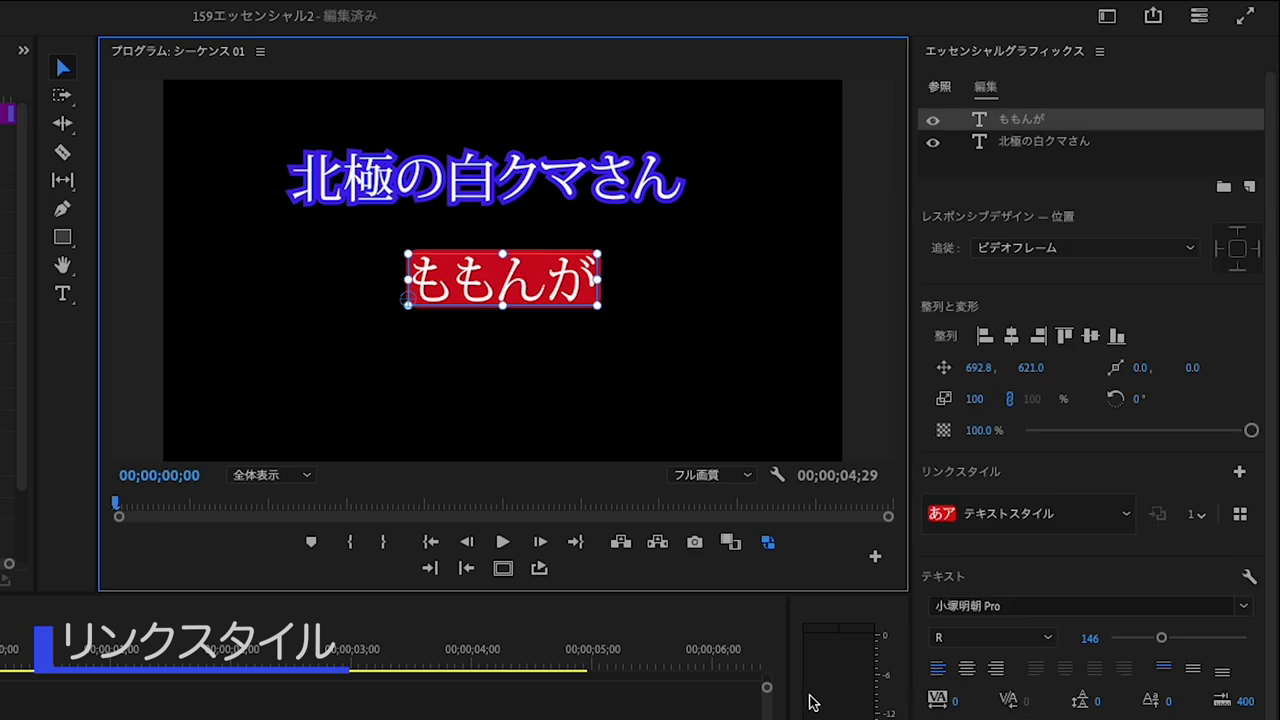
{"action": "left_click", "coordinate": [1127, 515]}
{"action": "left_click", "coordinate": [1078, 603]}
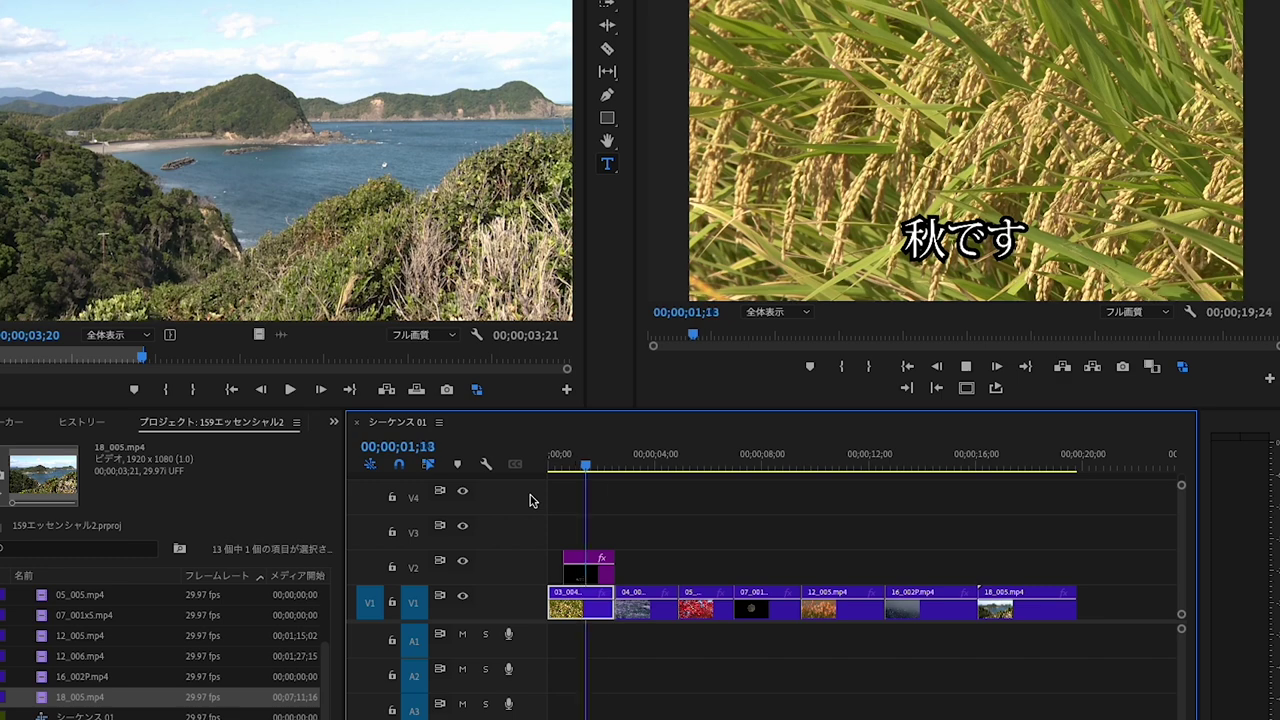
Step: Duplicate the caption along V2 and retitle the copies 紅葉 and 満月ですね
{"action": "left_click_drag", "start_coordinate": [580, 571], "coordinate": [713, 577]}
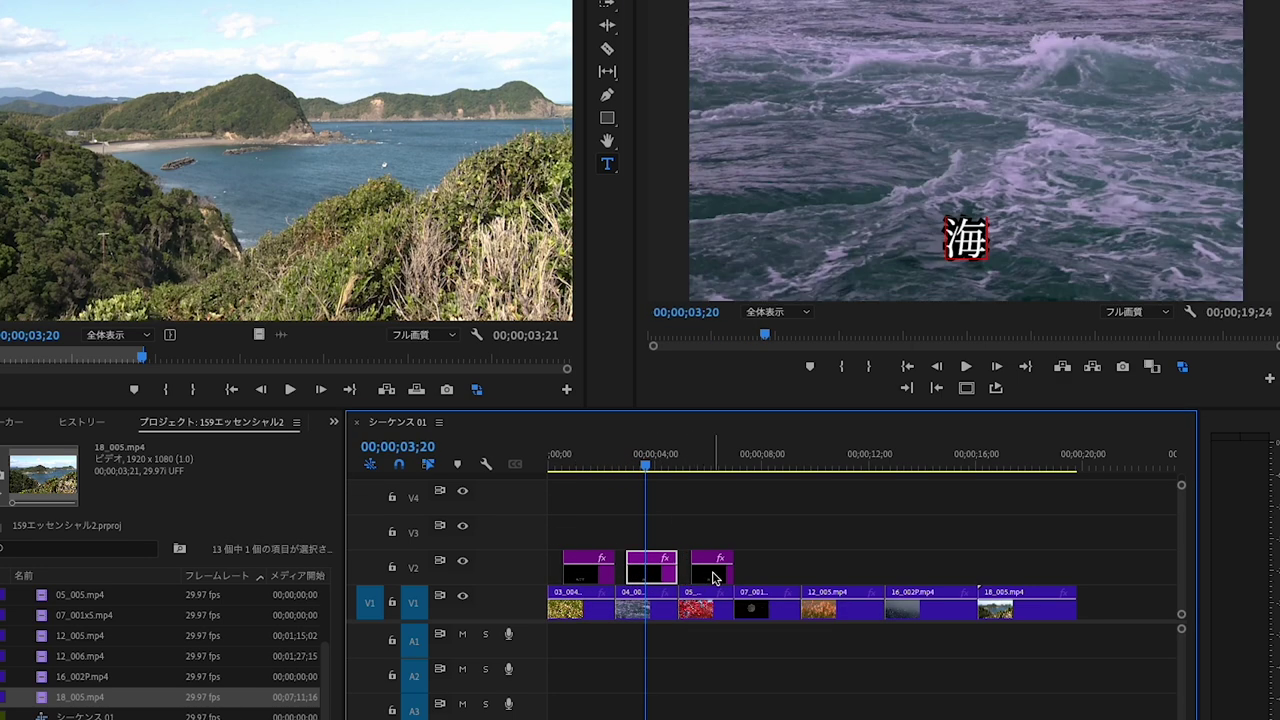
{"action": "left_click", "coordinate": [729, 465]}
{"action": "double_click", "coordinate": [965, 238]}
{"action": "type", "text": "紅葉"}
{"action": "left_click_drag", "start_coordinate": [700, 577], "coordinate": [756, 574]}
{"action": "double_click", "coordinate": [965, 238]}
{"action": "type", "text": "満月ですね"}
Step: Move the next copies later on V2 and retitle them すすき and 雪がふってきましたね
{"action": "mouse_move", "coordinate": [780, 570]}
{"action": "left_mouse_down"}
{"action": "mouse_move", "coordinate": [808, 590]}
{"action": "mouse_move", "coordinate": [948, 575]}
{"action": "left_mouse_up"}
{"action": "double_click", "coordinate": [965, 238]}
{"action": "type", "text": "すすき"}
{"action": "left_click", "coordinate": [848, 580]}
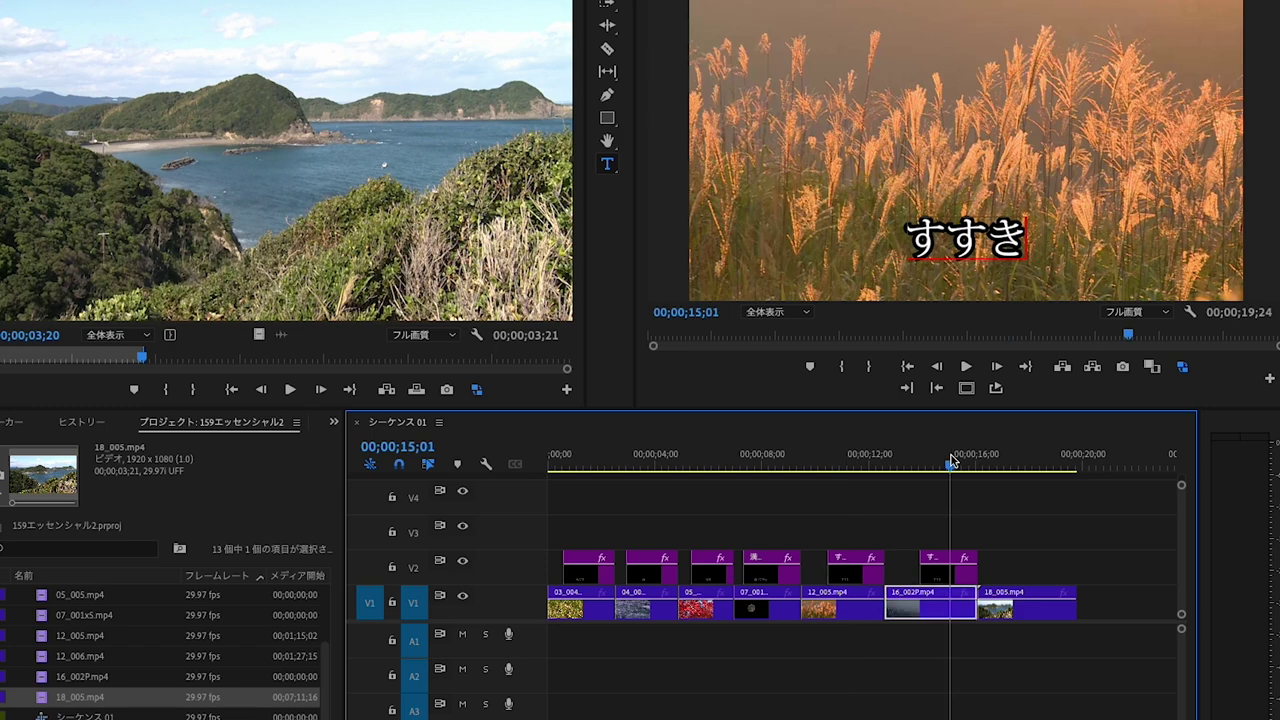
{"action": "left_click", "coordinate": [951, 457]}
{"action": "double_click", "coordinate": [965, 238]}
{"action": "type", "text": "雪がふってきました"}
{"action": "key", "text": "Return"}
{"action": "type", "text": "ね"}
{"action": "left_click", "coordinate": [1000, 457]}
Step: Copy the caption onto the last shot as 綺麗な景色です, then return to check the 海 caption
{"action": "left_click_drag", "start_coordinate": [948, 570], "coordinate": [1027, 570]}
{"action": "double_click", "coordinate": [965, 238]}
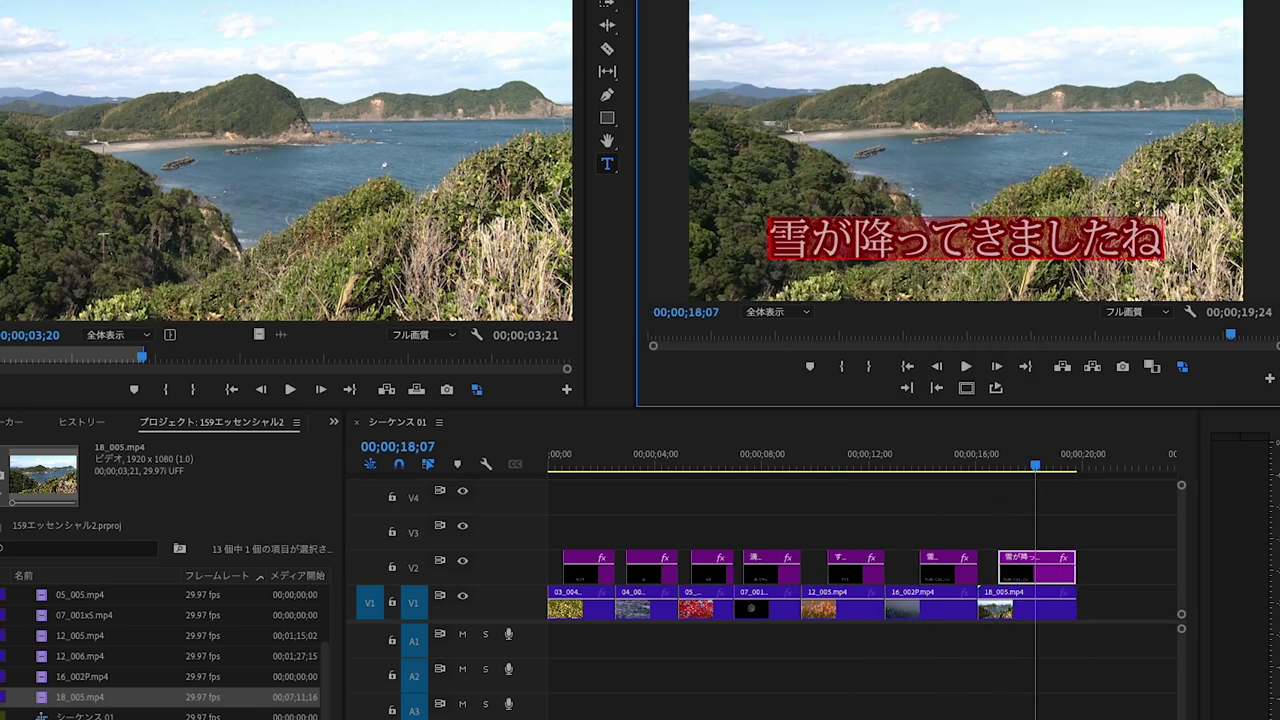
{"action": "type", "text": "綺麗な景色です"}
{"action": "key", "text": "Return"}
{"action": "left_click", "coordinate": [581, 452]}
{"action": "left_click", "coordinate": [638, 457]}
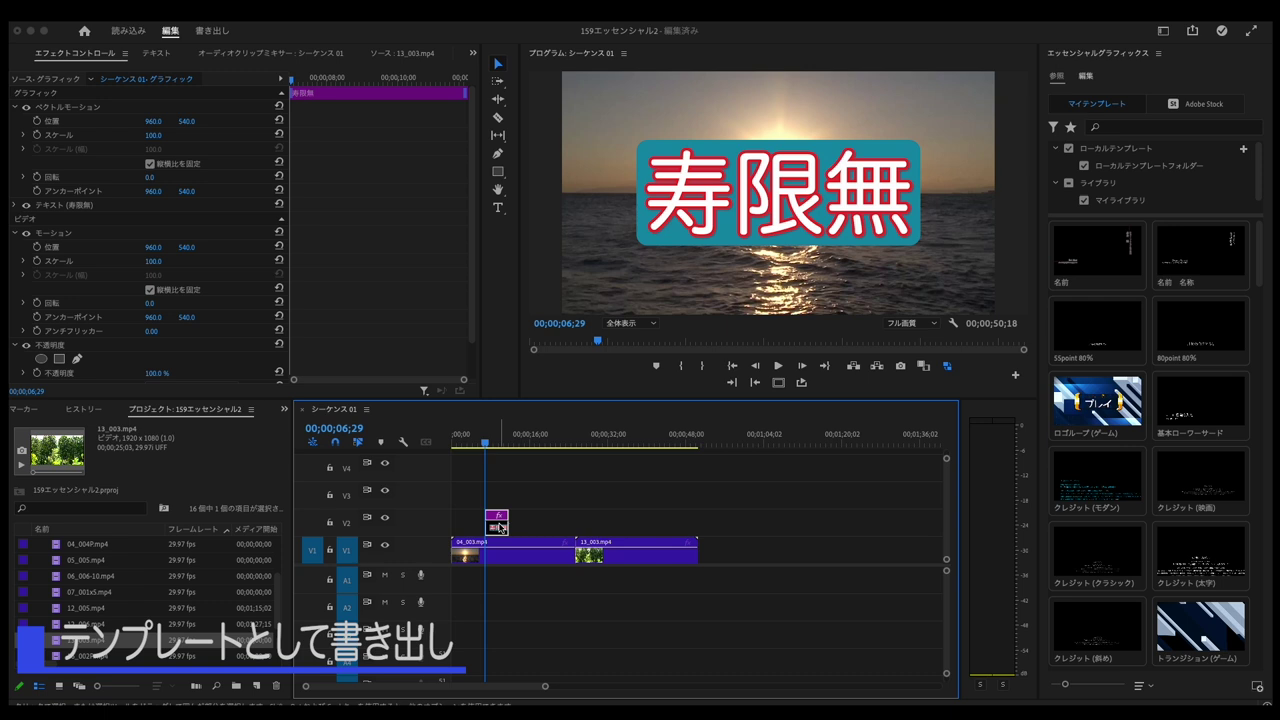
Step: Export the 寿限無 title clip as motion graphics template 159エッセンシャル2
{"action": "right_click", "coordinate": [495, 525]}
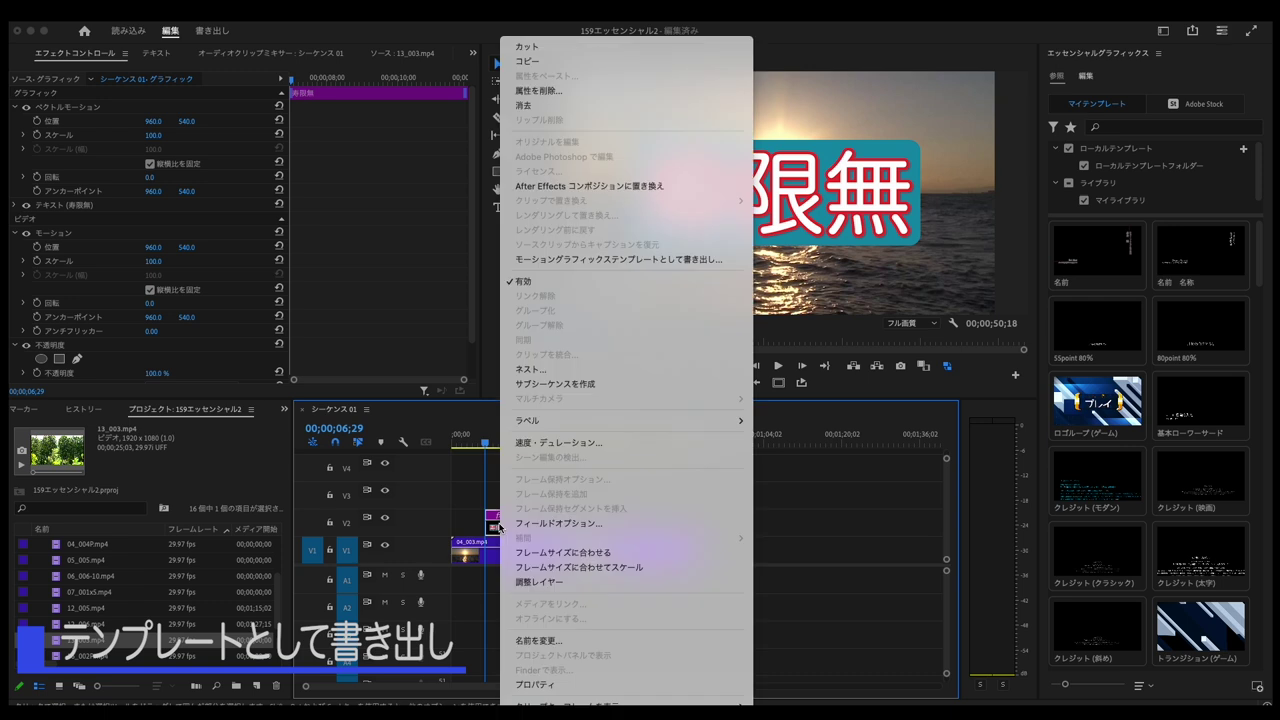
{"action": "left_click", "coordinate": [587, 261]}
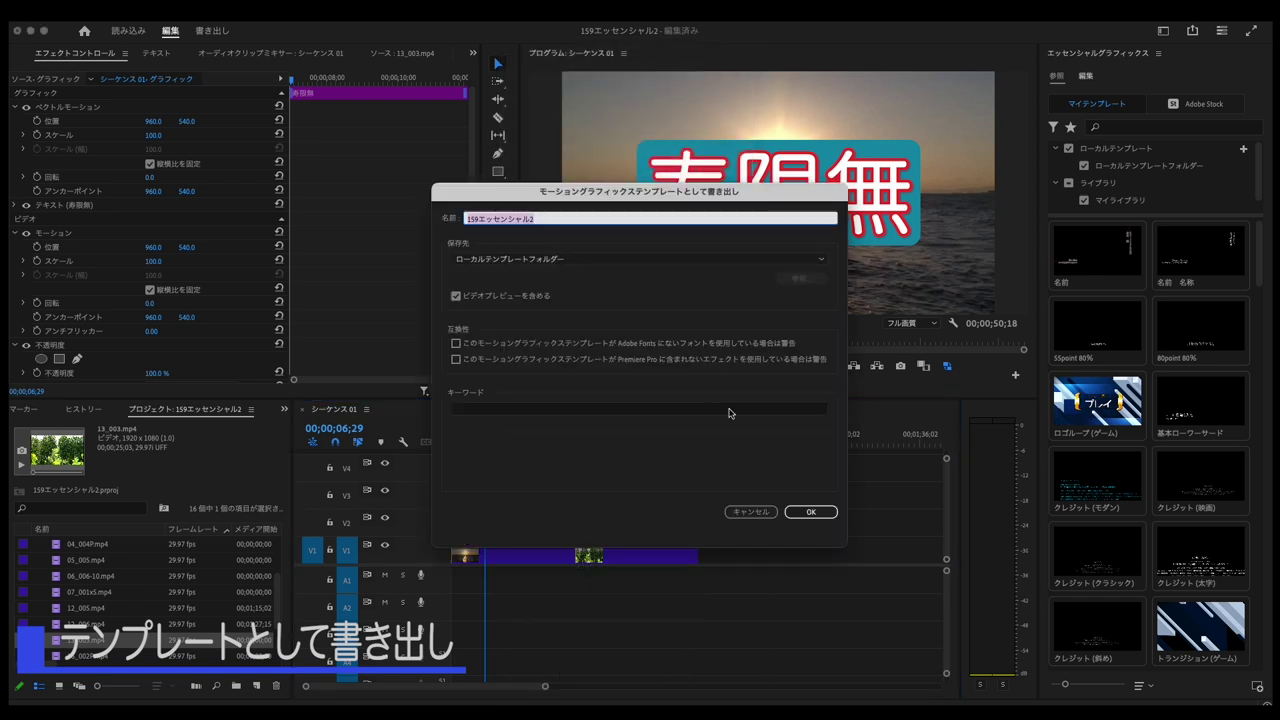
{"action": "left_click", "coordinate": [805, 510]}
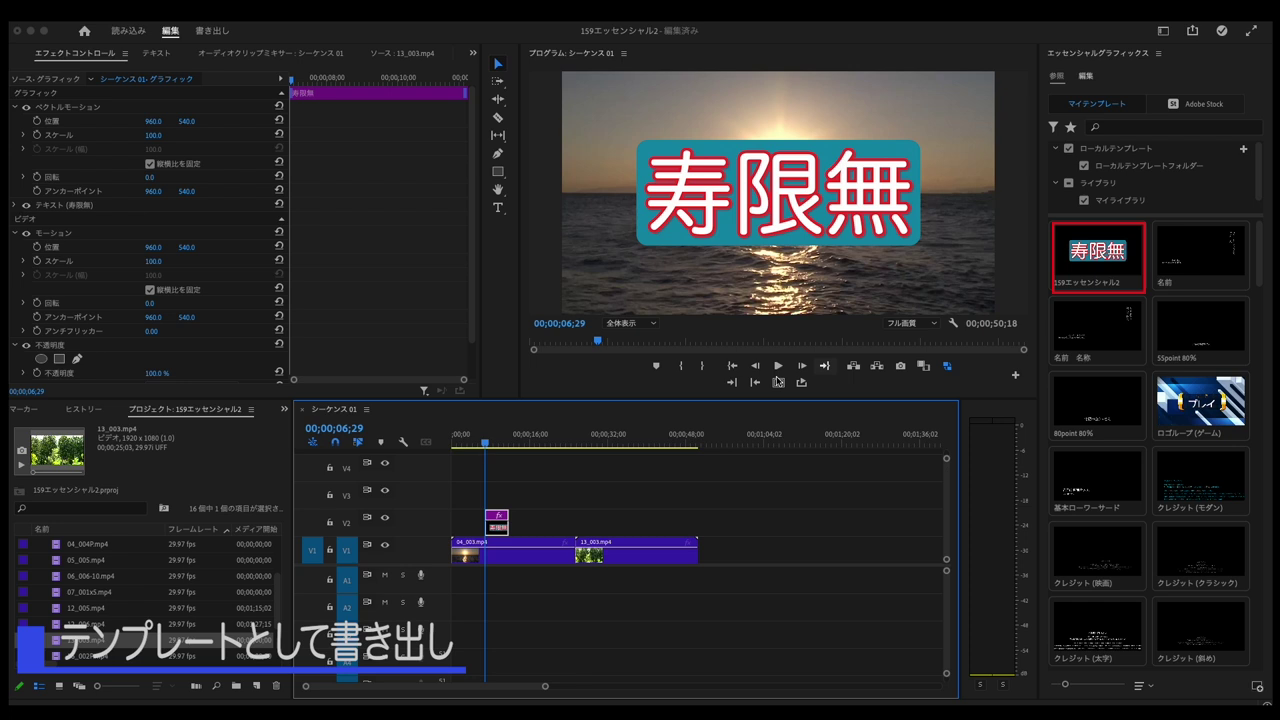
Step: Place the 寿限無 template on V2 above the forest clip and play it back
{"action": "left_click", "coordinate": [607, 440]}
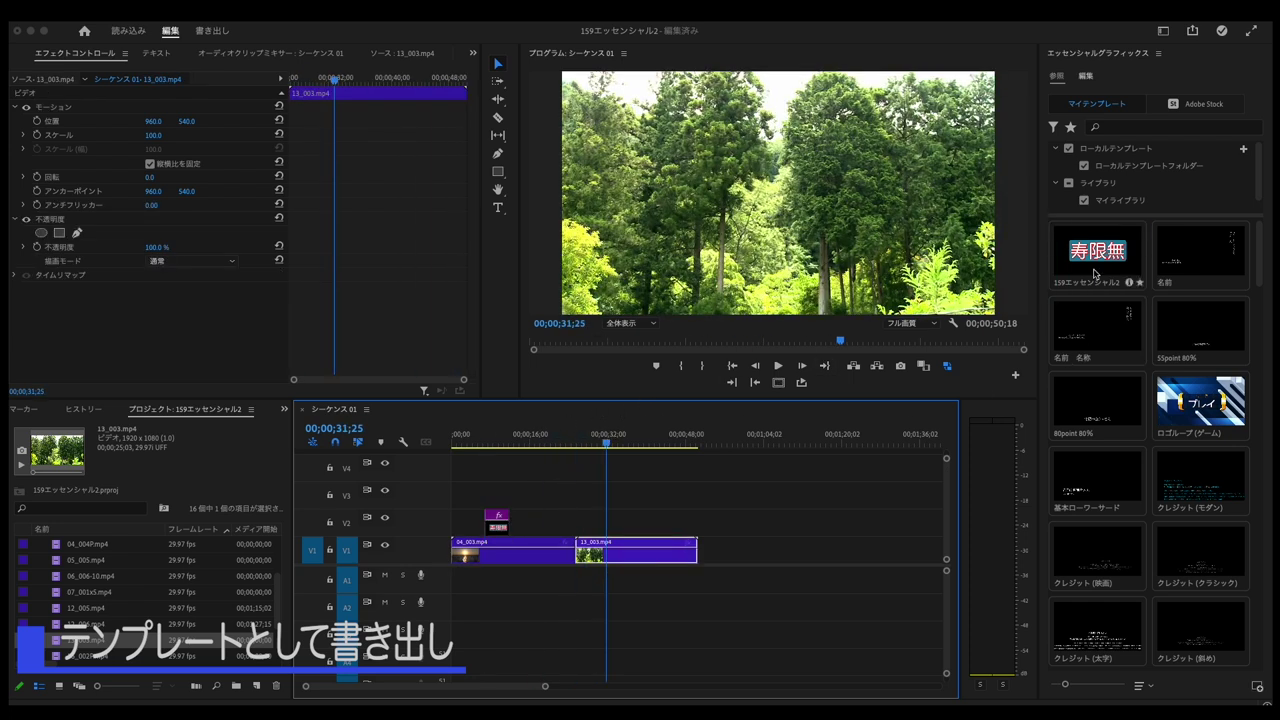
{"action": "mouse_move", "coordinate": [1094, 274]}
{"action": "left_mouse_down"}
{"action": "mouse_move", "coordinate": [670, 520]}
{"action": "mouse_move", "coordinate": [617, 527]}
{"action": "left_mouse_up"}
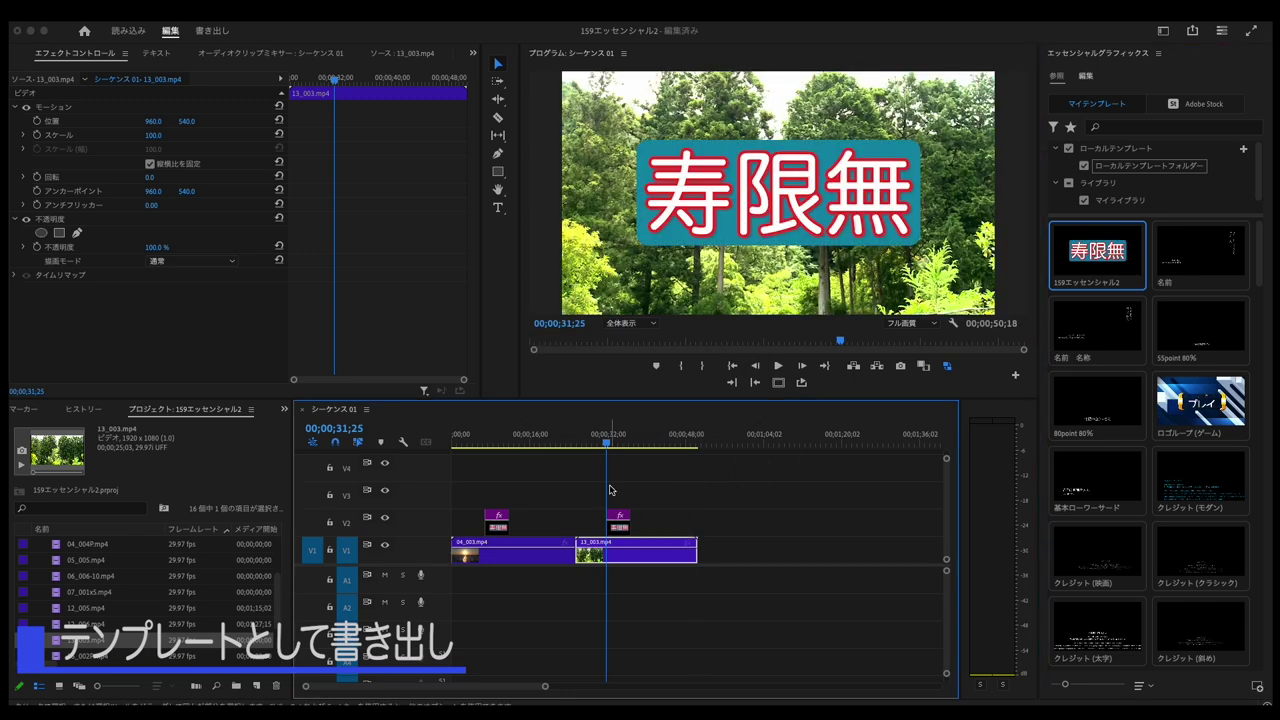
{"action": "left_click", "coordinate": [600, 439]}
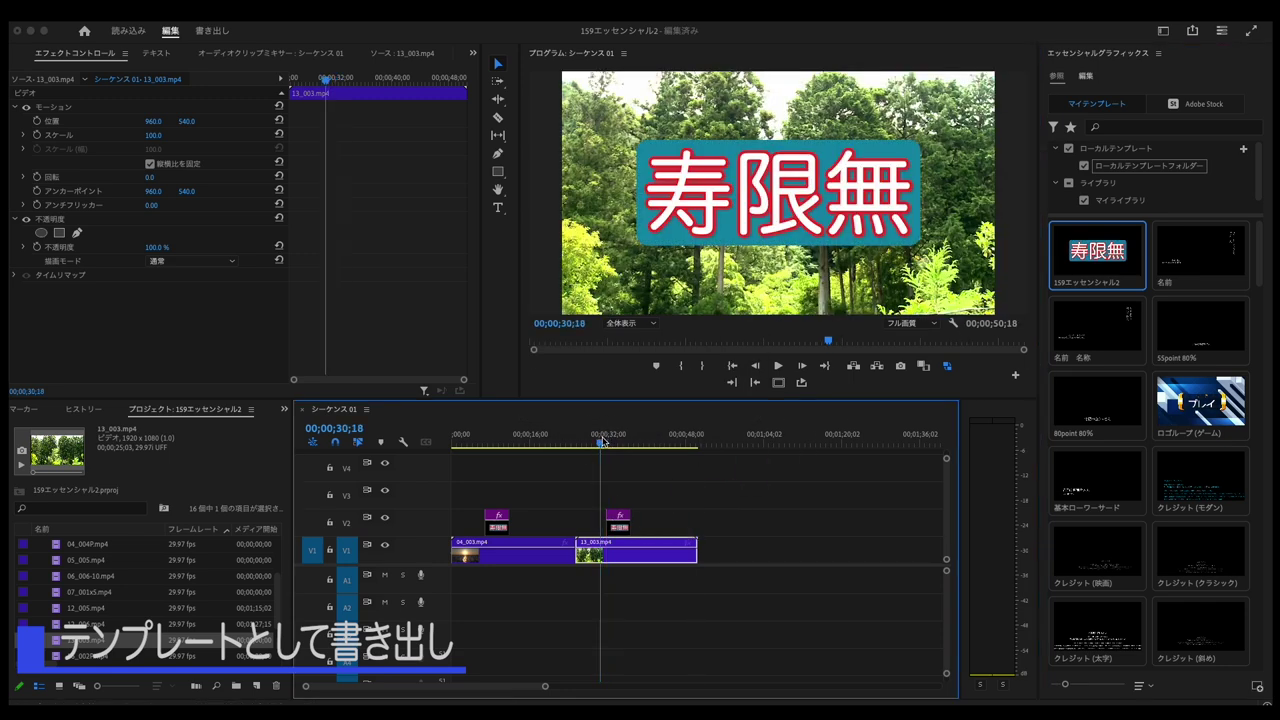
{"action": "left_click", "coordinate": [777, 368]}
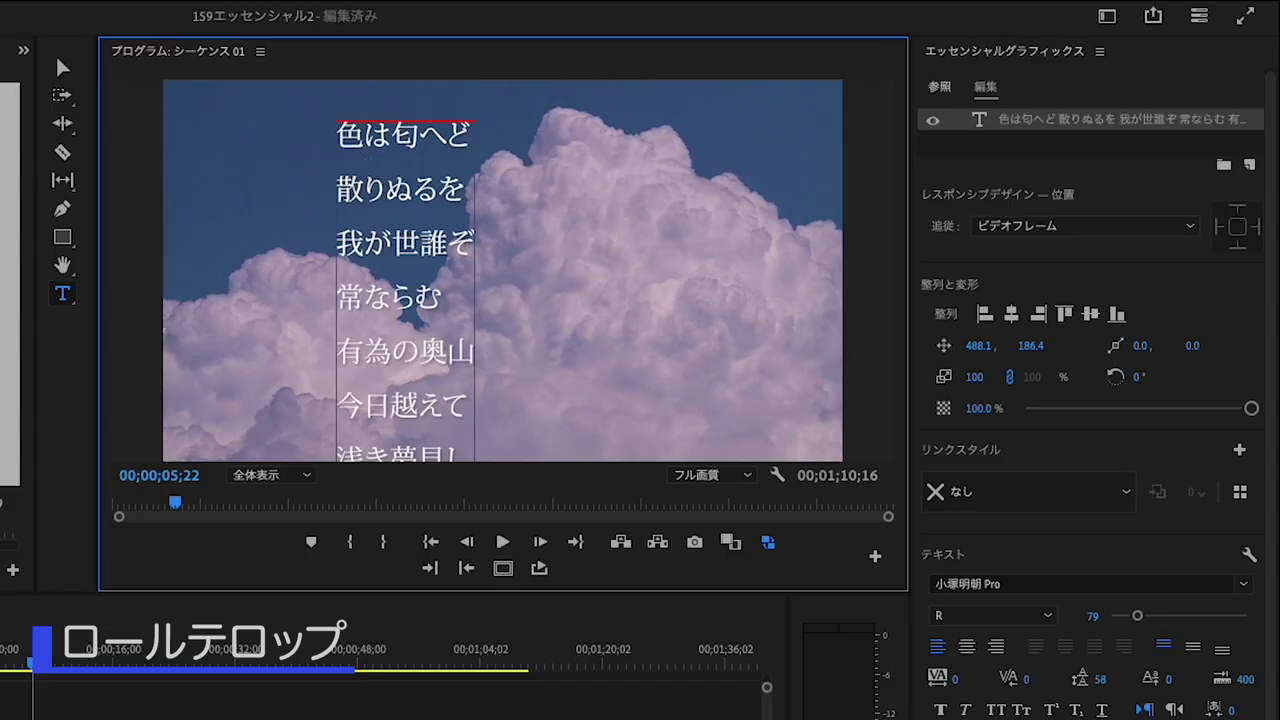
Step: Centre the 色は匂へど text, set it to 縦ロール, lengthen its V2 clip and play the credits
{"action": "left_click", "coordinate": [1012, 318]}
{"action": "left_click", "coordinate": [63, 68]}
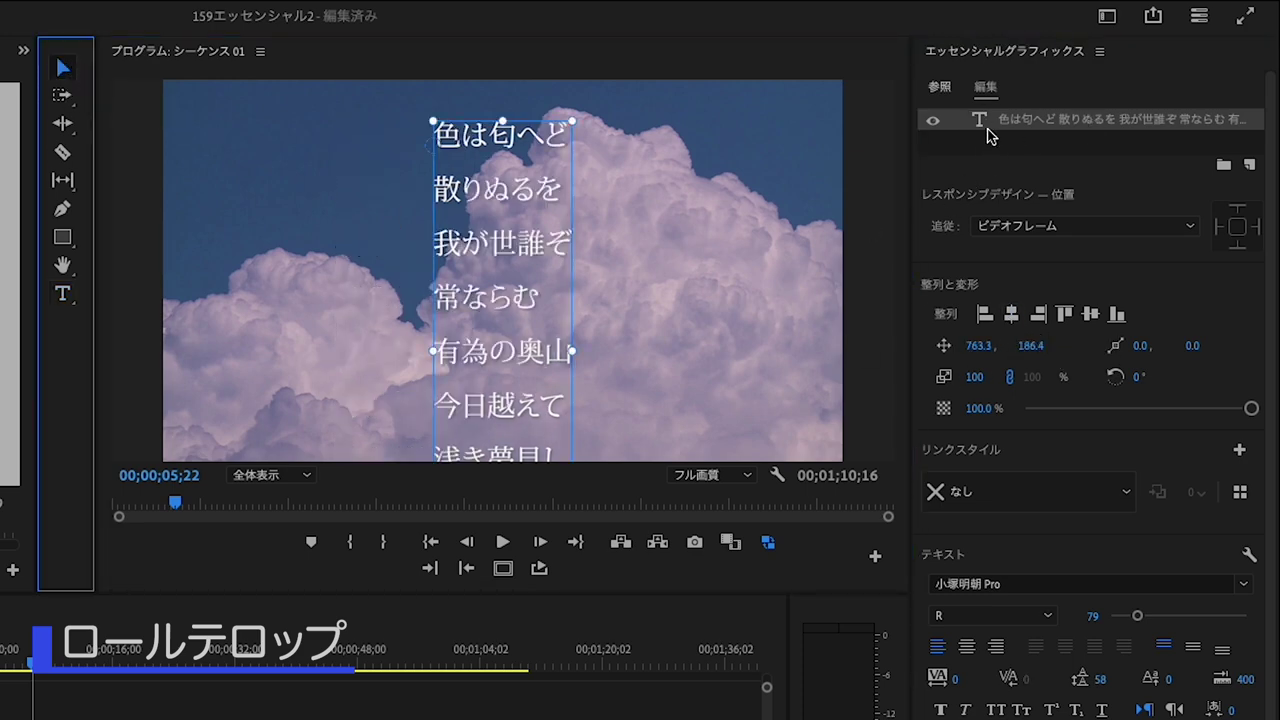
{"action": "left_click", "coordinate": [1040, 150]}
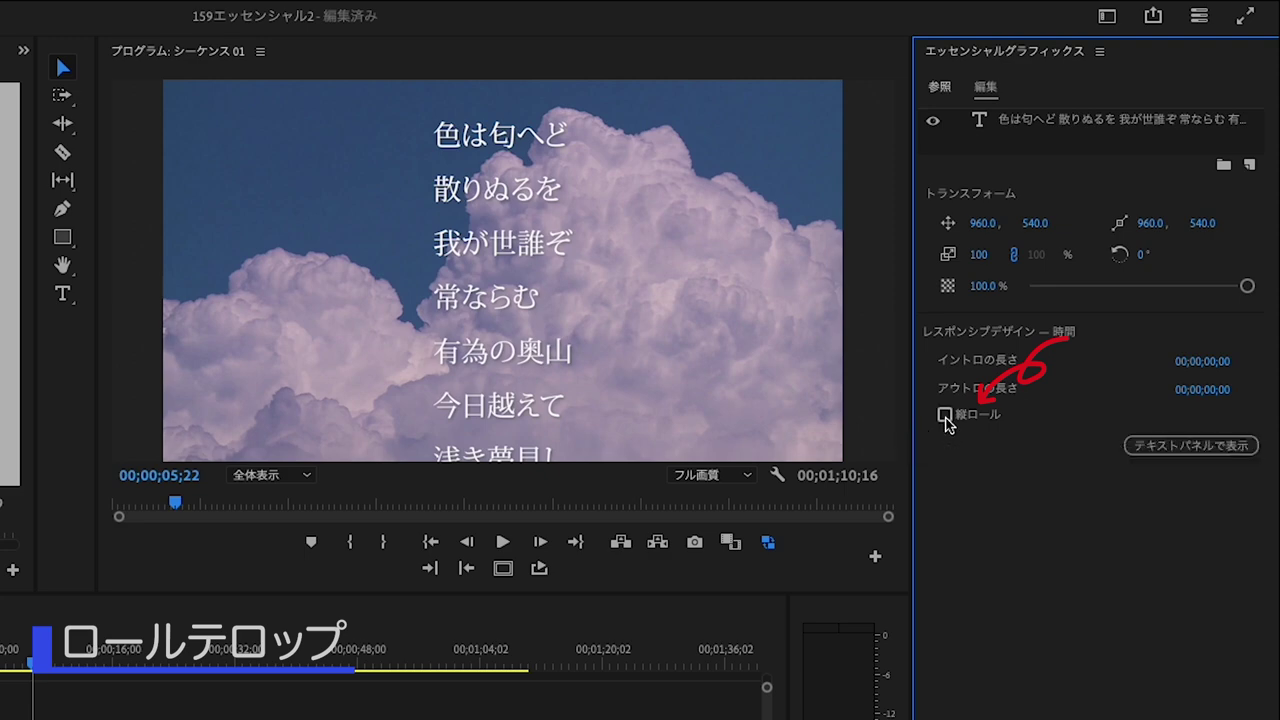
{"action": "left_click", "coordinate": [945, 415]}
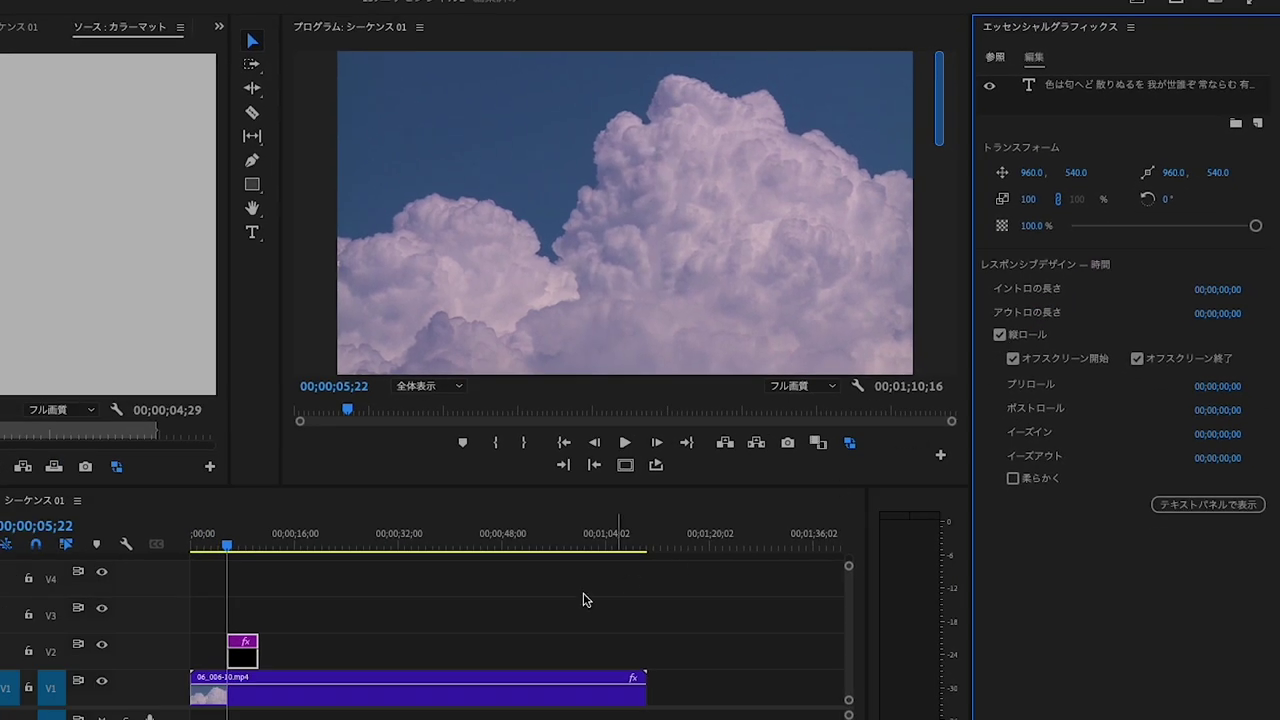
{"action": "left_click_drag", "start_coordinate": [271, 658], "coordinate": [316, 662]}
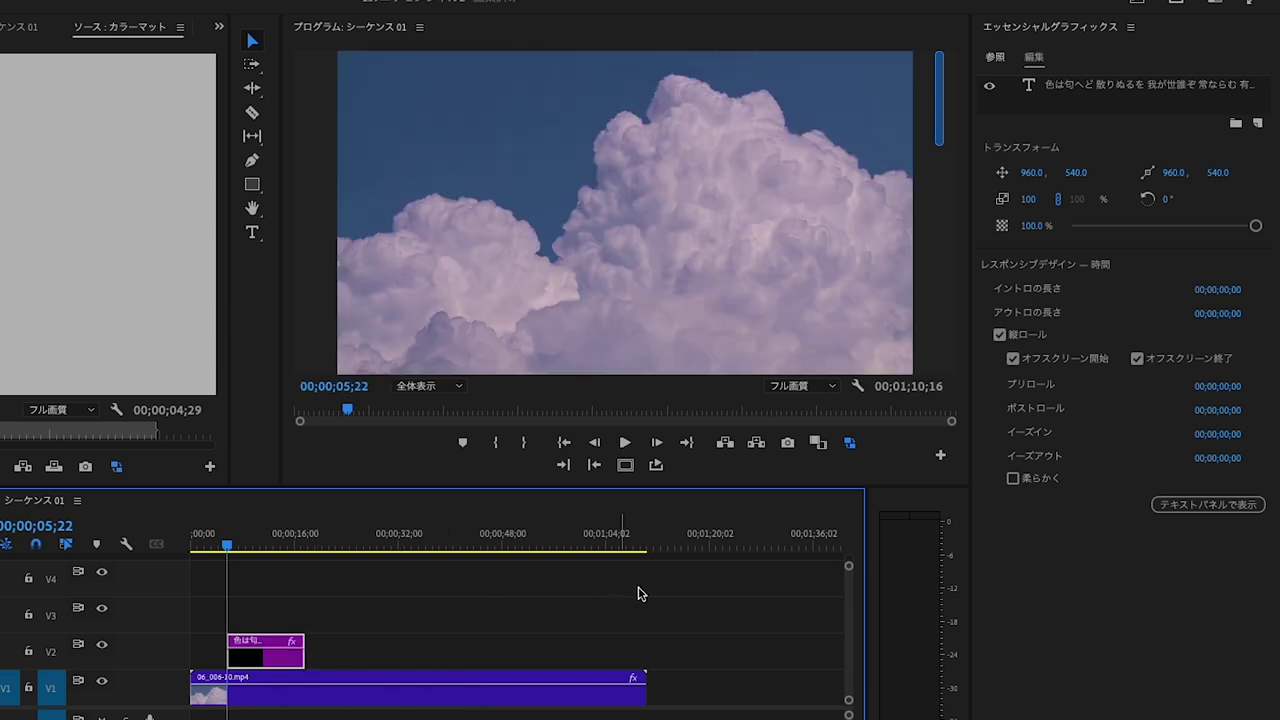
{"action": "left_click", "coordinate": [625, 444]}
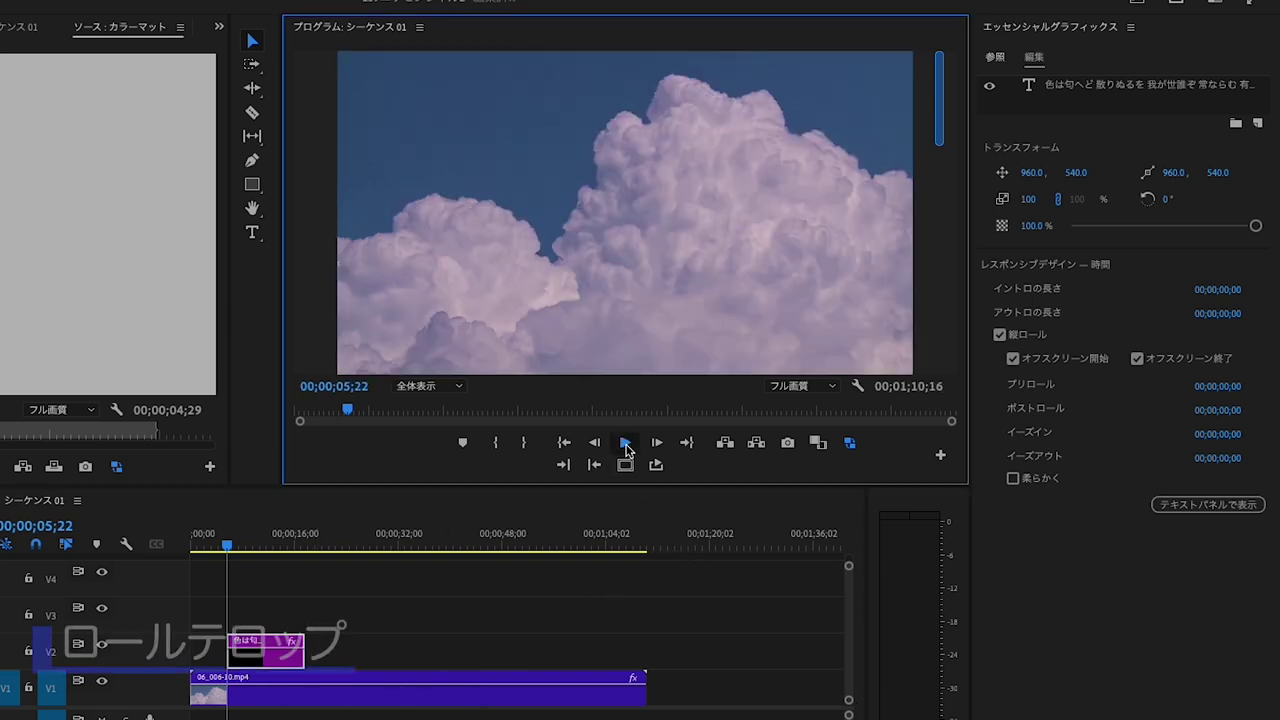